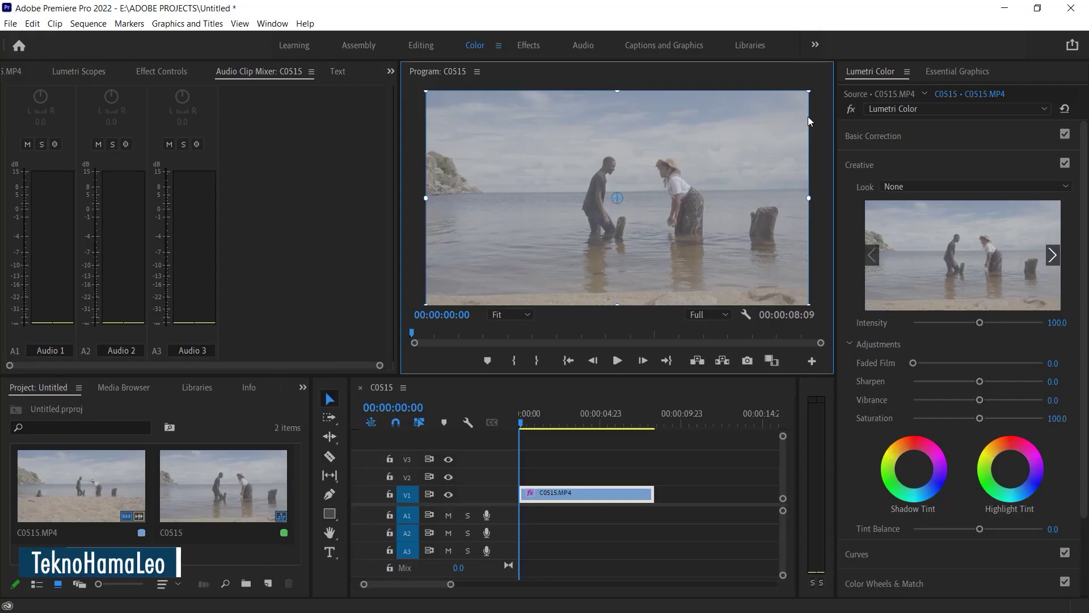
- Show the clip's Effect Controls, then add a 3840×2160, 23.976 fps square-pixel Adjustment Layer to the project
click(145, 71)
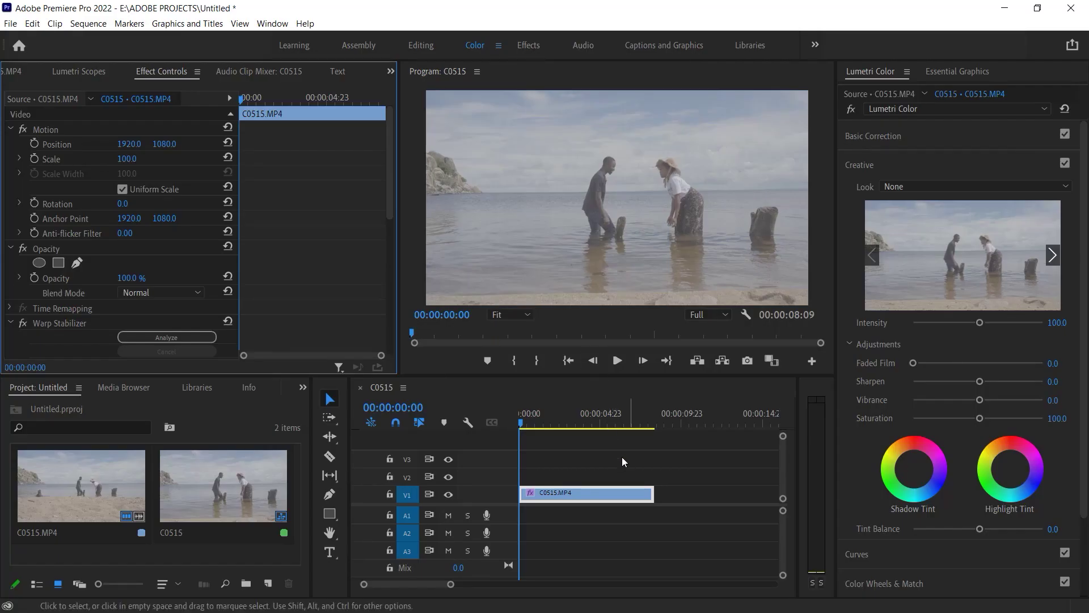
click(275, 585)
click(304, 493)
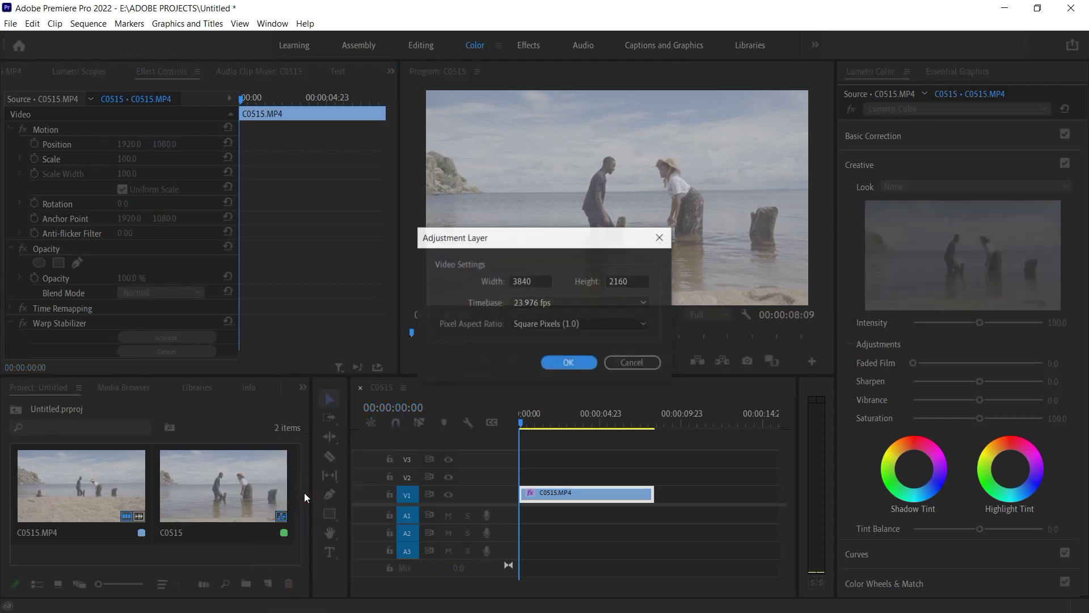
click(569, 363)
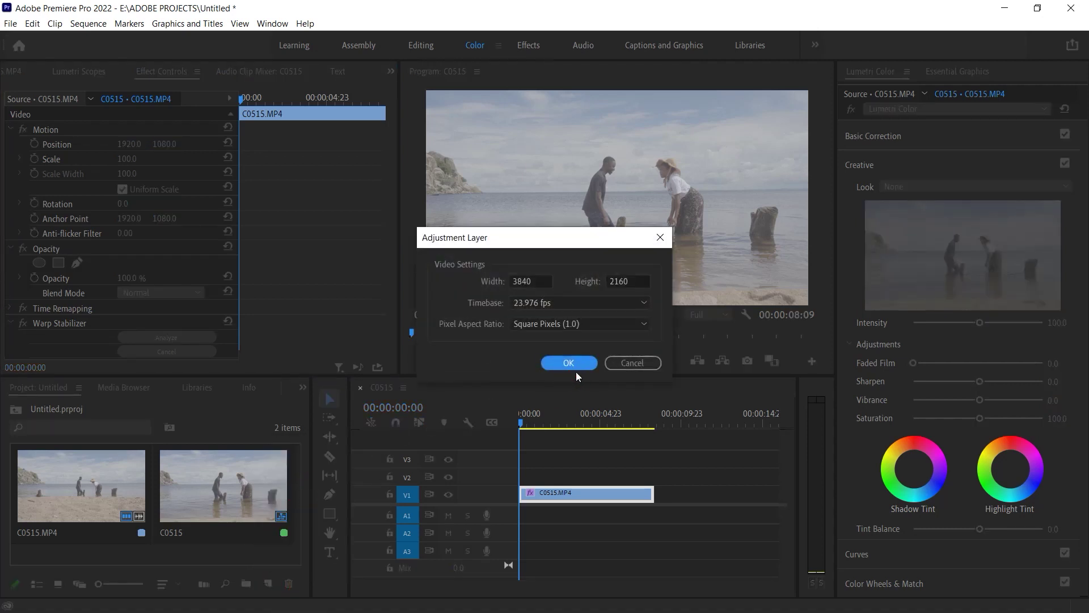
- Place the Adjustment Layer on V2 above C0515.MP4, preview playback, and rewind the playhead to the start
drag(275, 451, 655, 477)
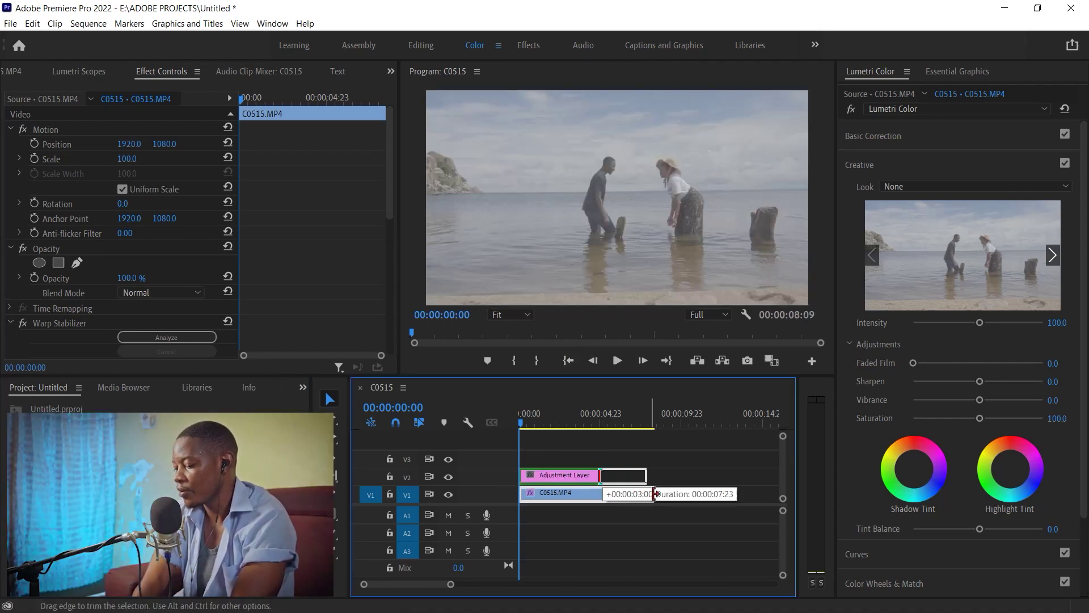
key(space)
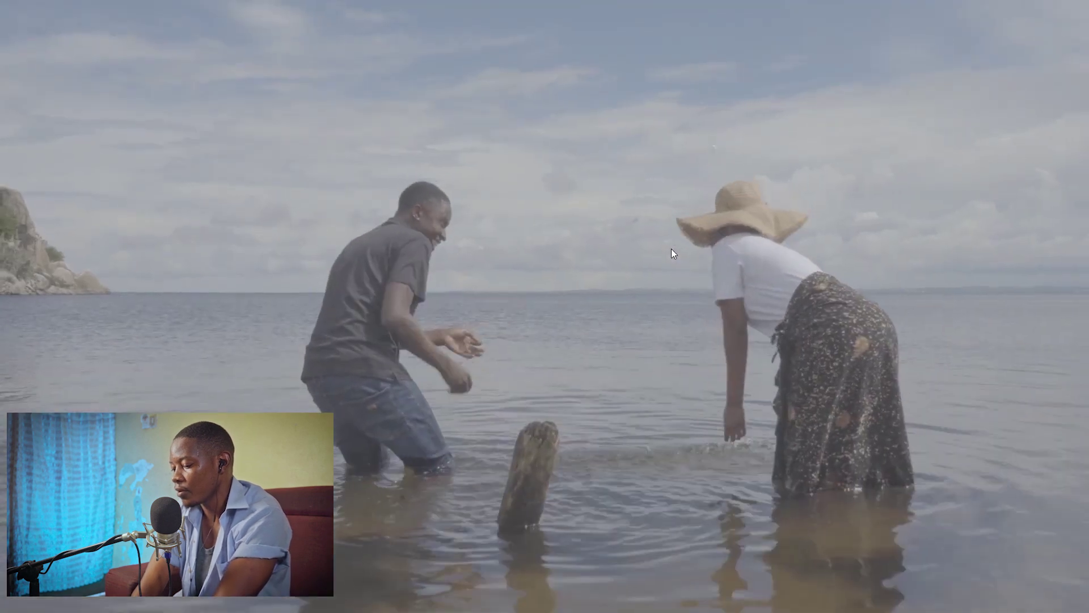
key(Escape)
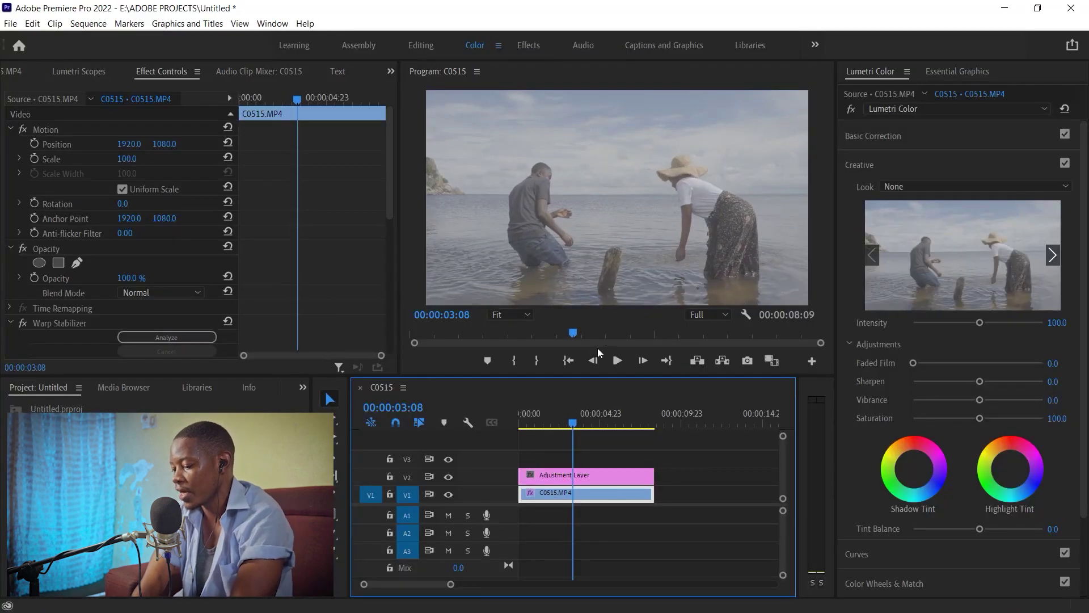
drag(571, 413, 495, 420)
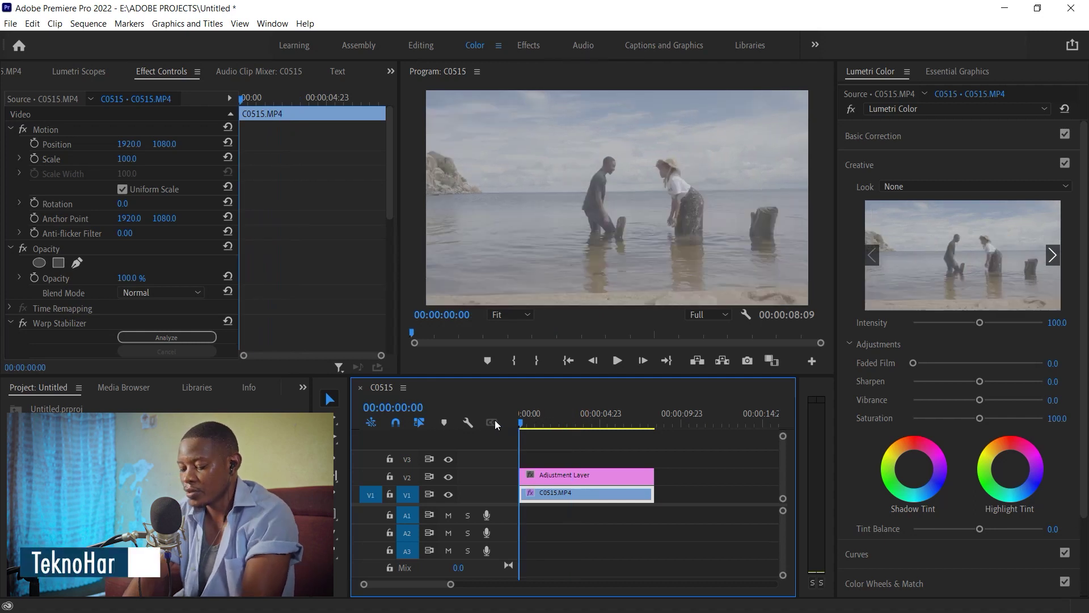
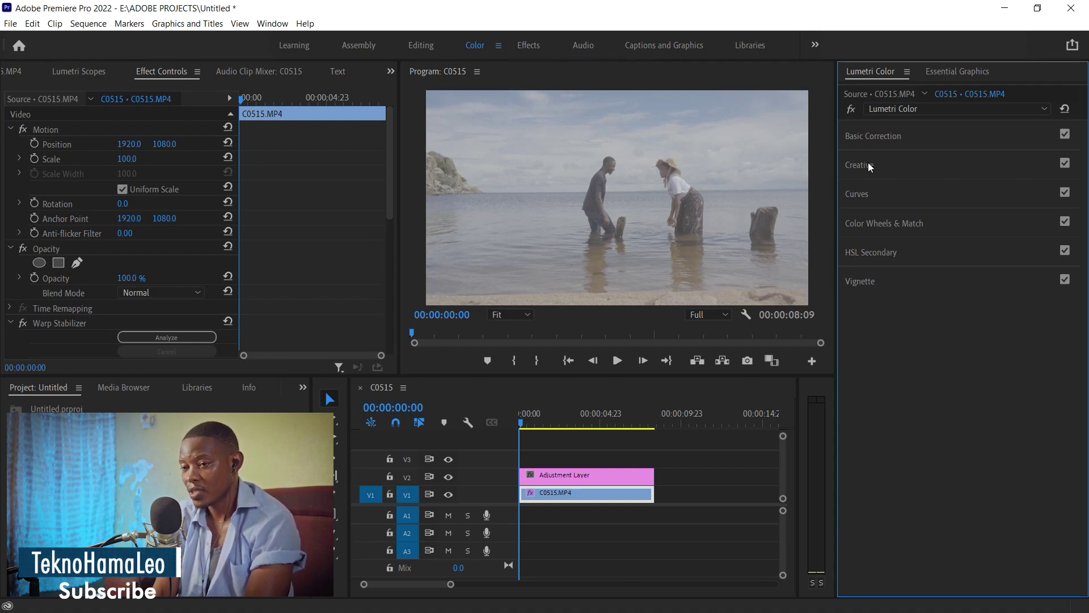
- Expand Lumetri's Creative section and open the Look list, leaving Look at None
click(868, 164)
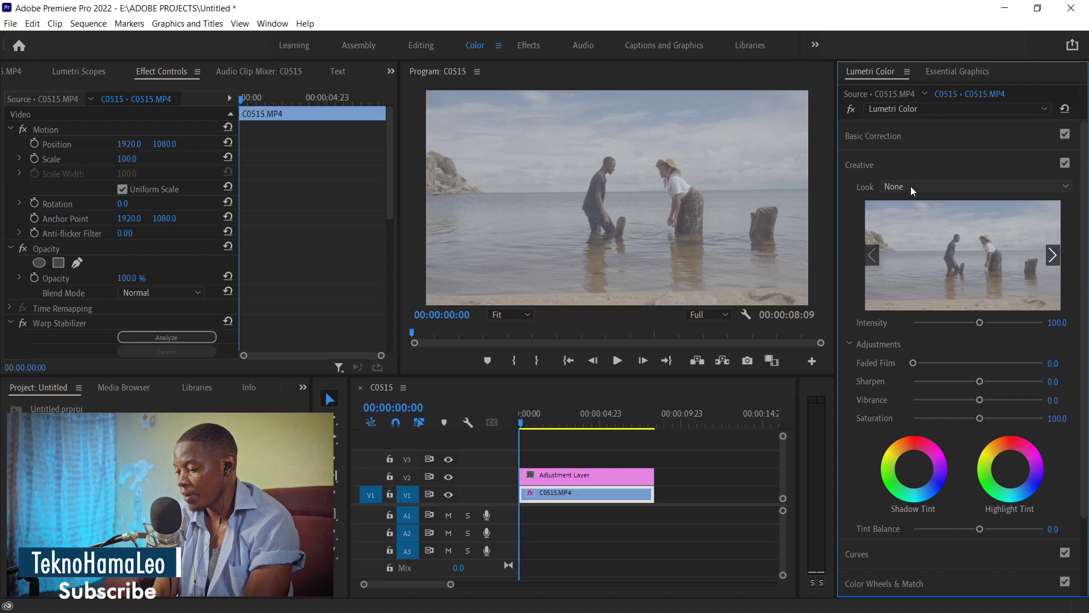
click(869, 166)
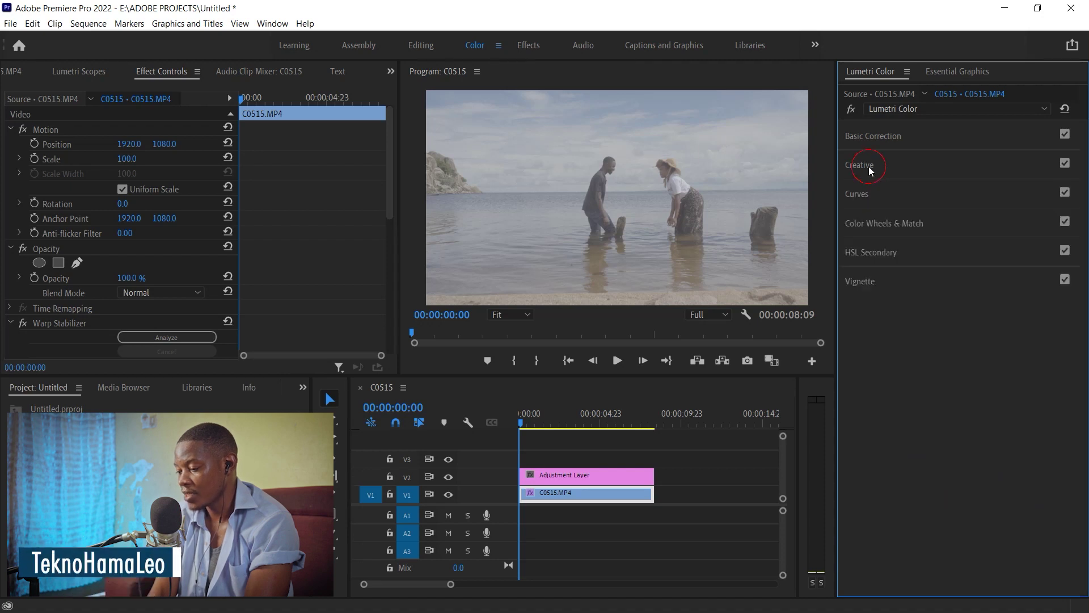
click(870, 166)
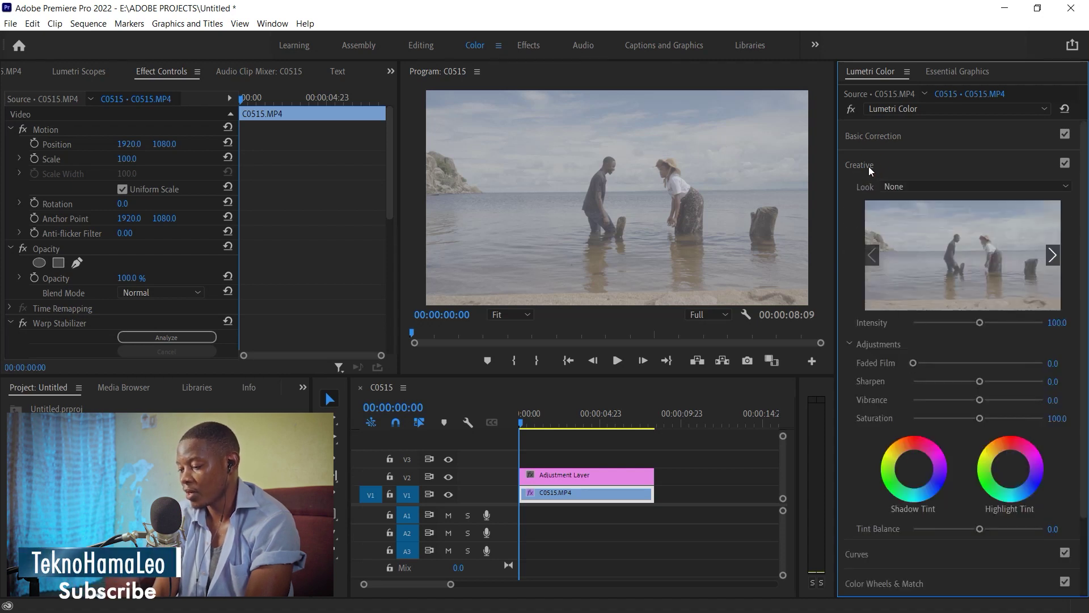
click(904, 187)
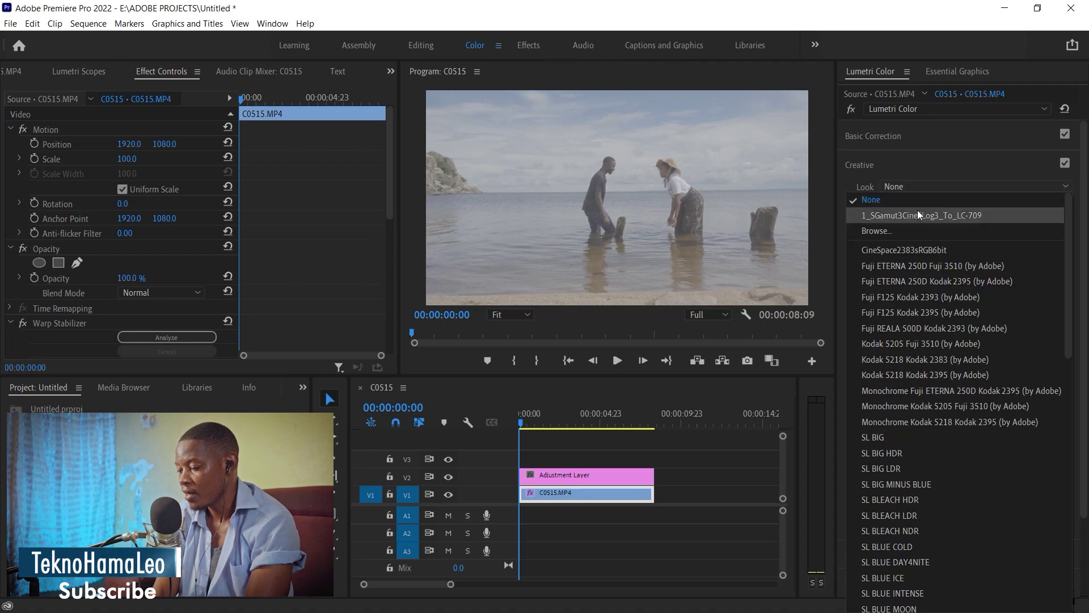
click(918, 210)
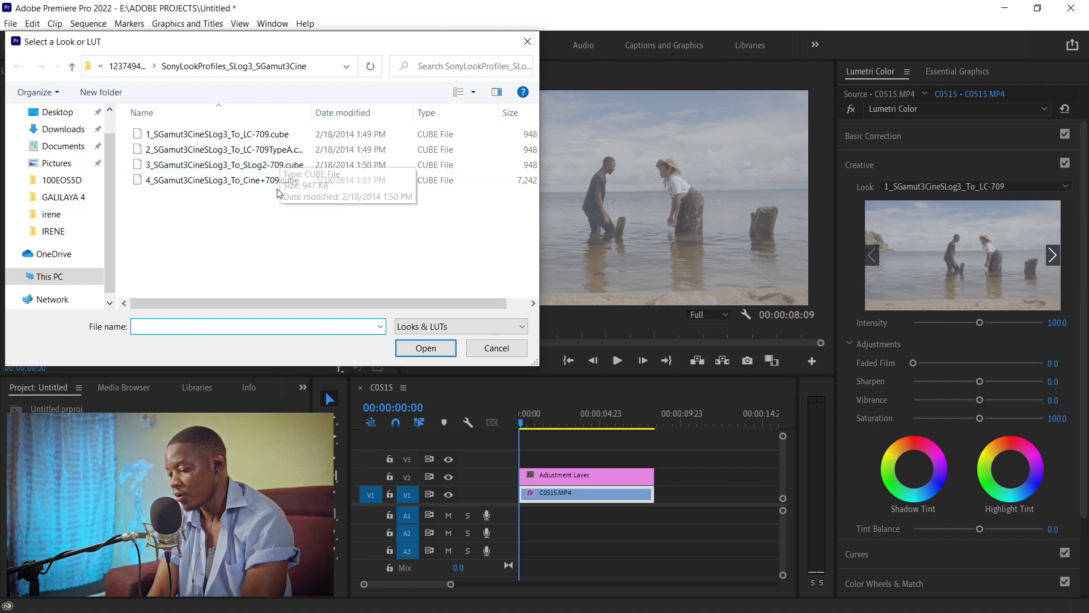
- Load the 1_SGamut3CineSLog3_To_LC-709.cube LUT as the clip's look and scrub to check it
double_click(266, 134)
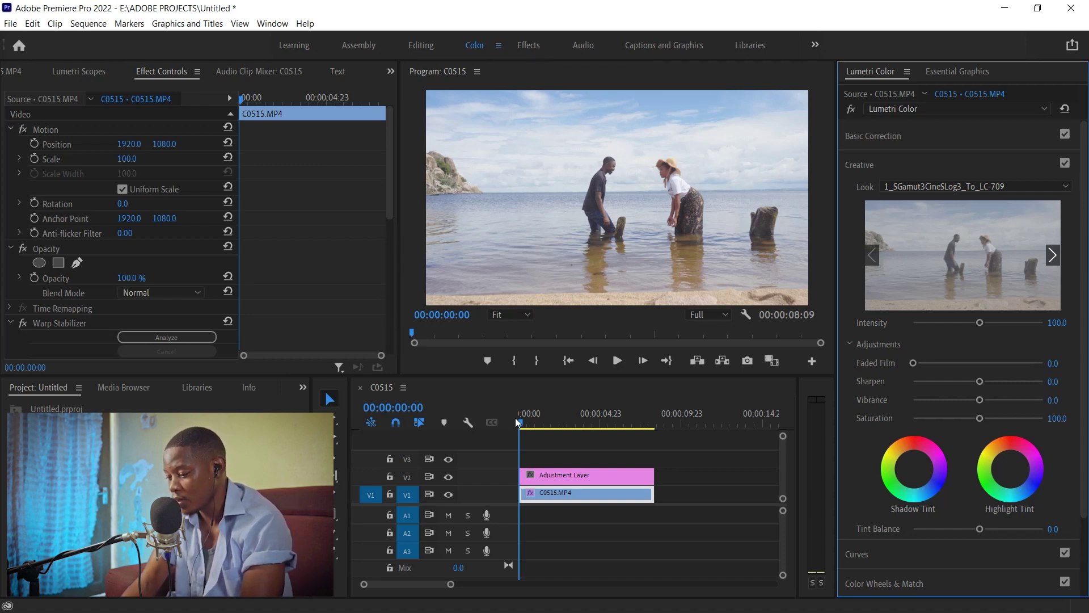
click(813, 334)
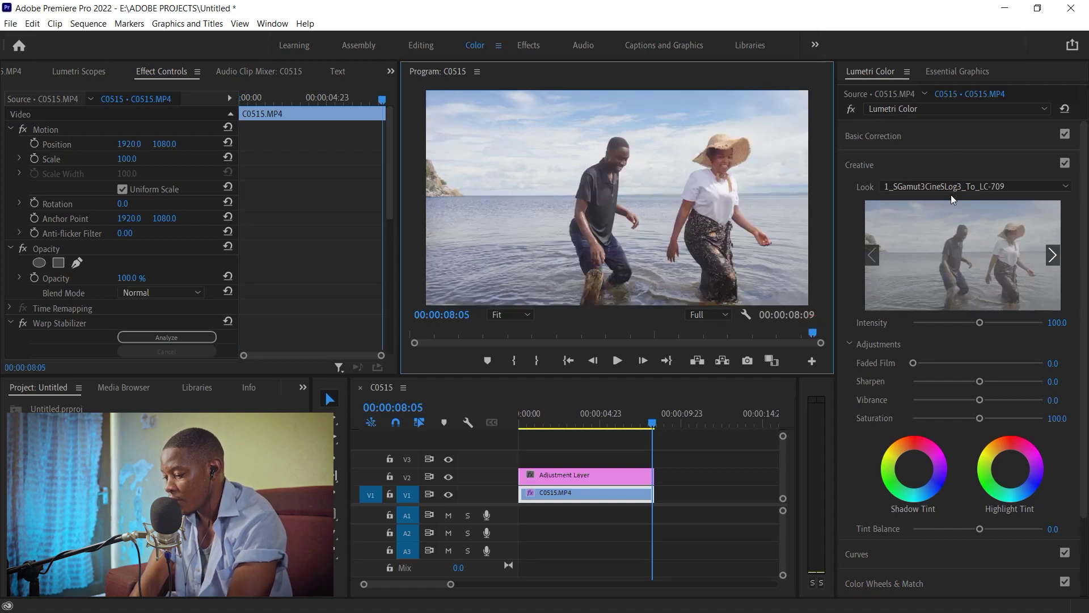
click(569, 413)
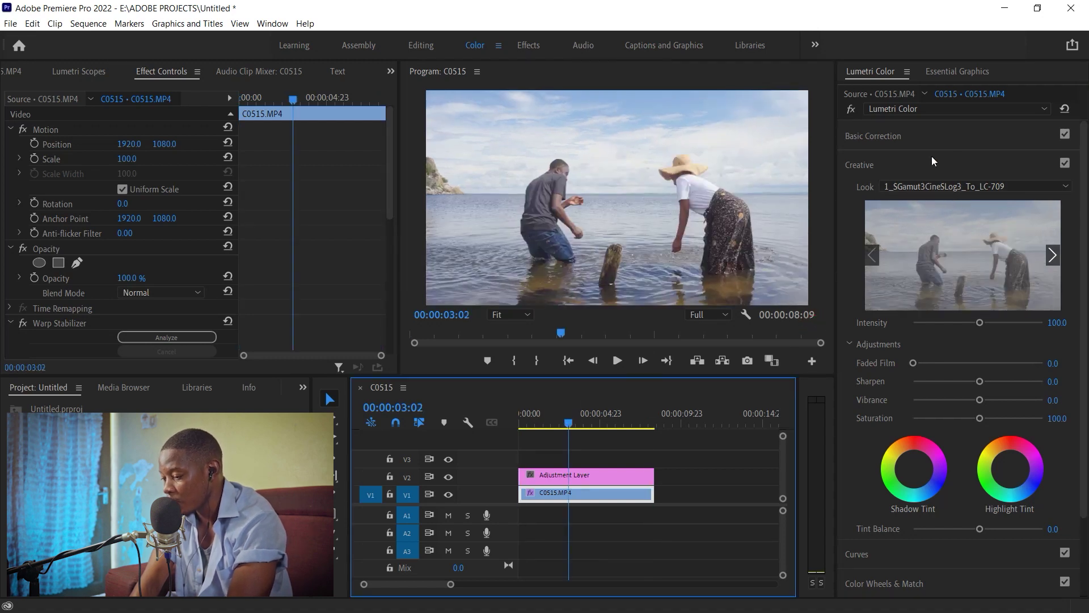
click(934, 187)
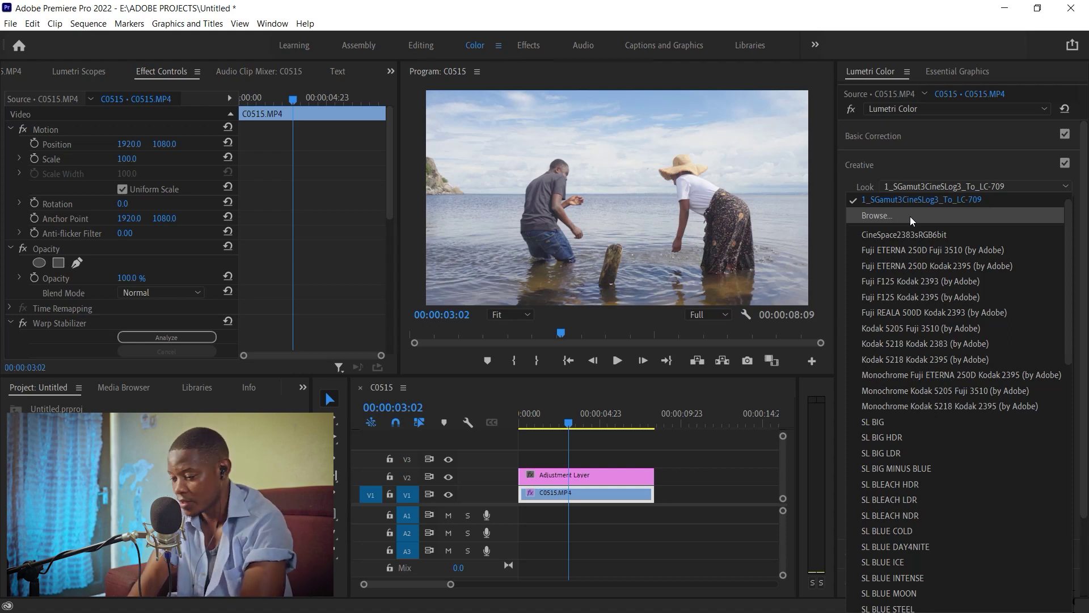
click(930, 180)
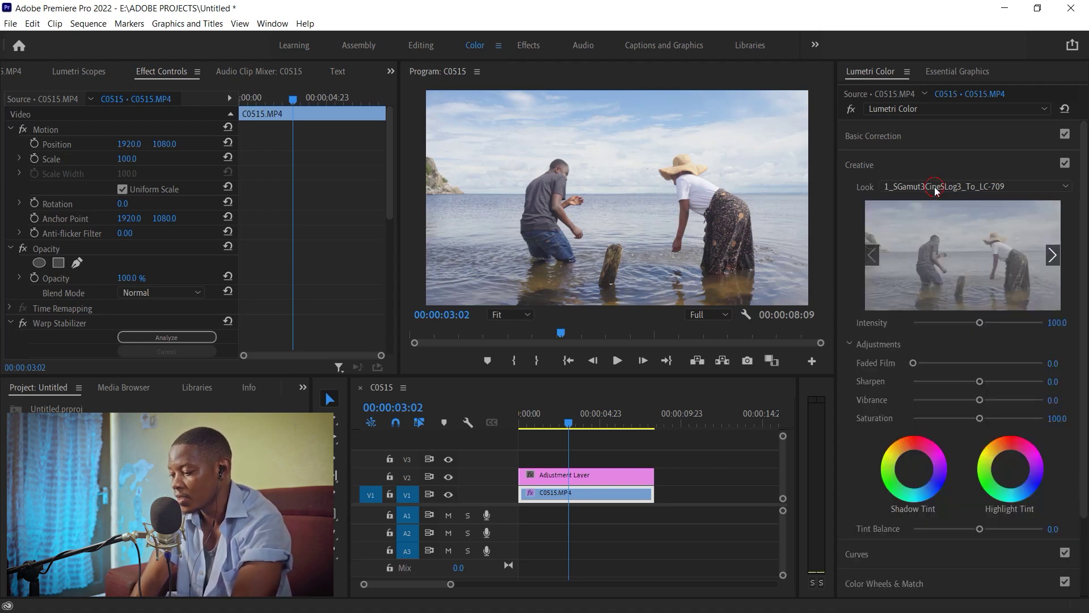
click(936, 188)
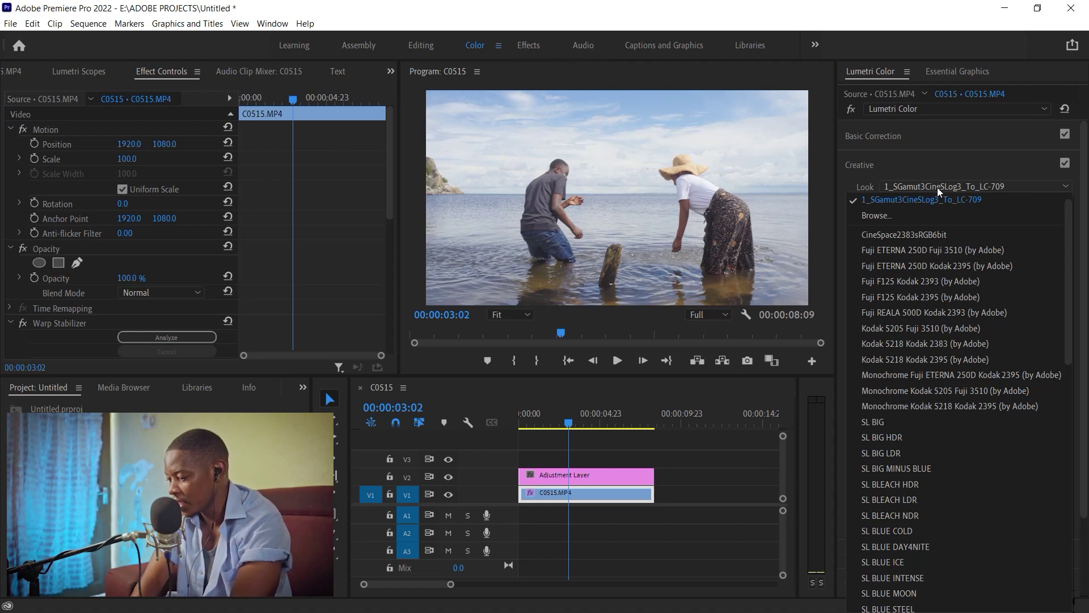
click(938, 200)
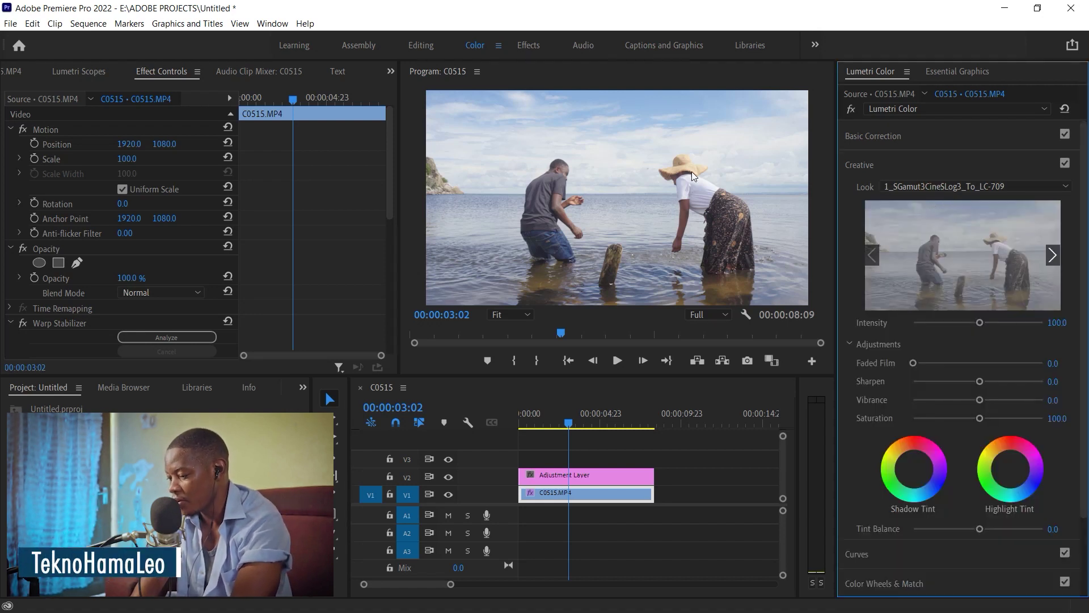
click(550, 420)
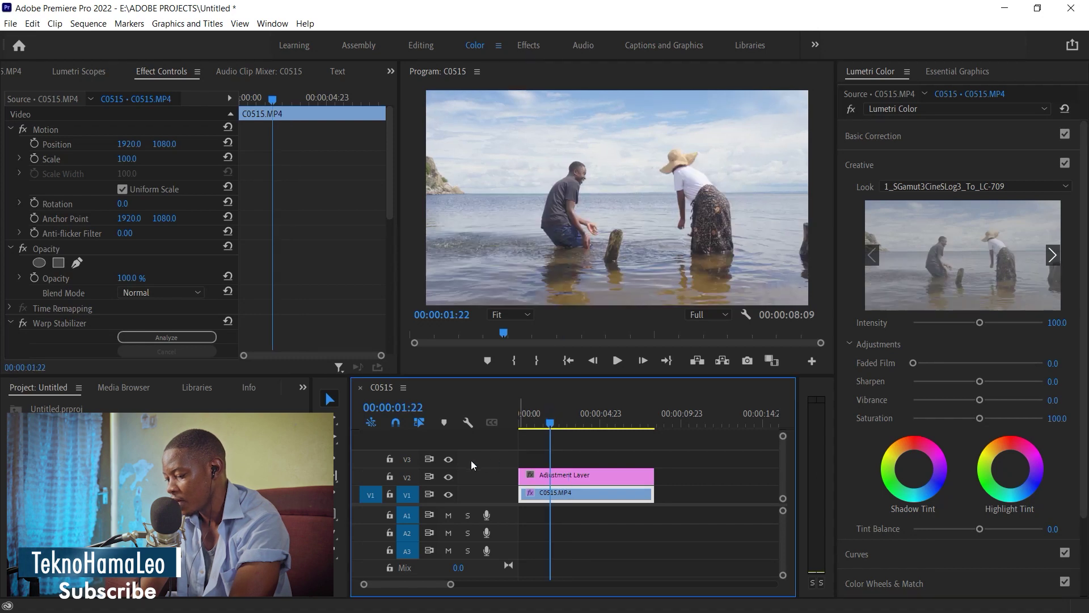
click(449, 459)
click(547, 472)
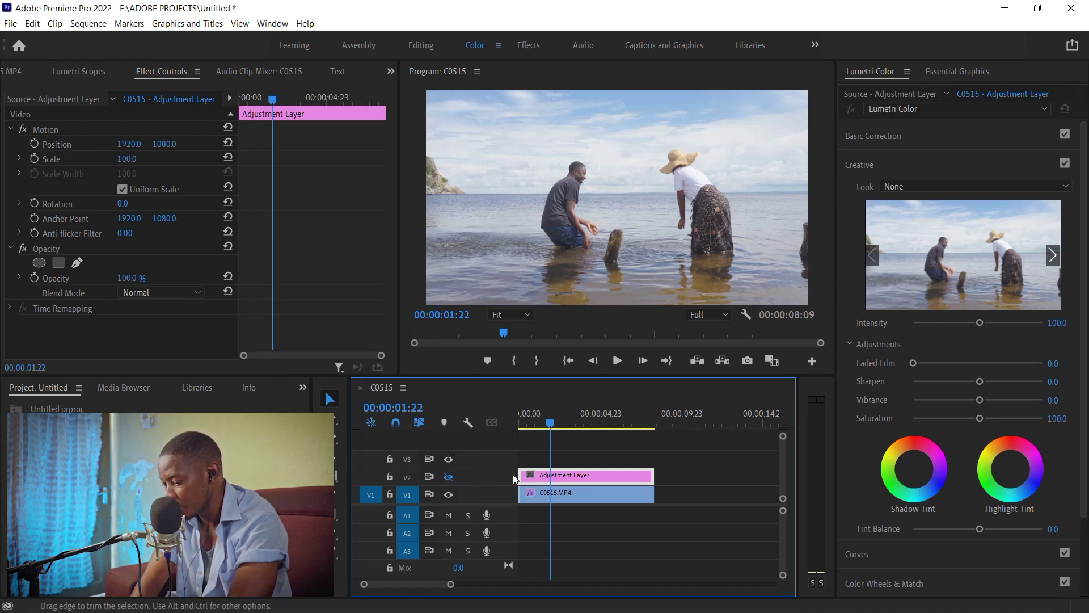
click(449, 477)
click(542, 499)
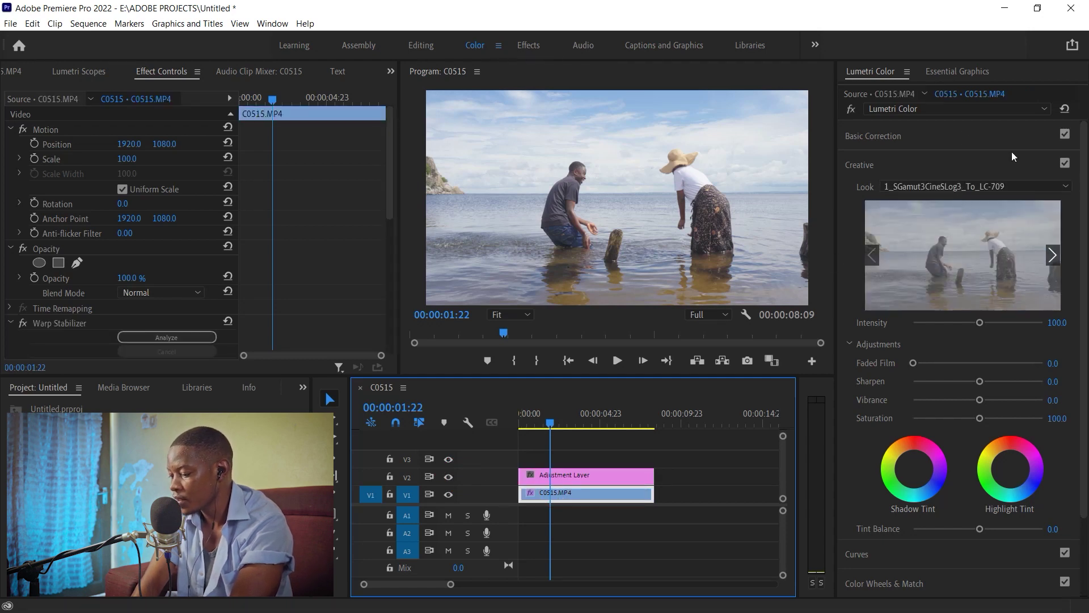
click(966, 187)
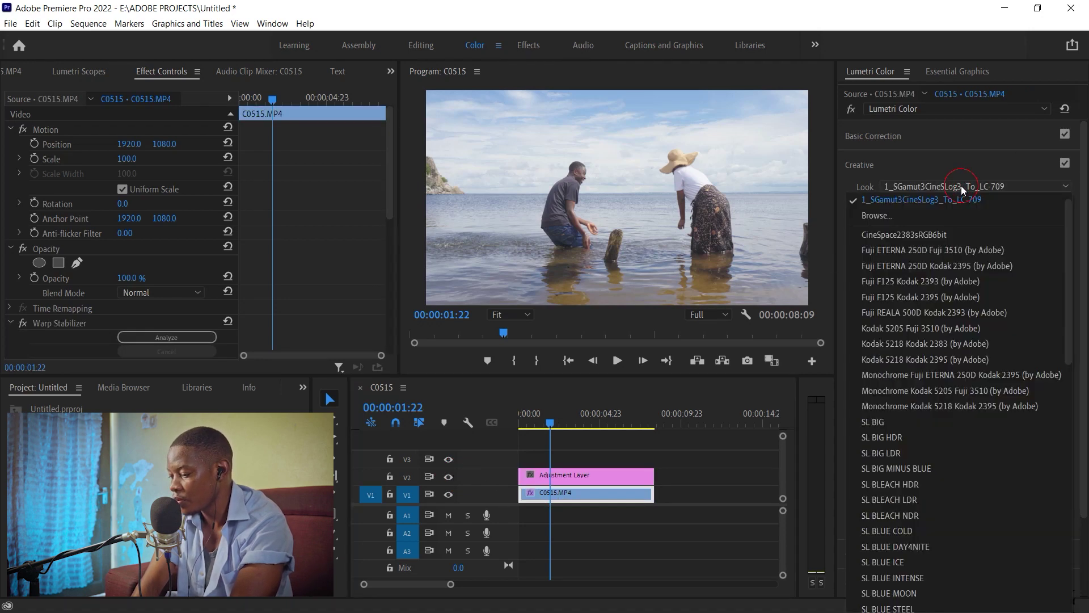
- Leave the C0515.MP4 clip's look at None and load 1_SGamut3CineSLog3_To_LC-709.cube onto the Adjustment Layer
click(924, 214)
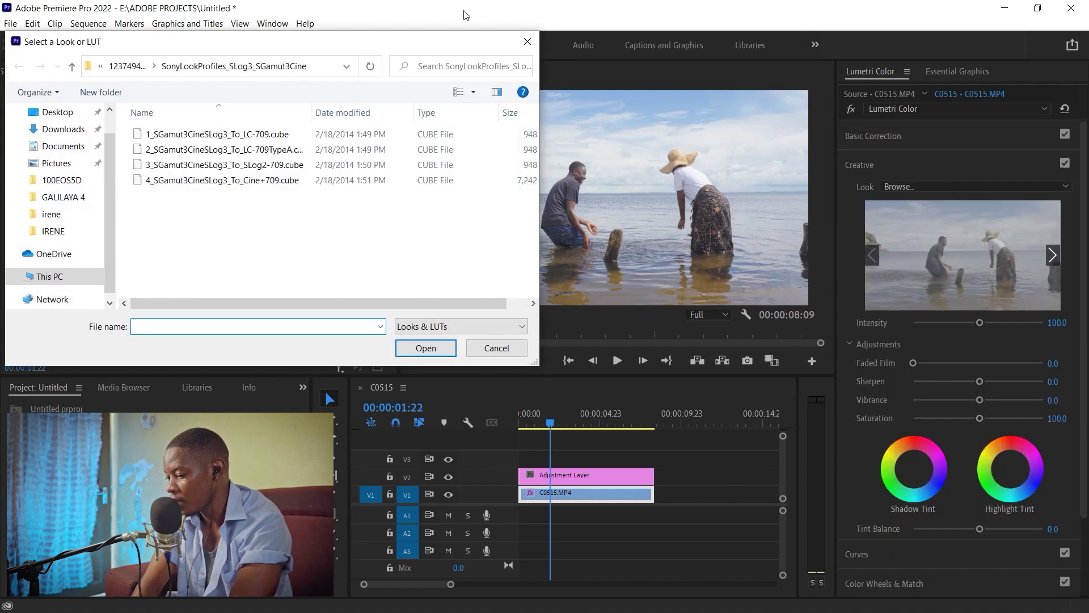
click(527, 38)
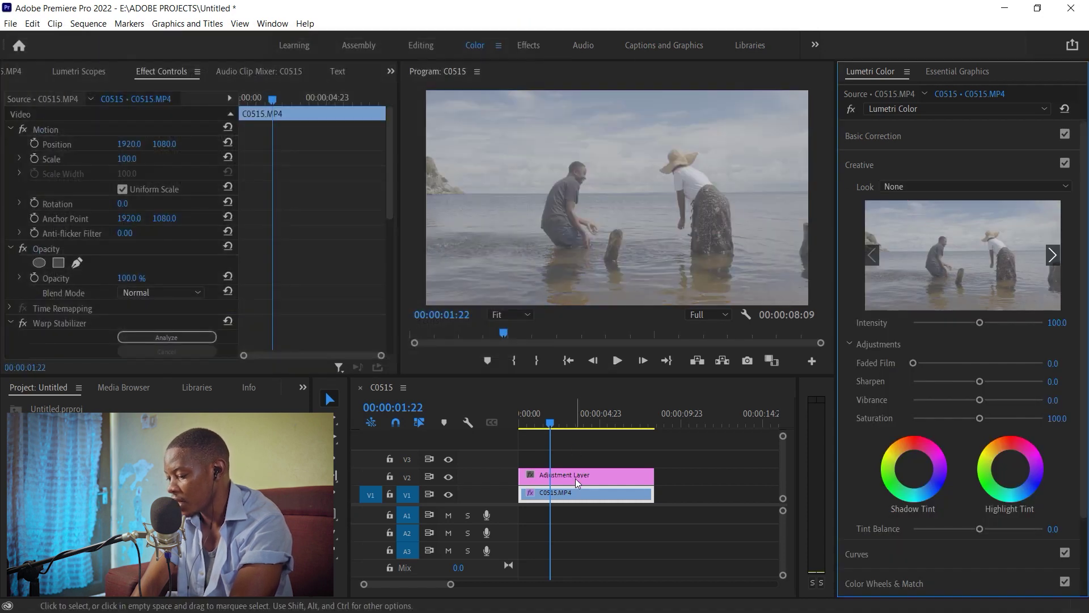
click(575, 478)
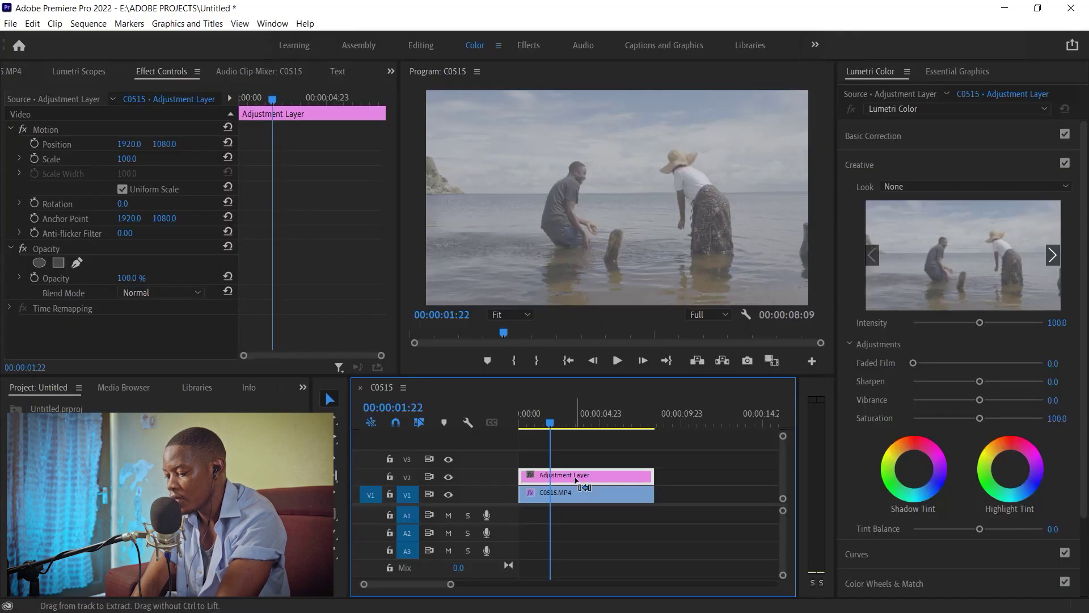
click(905, 186)
click(903, 211)
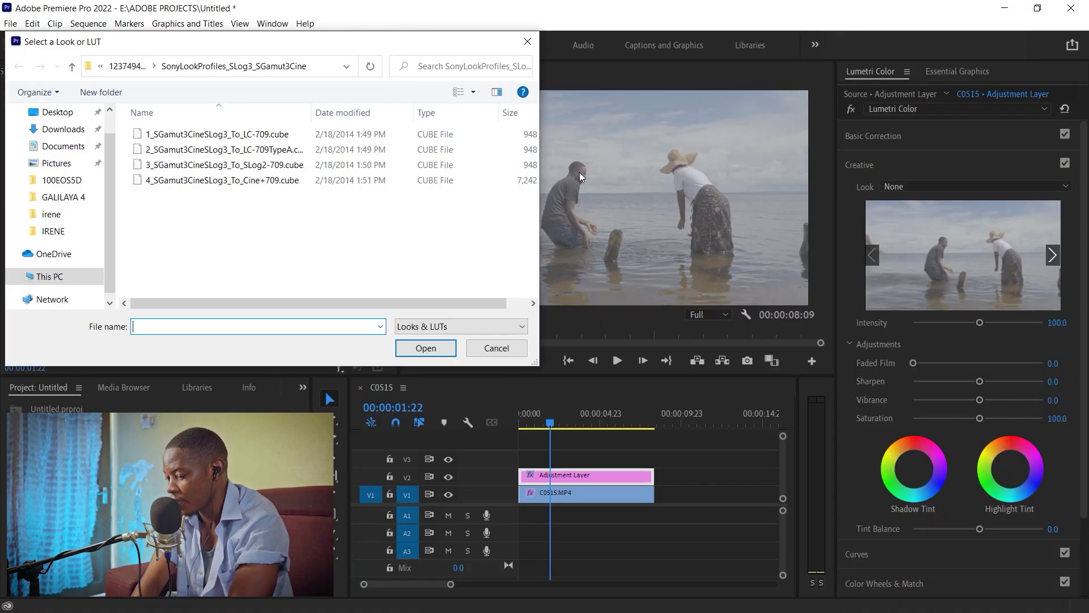
click(251, 134)
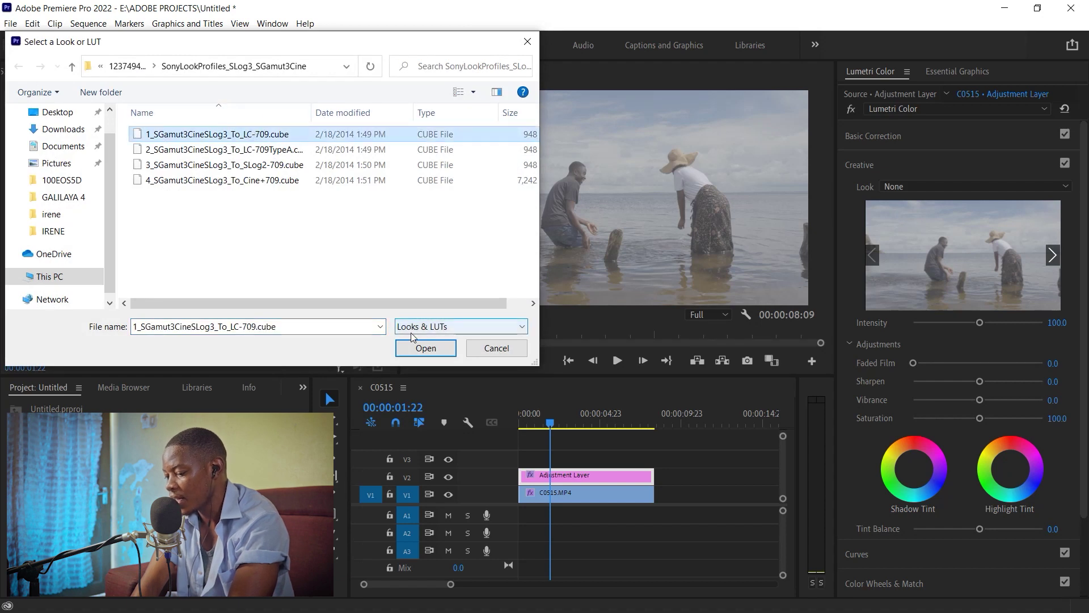
click(424, 346)
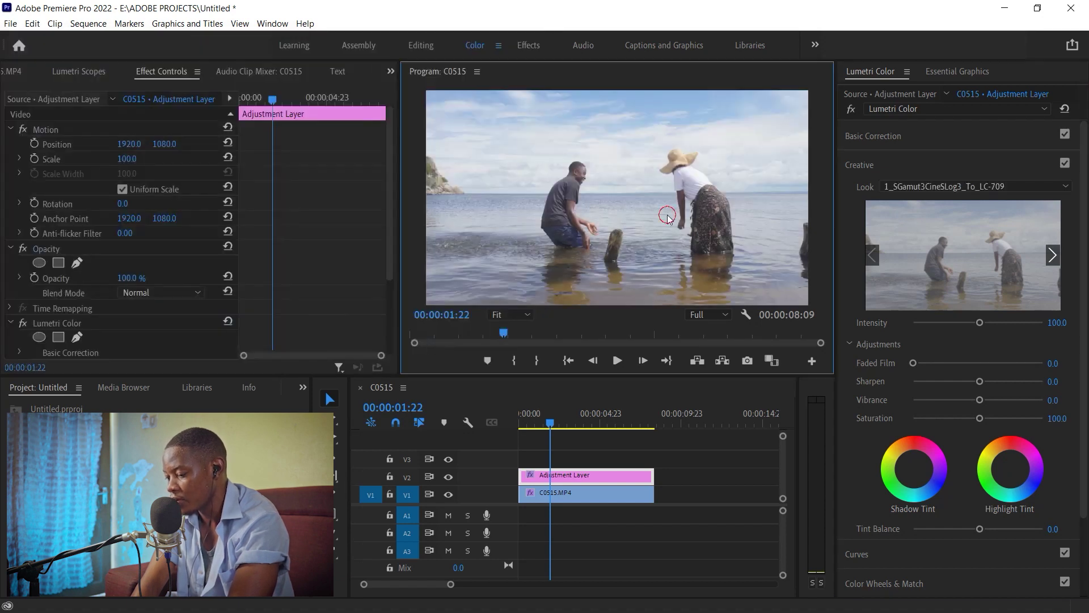
click(575, 414)
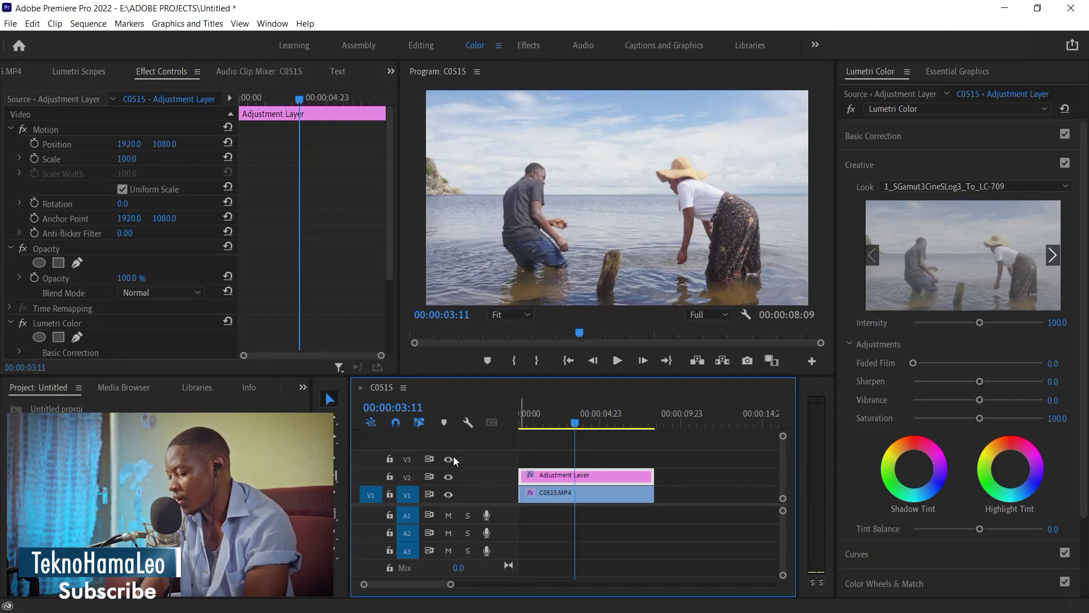
- Toggle the adjustment layer off and on to compare, then show Basic Correction instead of Creative
click(448, 461)
click(448, 464)
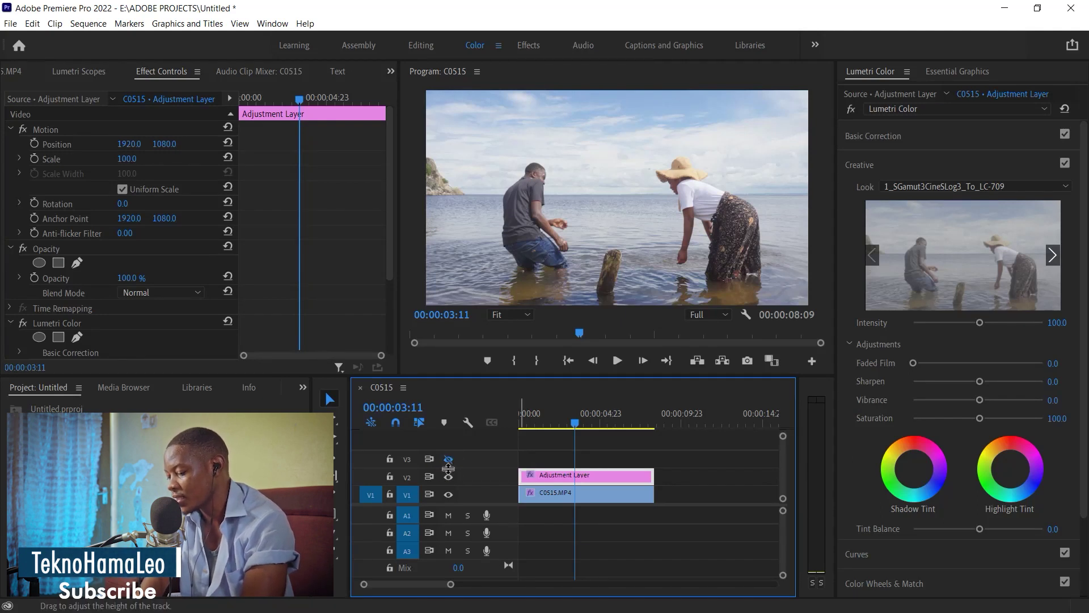
click(449, 477)
click(448, 477)
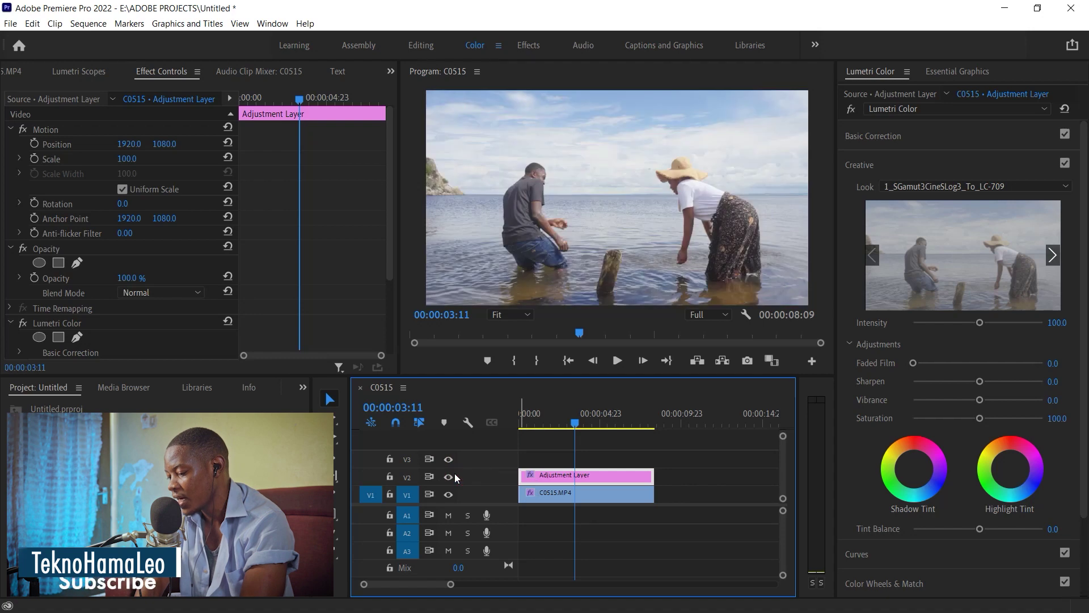
click(878, 159)
click(874, 137)
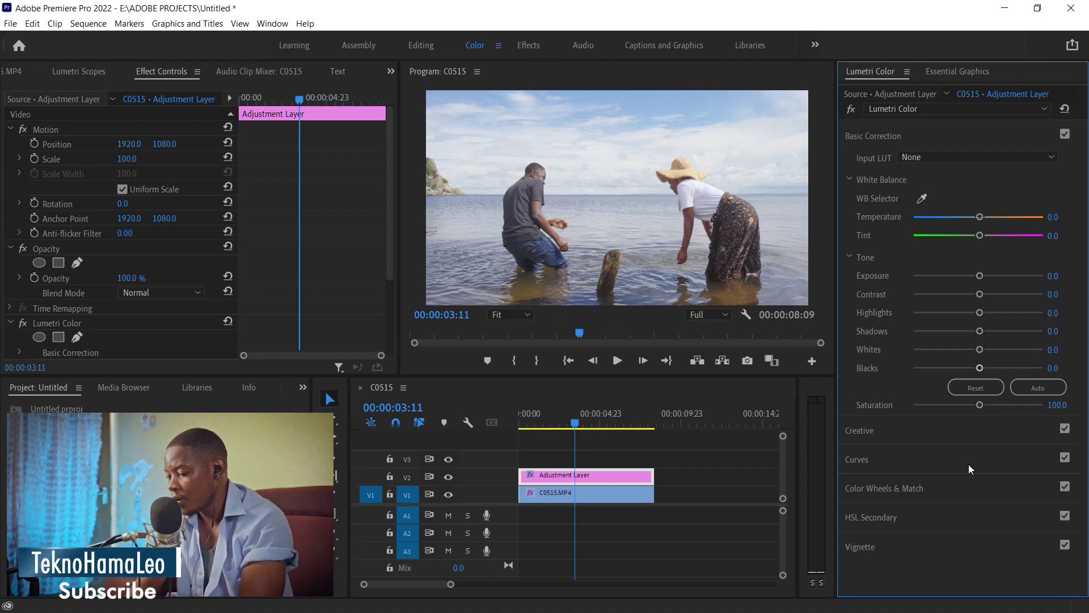
click(629, 408)
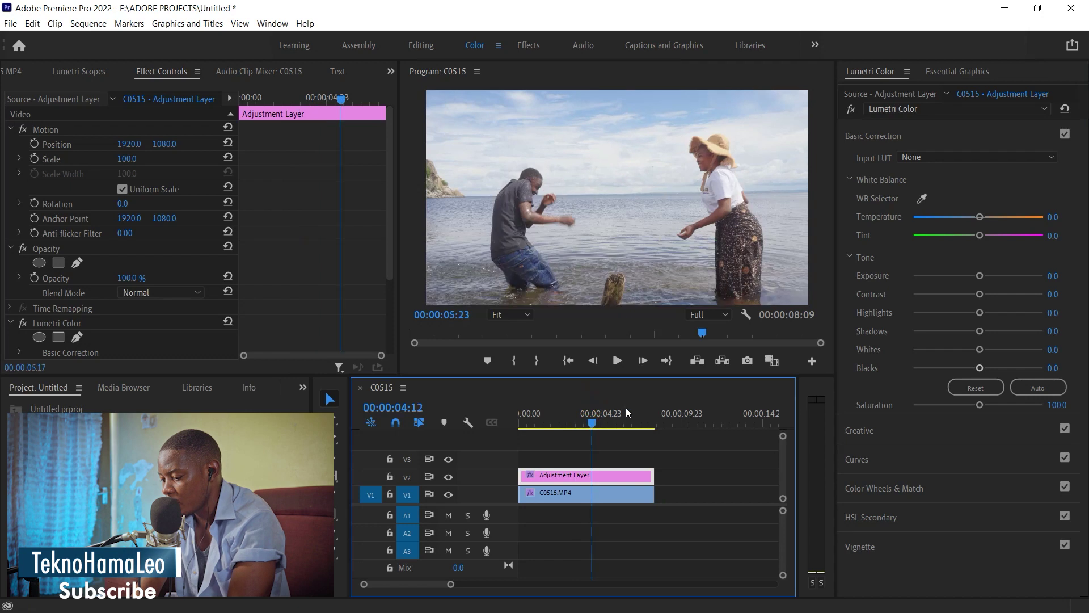
drag(631, 407, 529, 409)
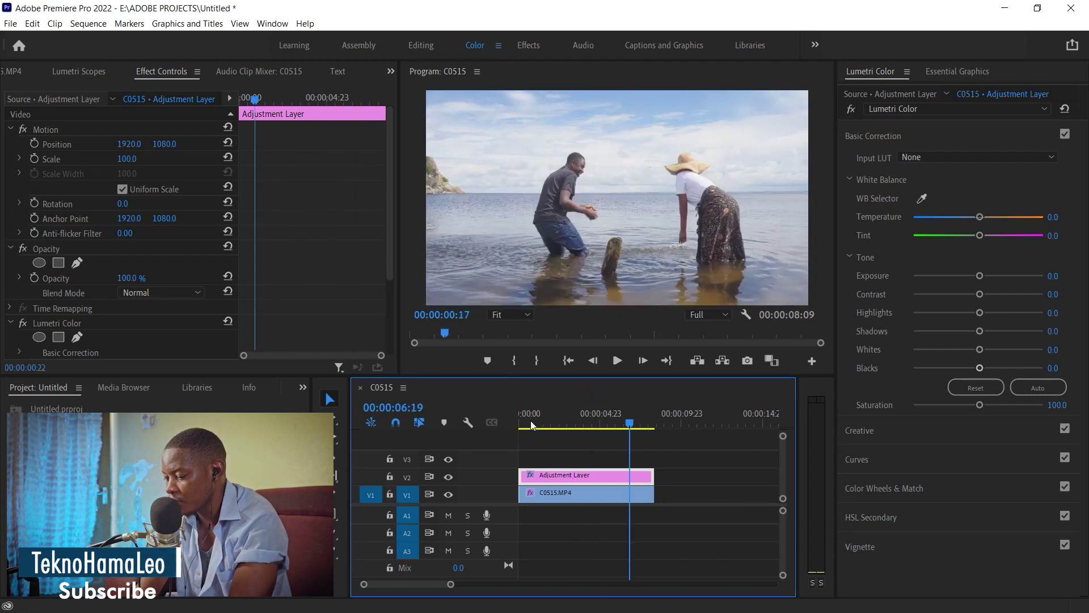
click(483, 45)
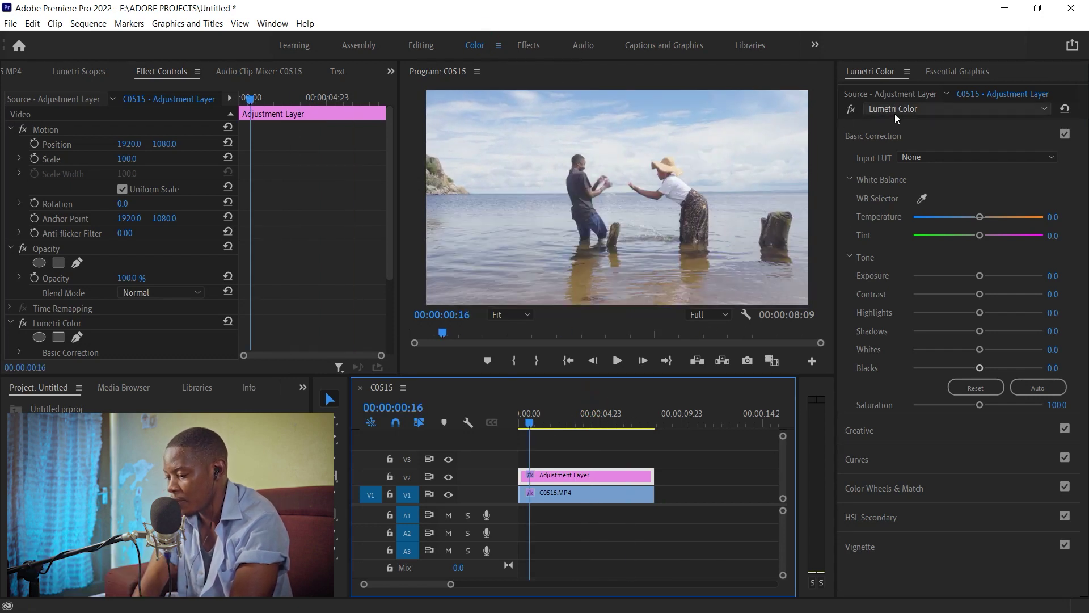
click(872, 136)
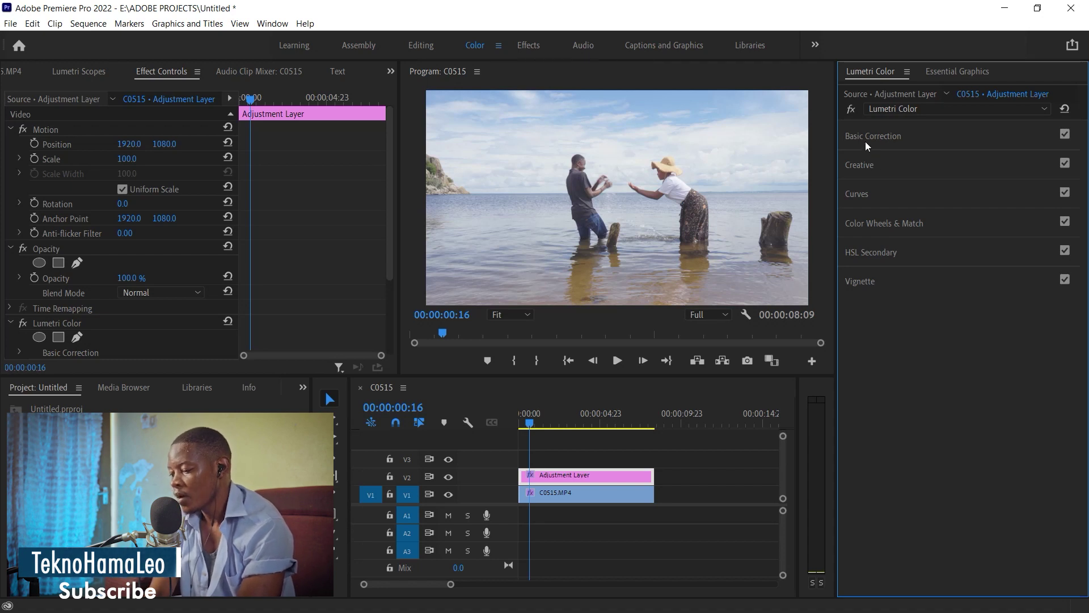
click(883, 133)
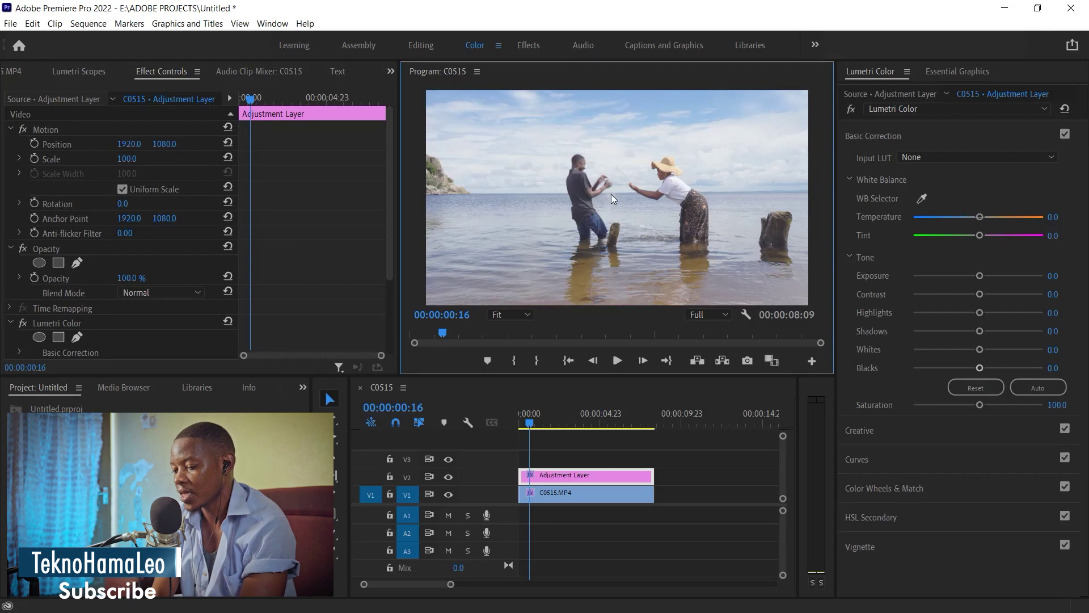
click(488, 166)
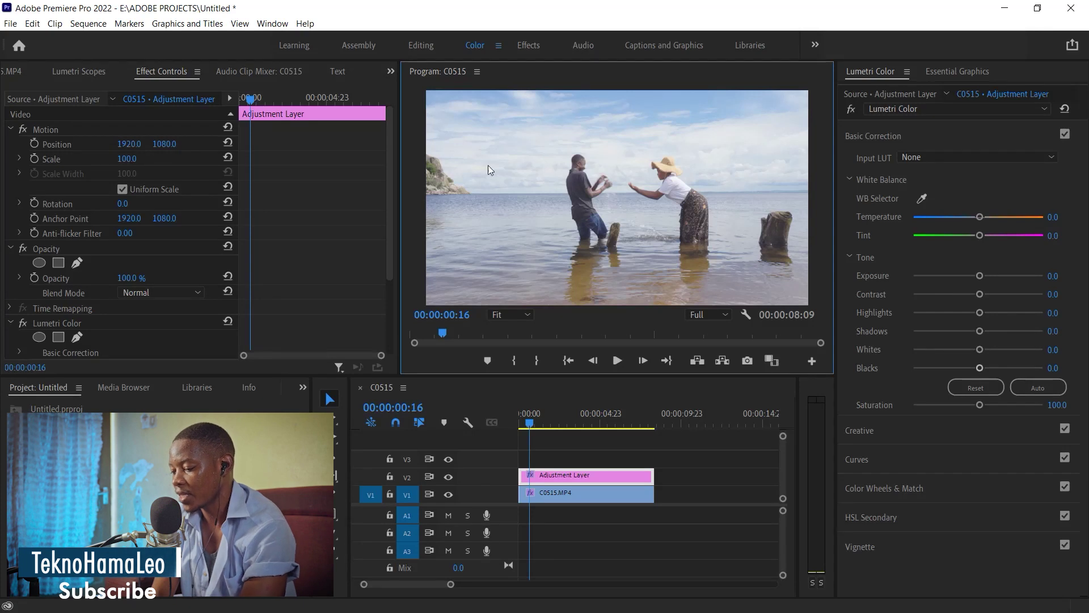
- Show the Lumetri Scopes waveform, play the clip and park near 00:00:01:23
click(93, 70)
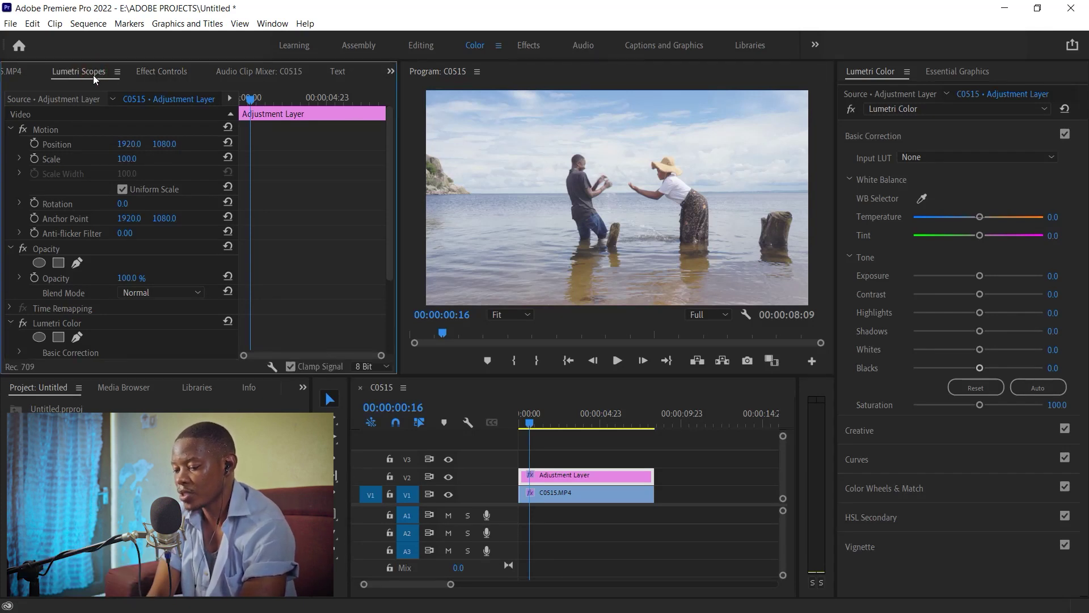
click(496, 127)
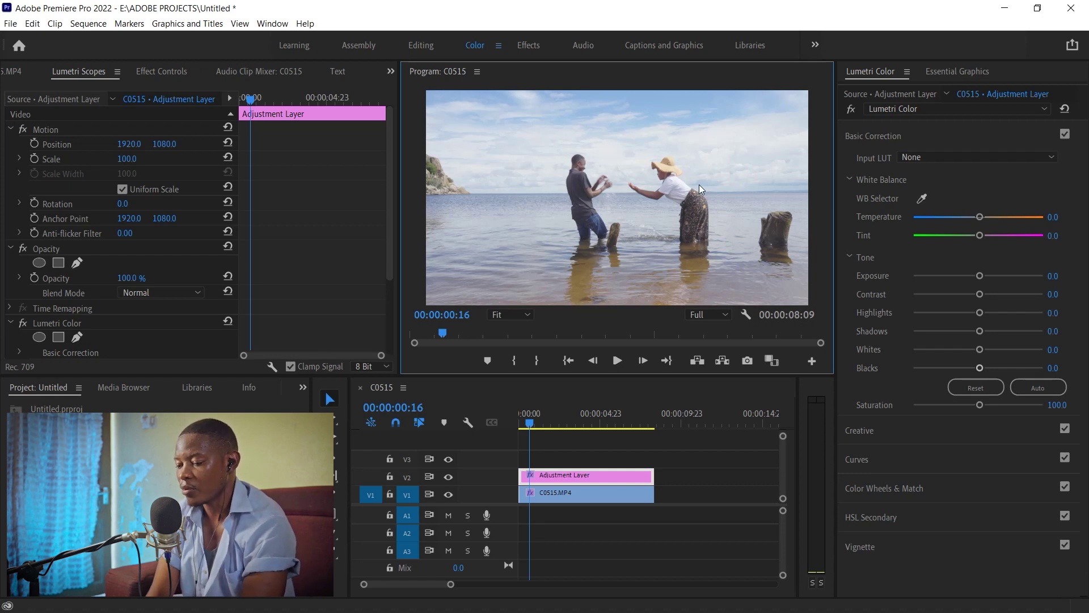
key(space)
click(593, 412)
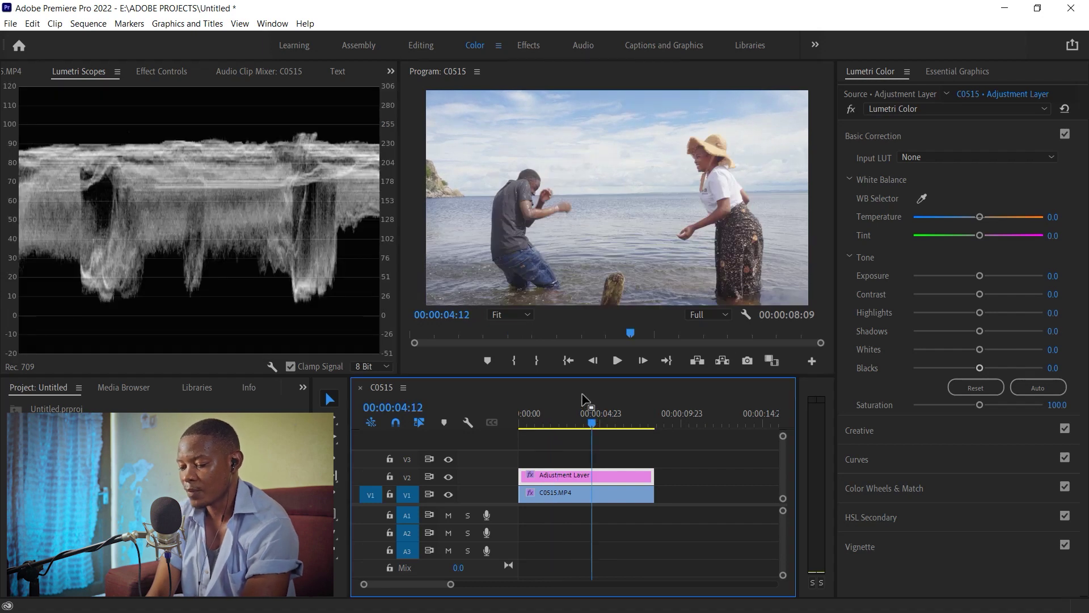
click(550, 410)
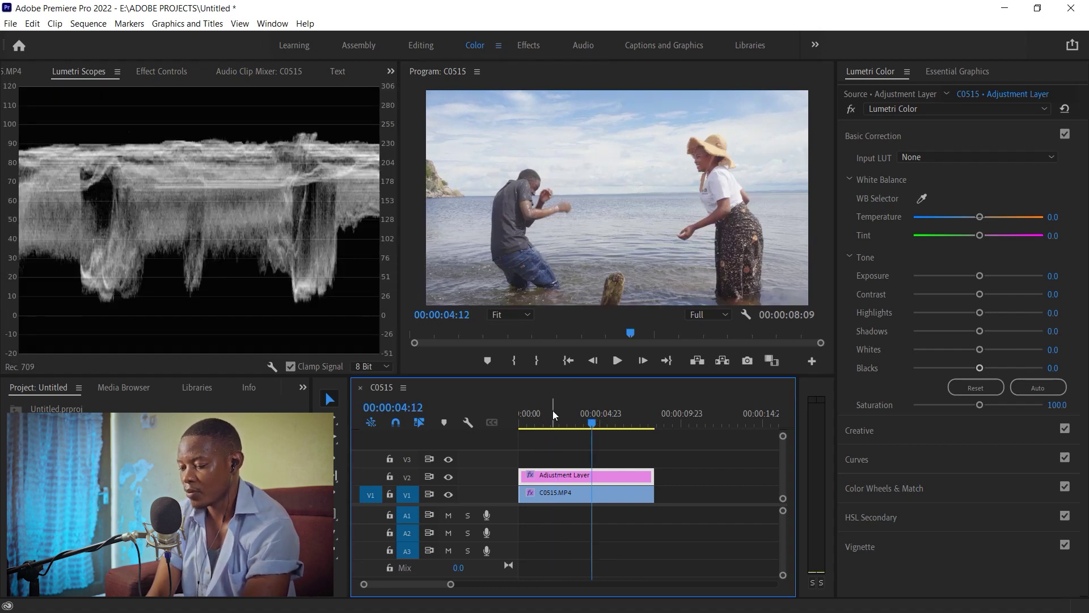
click(601, 240)
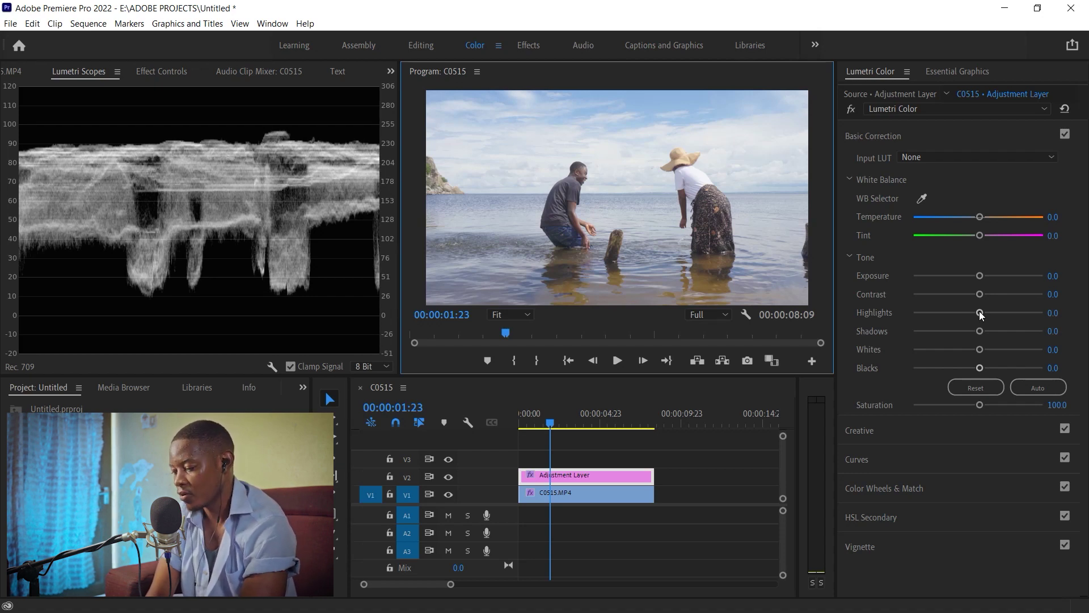
- Lower Highlights to about -39.1 and review the clip in full-screen playback
drag(981, 315, 953, 317)
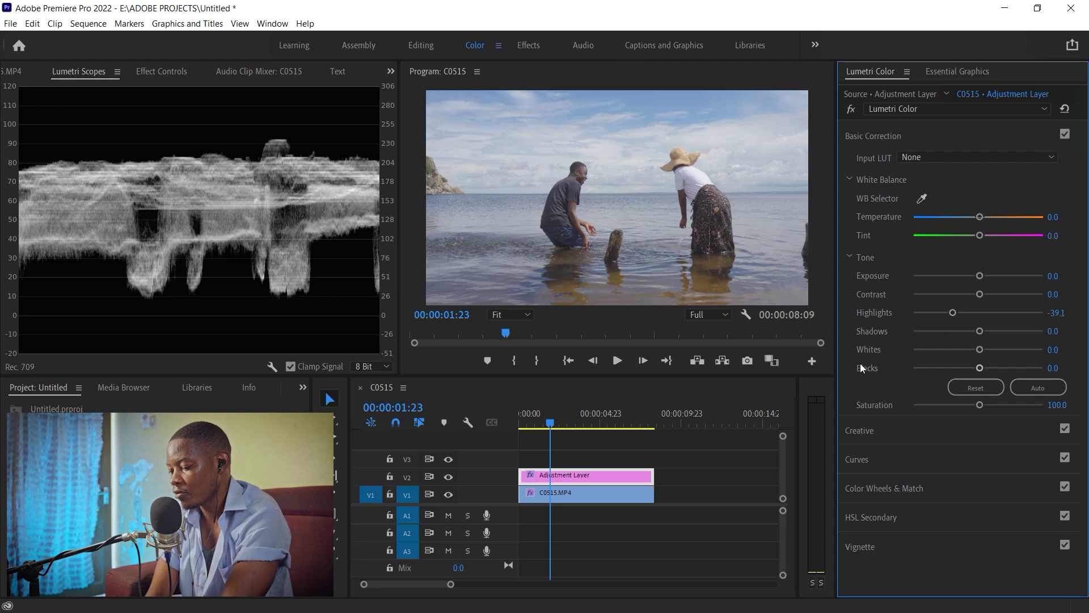
click(593, 415)
key(ctrl+grave)
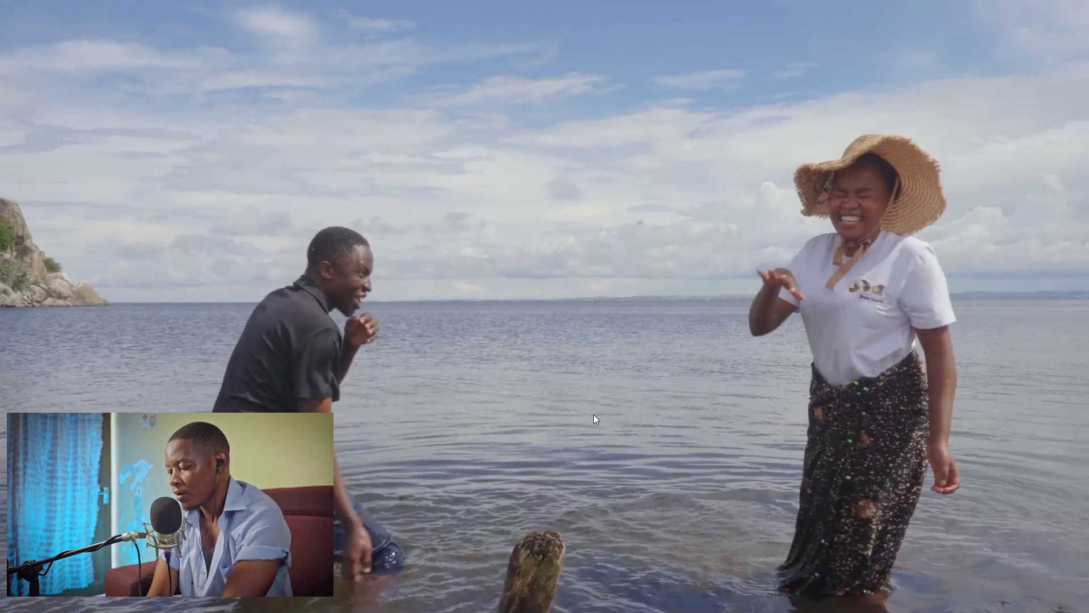
key(ctrl+grave)
click(548, 412)
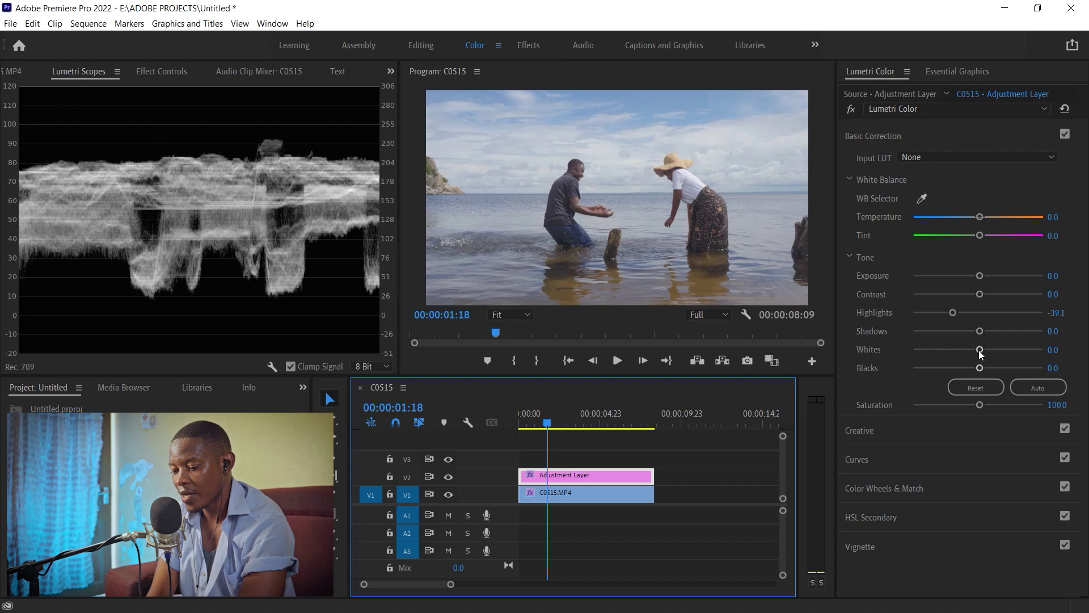
- Try lowering Whites to -10.9 and -34.8, resetting it to 0.0 each time
drag(980, 349, 971, 349)
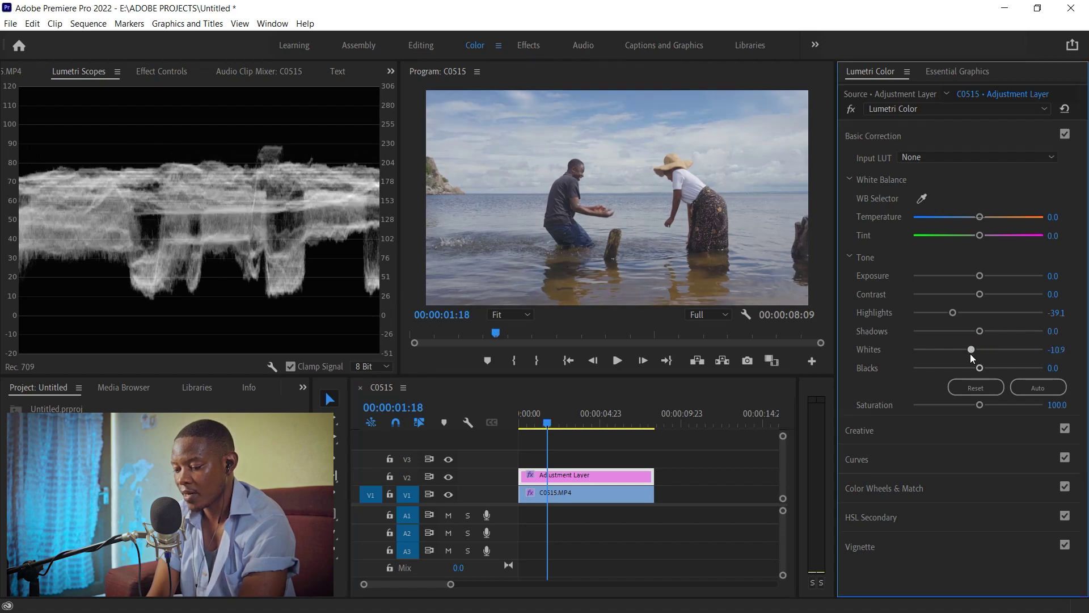
double_click(971, 354)
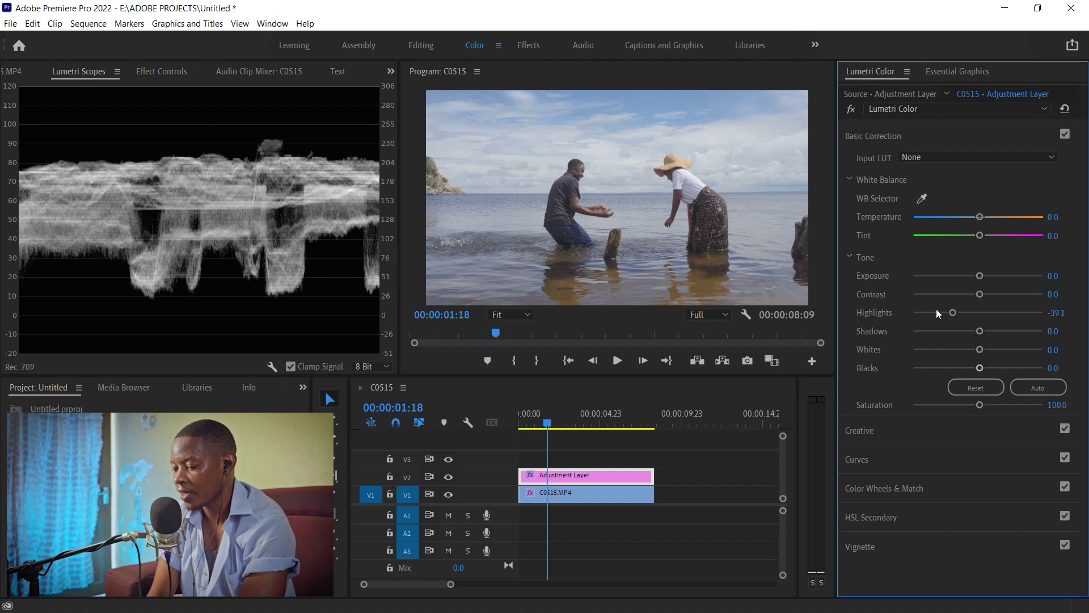
drag(981, 349, 955, 350)
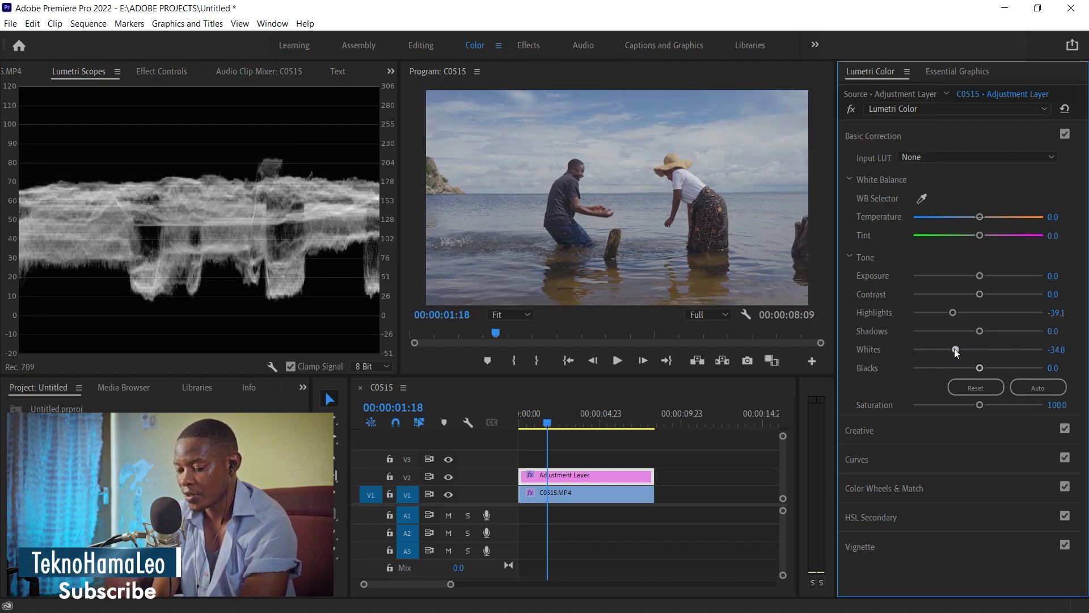
double_click(954, 348)
- Fine-tune Highlights to -16.3 and review the result full screen
mouse_move(953, 313)
mouse_down()
mouse_move(990, 313)
mouse_move(968, 314)
mouse_up()
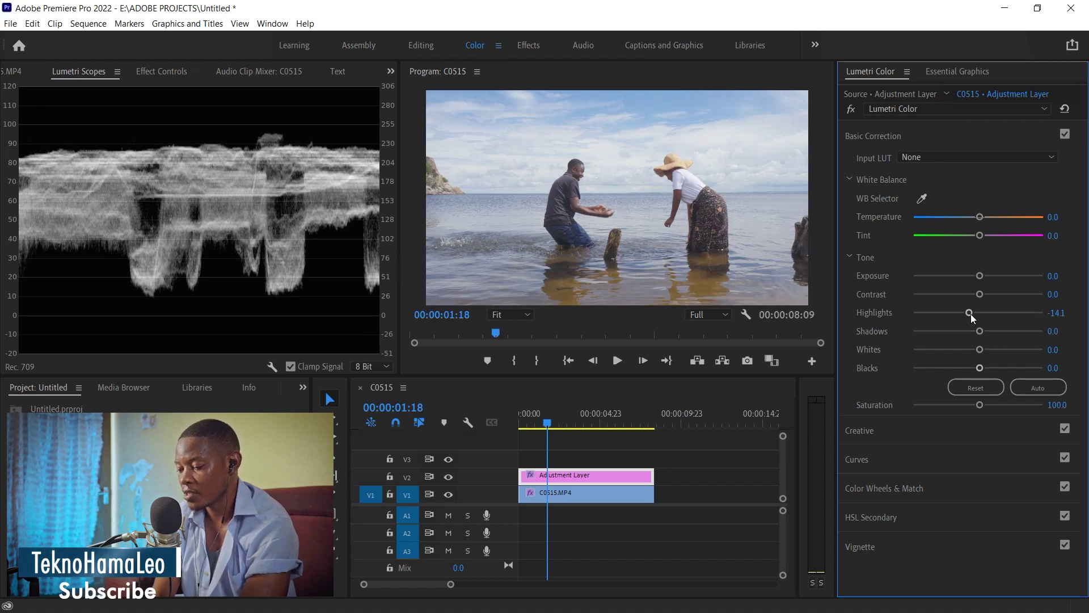
drag(970, 314, 966, 312)
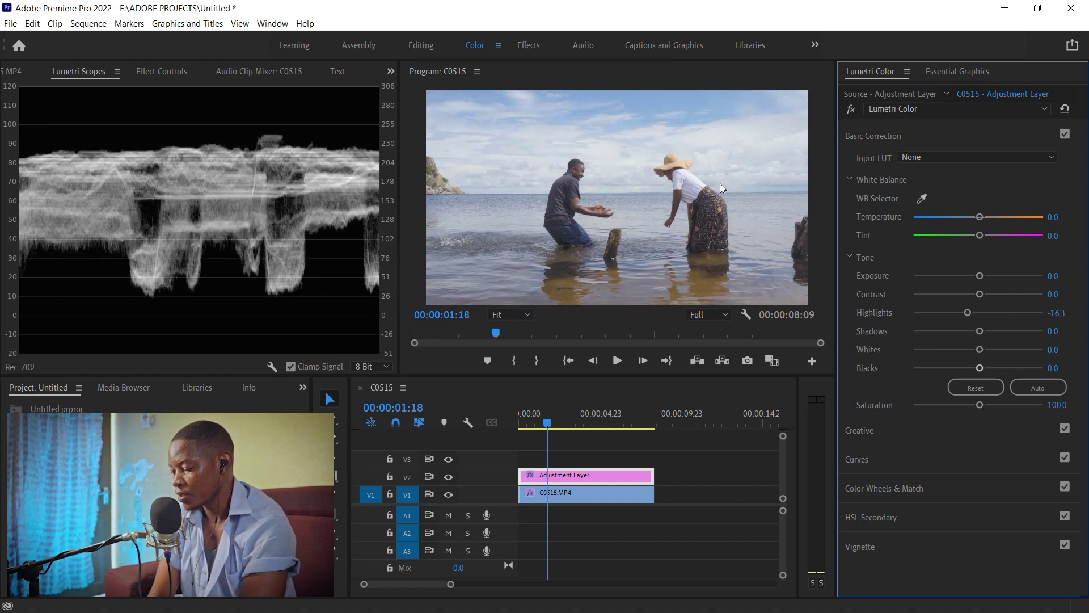
key(ctrl+grave)
key(space)
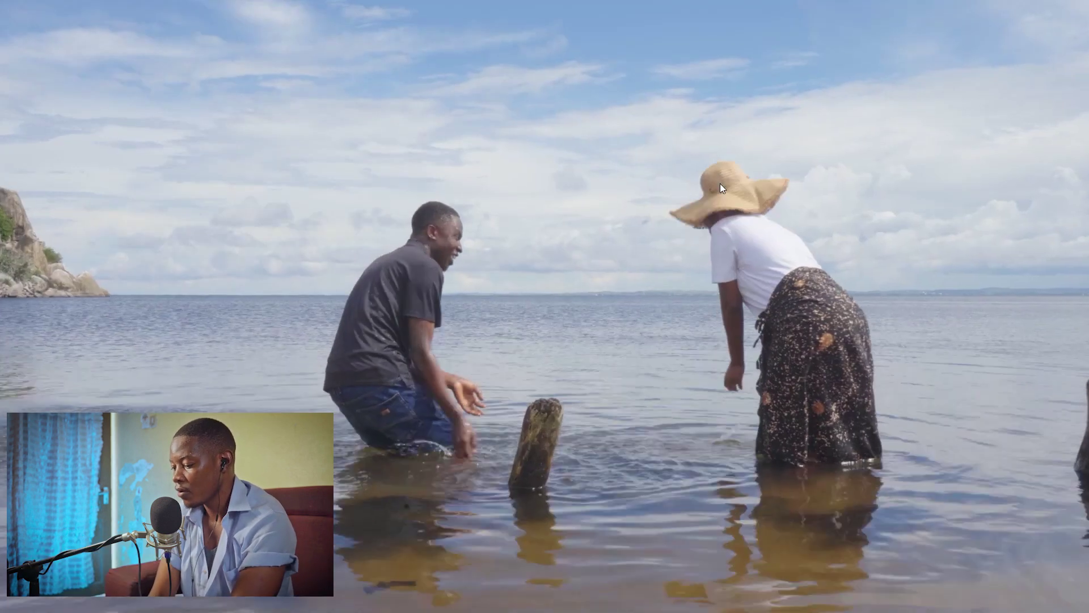
key(ctrl+grave)
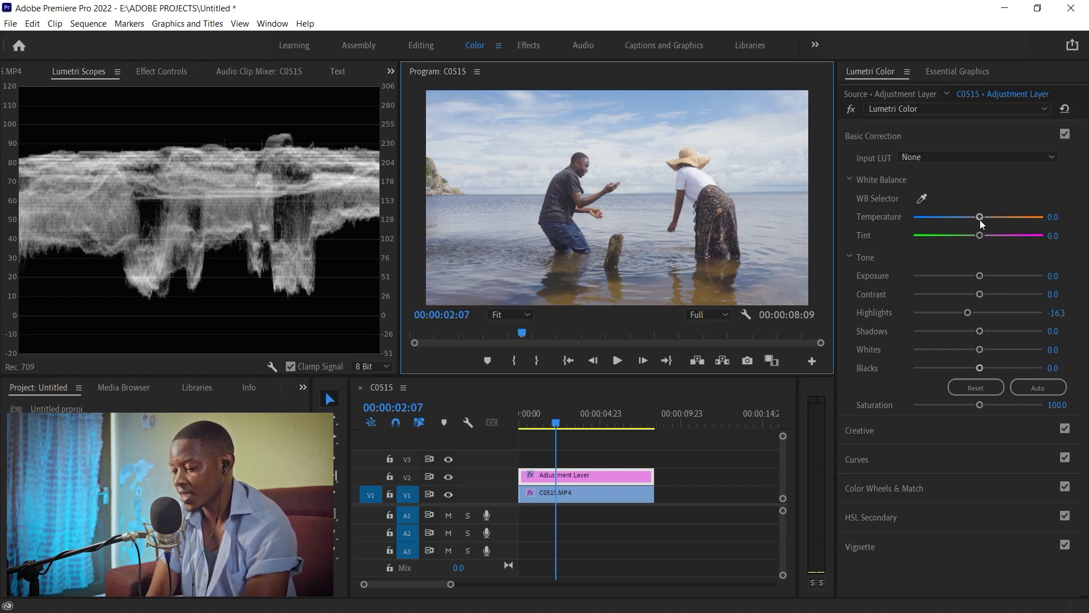
- Test warmer and cooler Temperature values, then reset Temperature to 0.0
drag(979, 217, 992, 217)
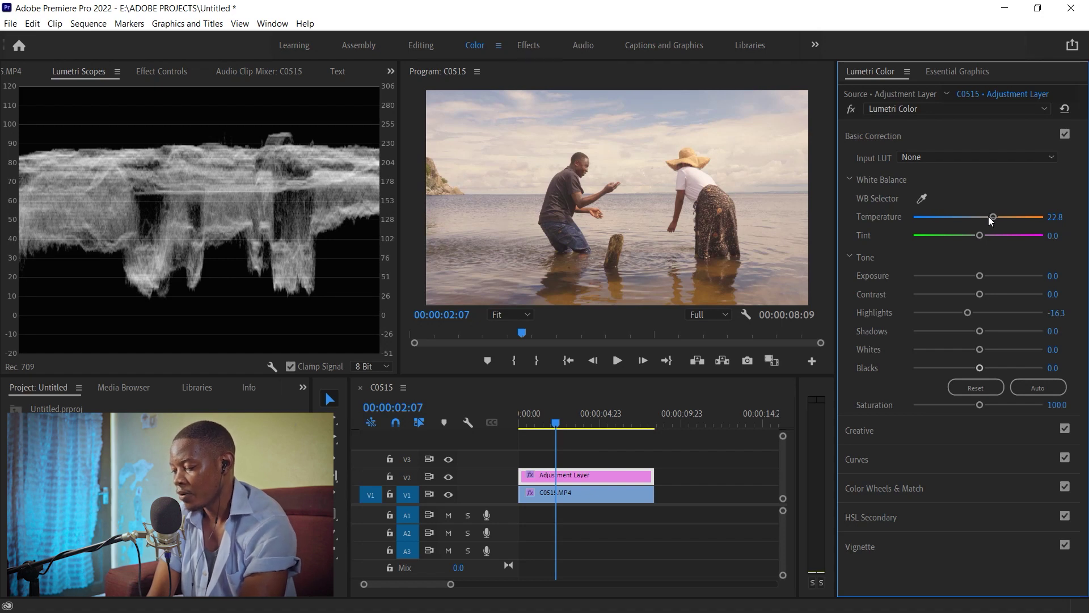
mouse_move(988, 216)
mouse_down()
mouse_move(950, 220)
mouse_move(962, 220)
mouse_up()
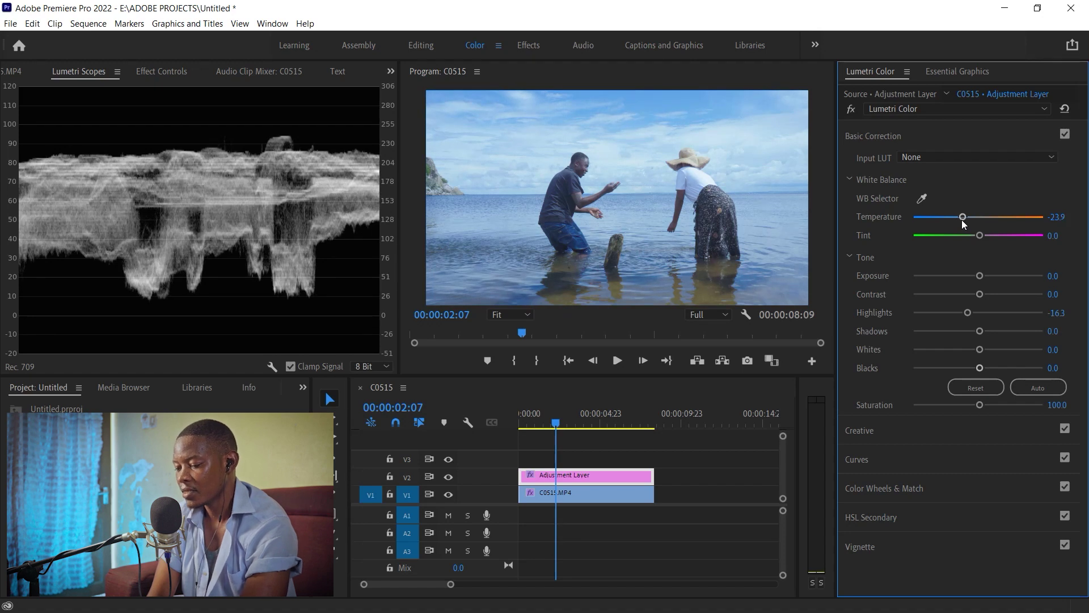
key(ctrl+z)
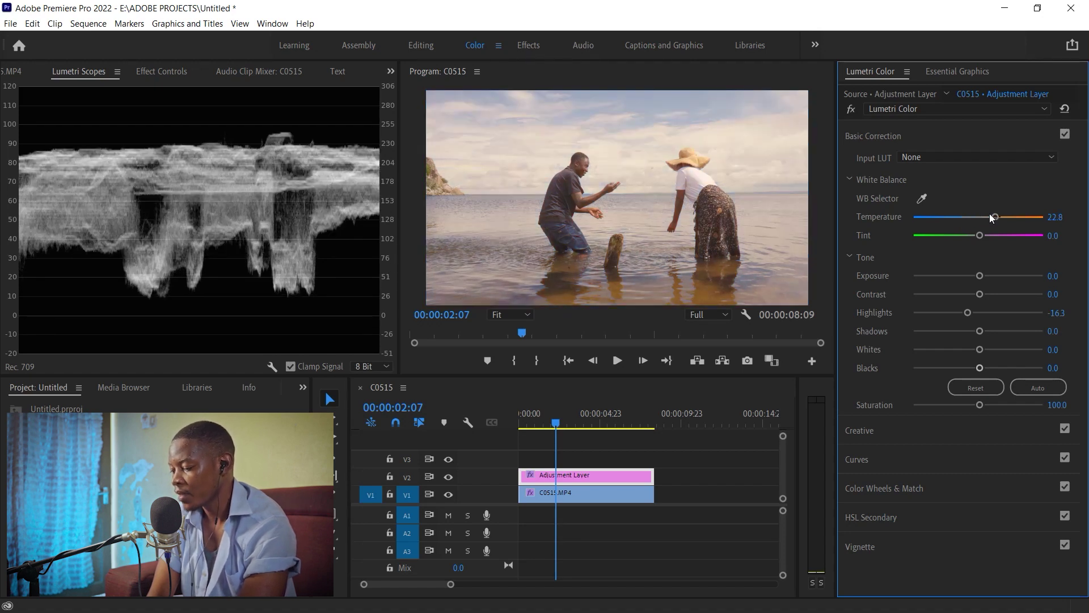
double_click(993, 217)
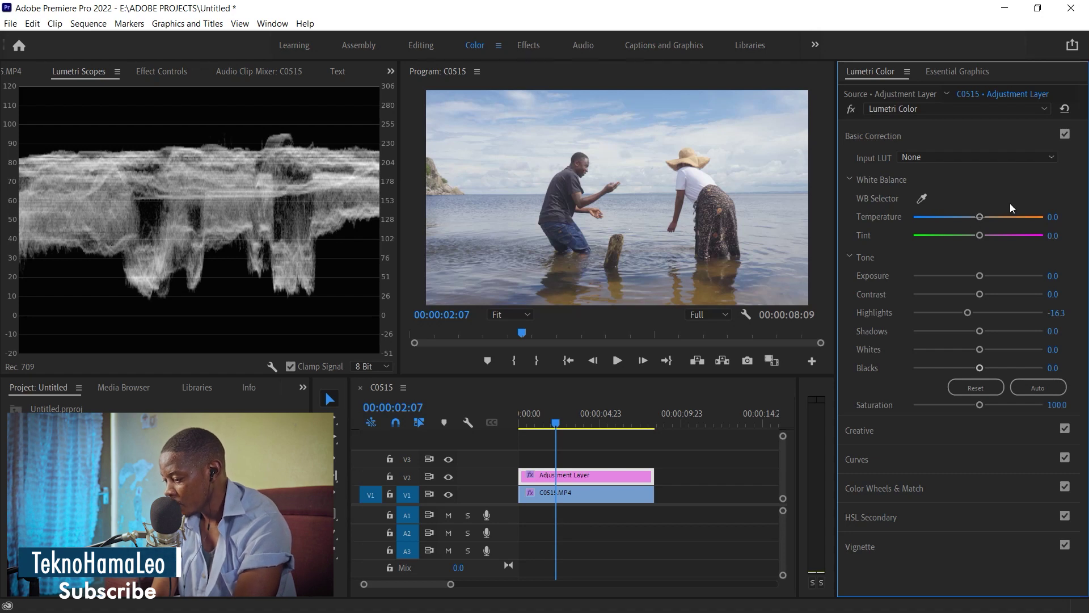
- Set Temperature to 5.0 and scrub the timeline to preview the warmer grade
click(1056, 216)
text(5)
key(Return)
click(584, 413)
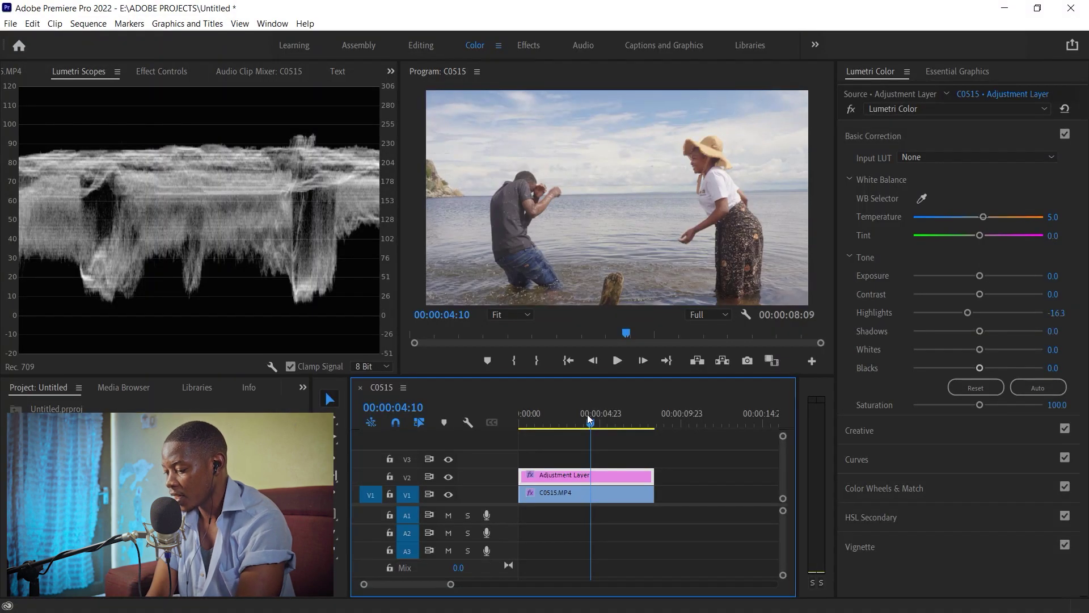
click(619, 417)
drag(625, 407, 548, 420)
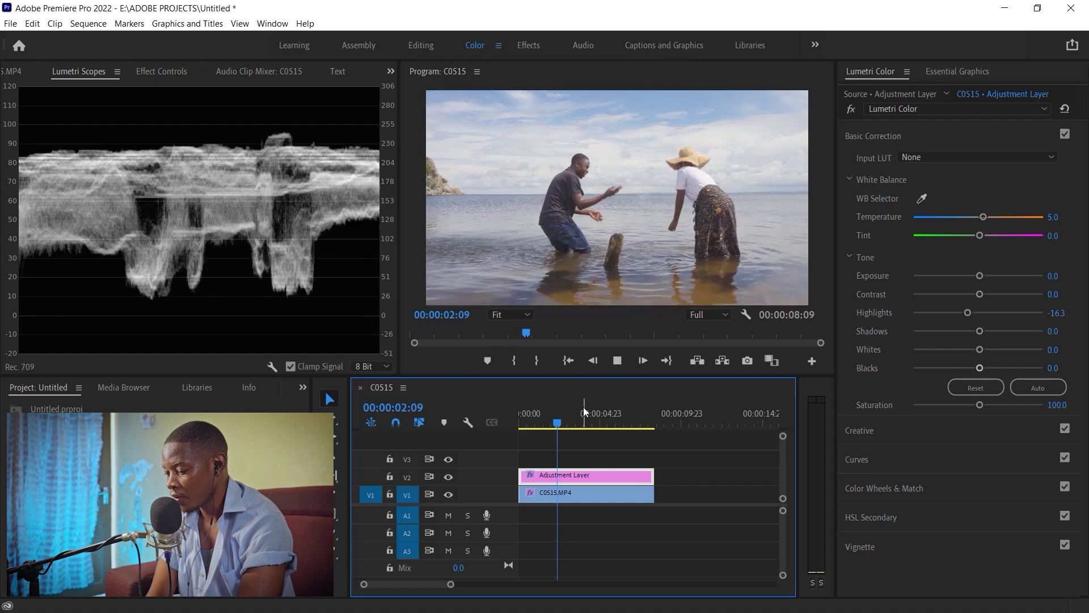
- Scrub through the beach clip to review the grade, then collapse Basic Correction
click(570, 419)
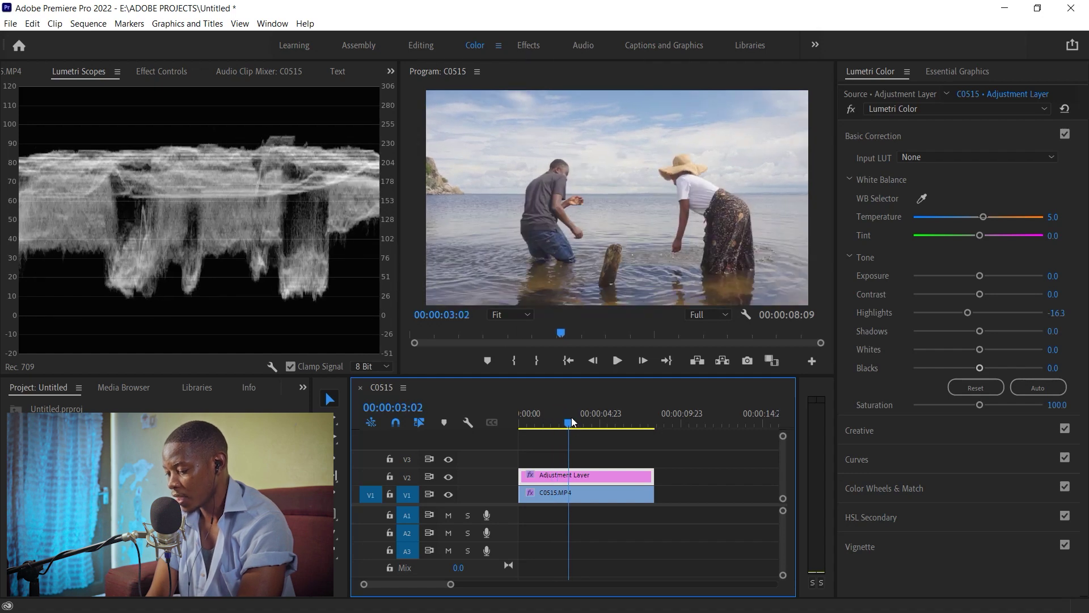
click(598, 419)
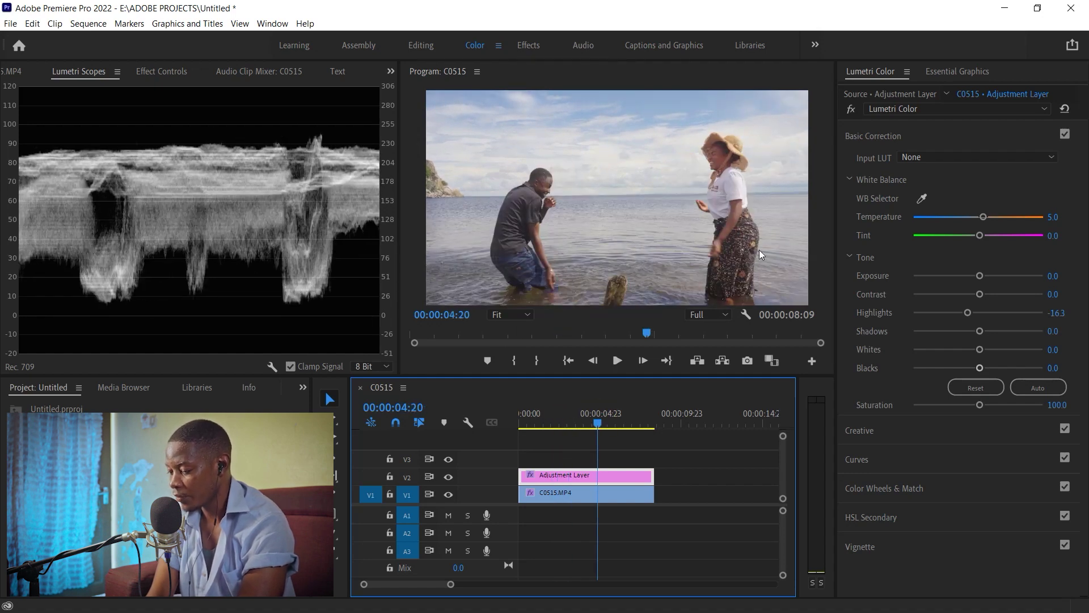
mouse_move(550, 424)
mouse_down()
mouse_move(530, 437)
mouse_move(553, 433)
mouse_up()
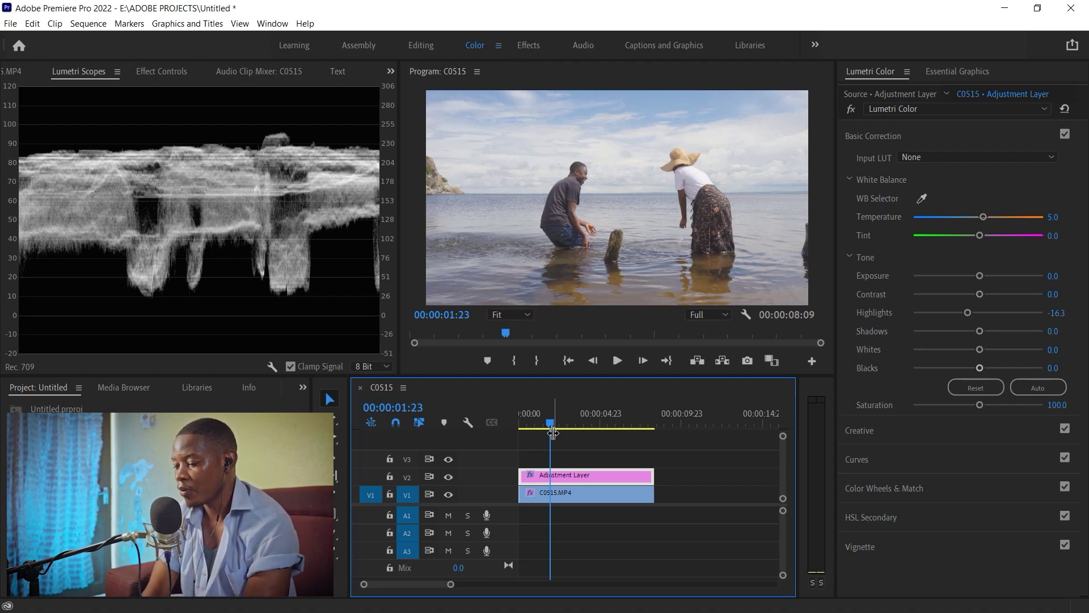
mouse_move(570, 424)
mouse_down()
mouse_move(631, 416)
mouse_move(540, 427)
mouse_move(576, 426)
mouse_up()
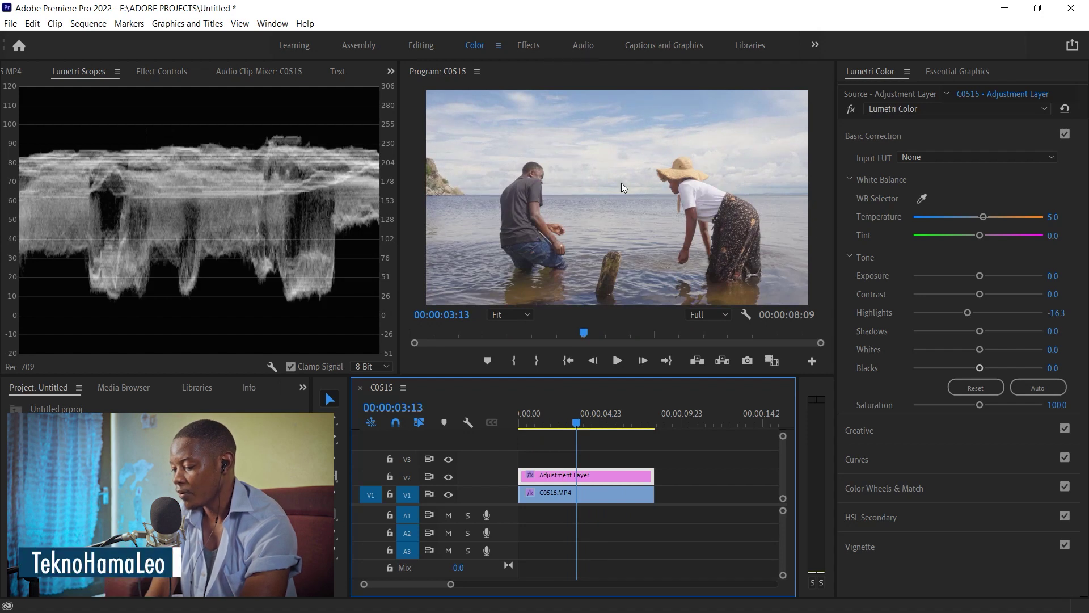
click(608, 410)
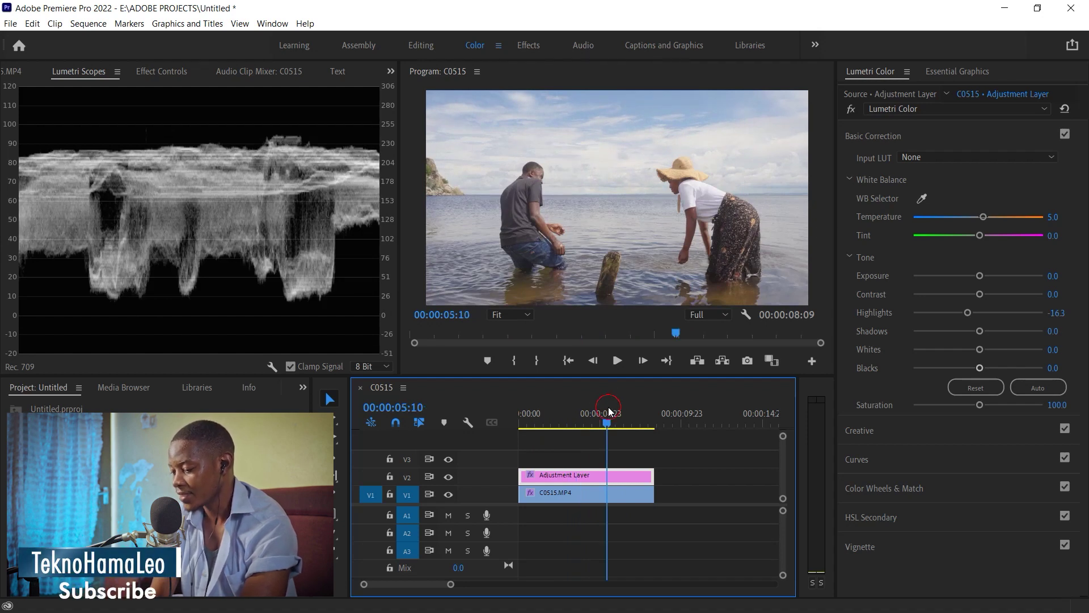
click(876, 135)
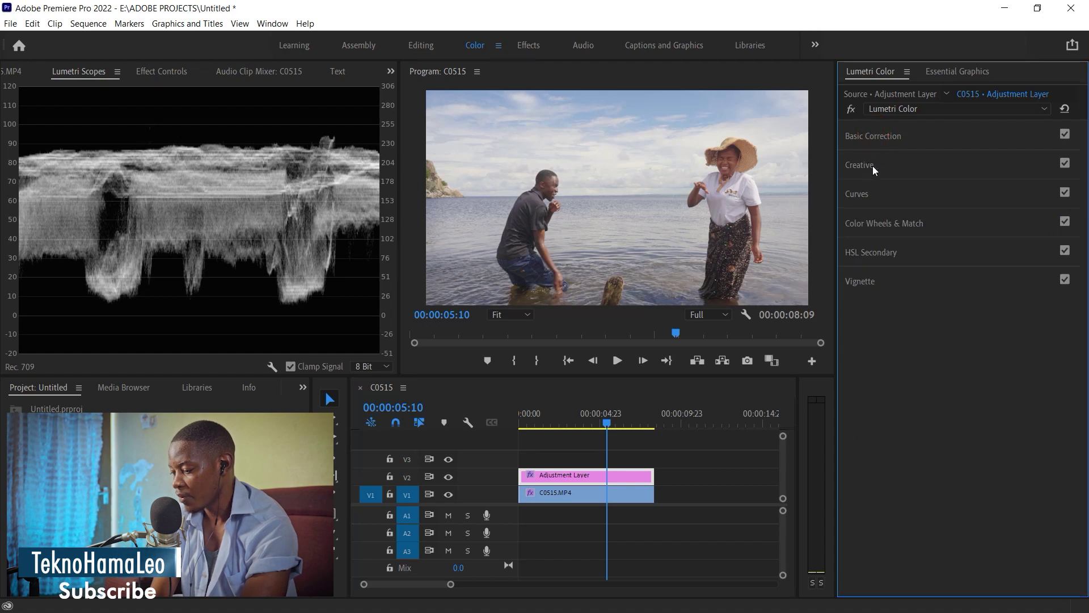
- Sample a red-orange hue into the Hue vs Hue curve and raise its middle point
click(863, 195)
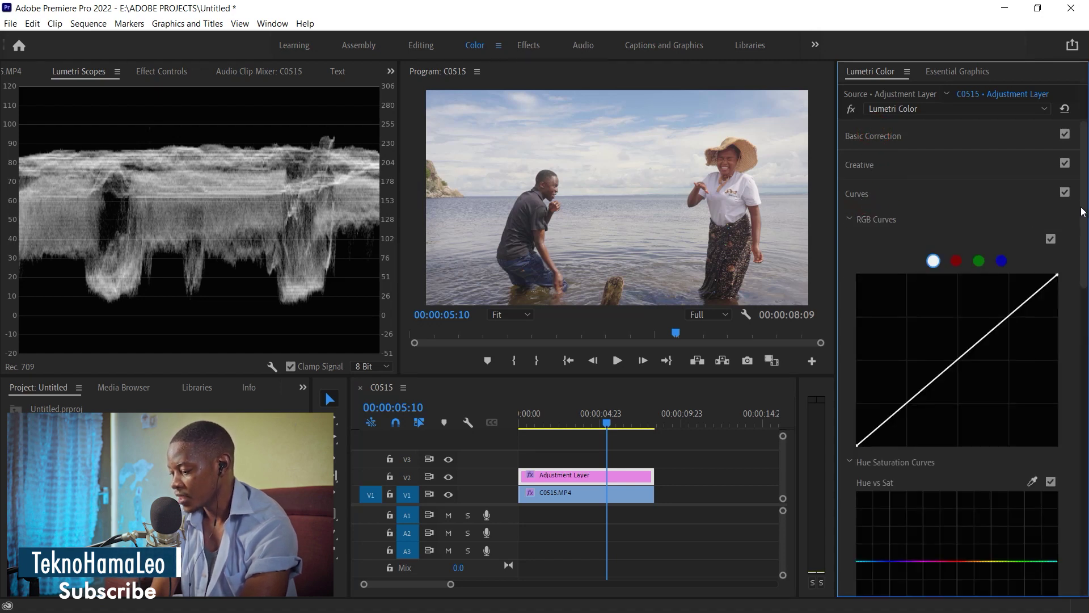
drag(1082, 211, 863, 333)
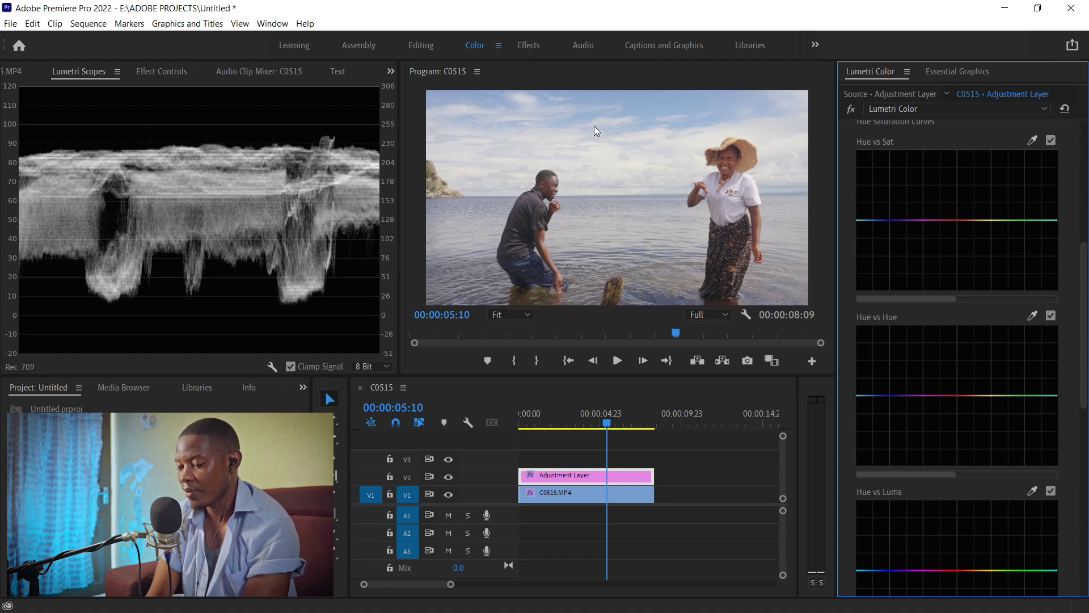
click(1032, 314)
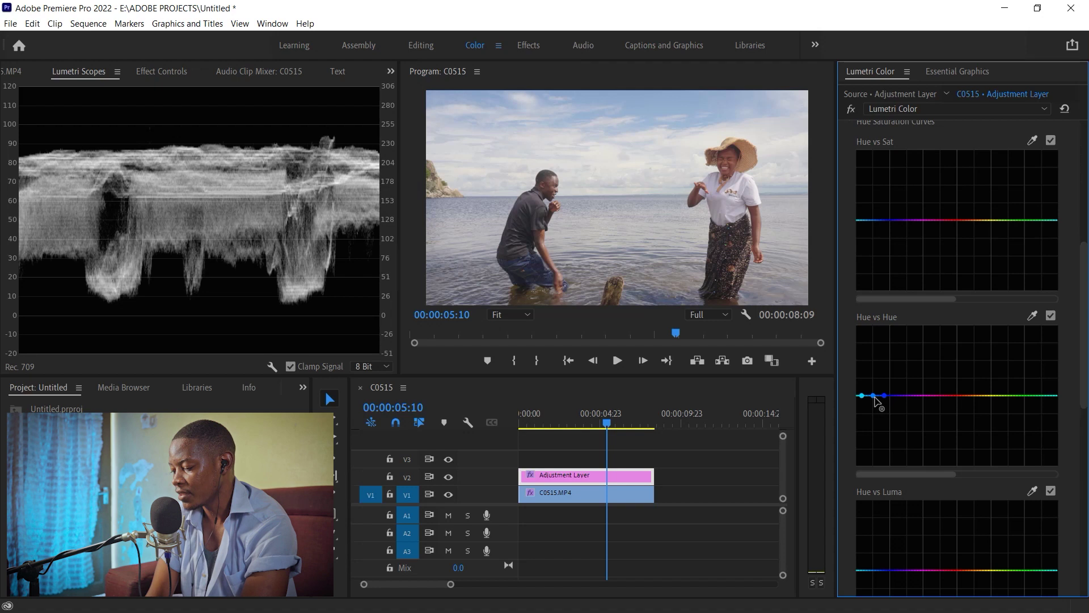
drag(875, 396, 875, 383)
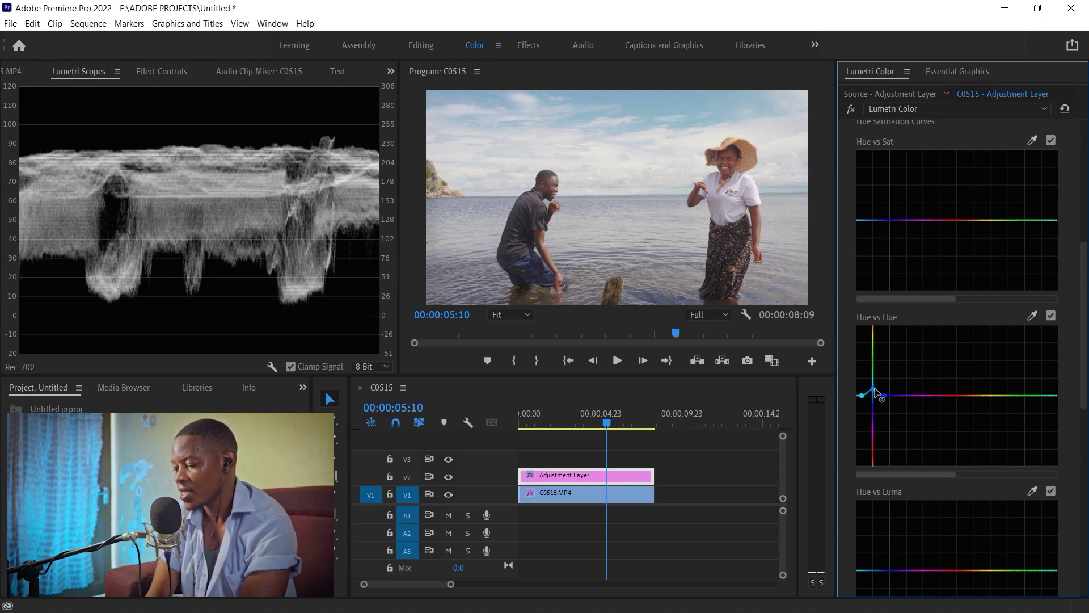
- Compare the footage with and without the grade, including a full-screen playback
click(565, 419)
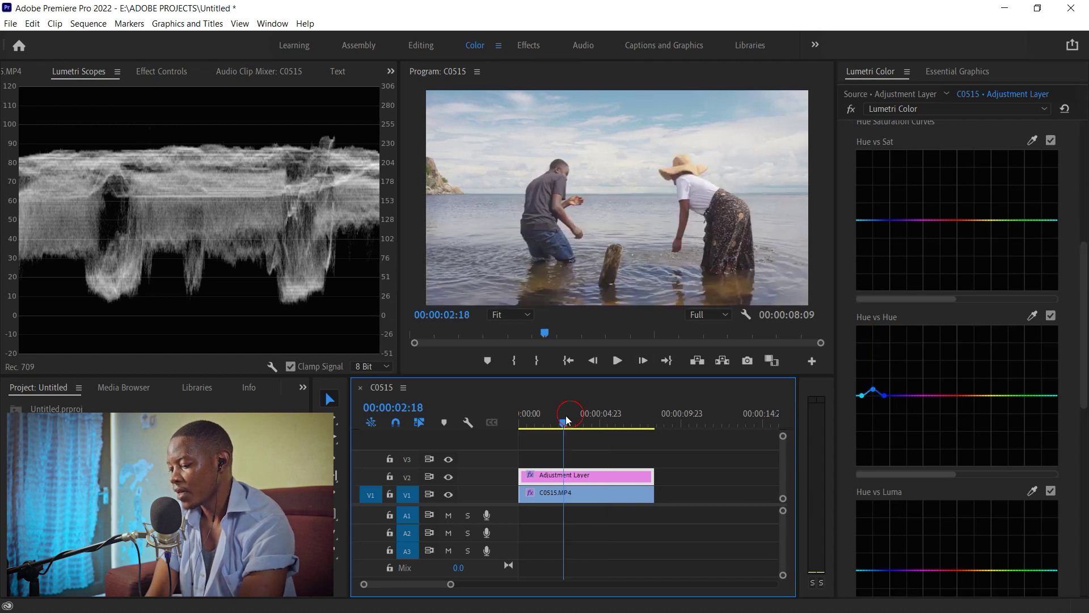
click(453, 478)
click(453, 477)
click(454, 477)
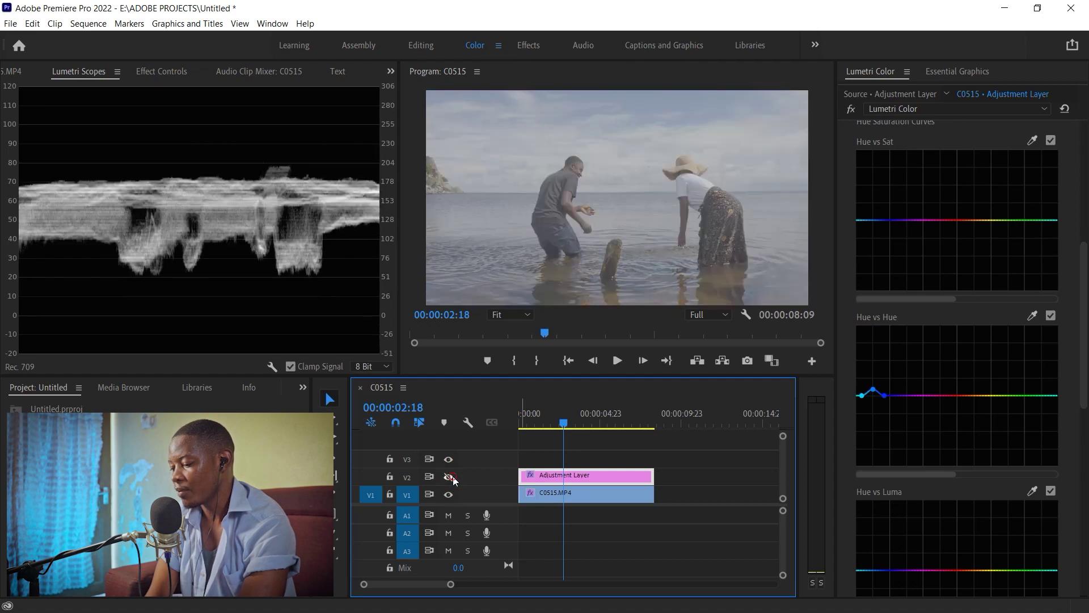
click(453, 477)
key(ctrl+grave)
key(space)
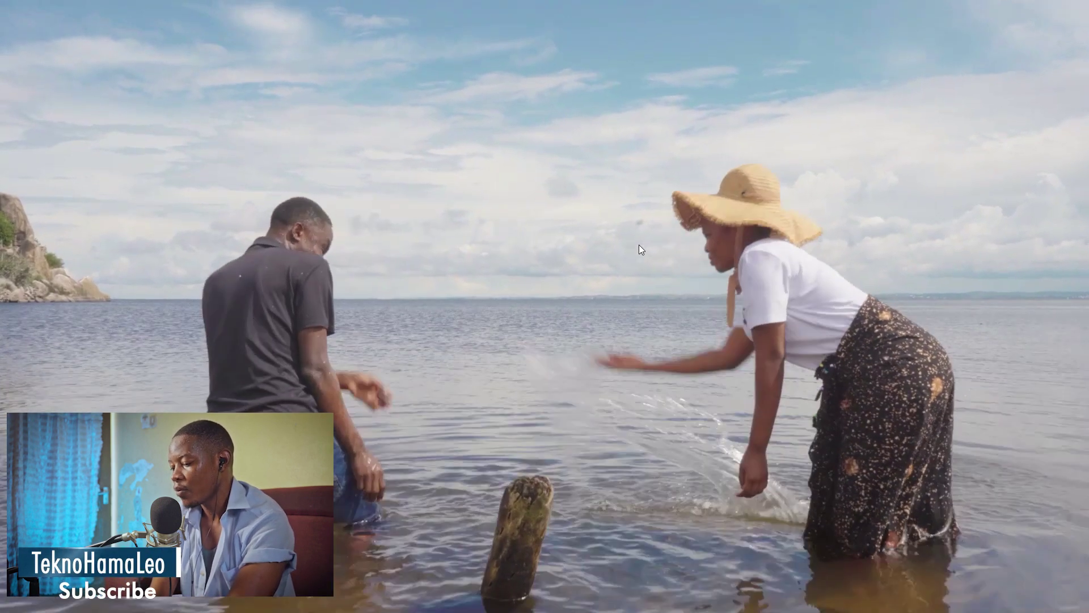
key(ctrl+grave)
click(625, 422)
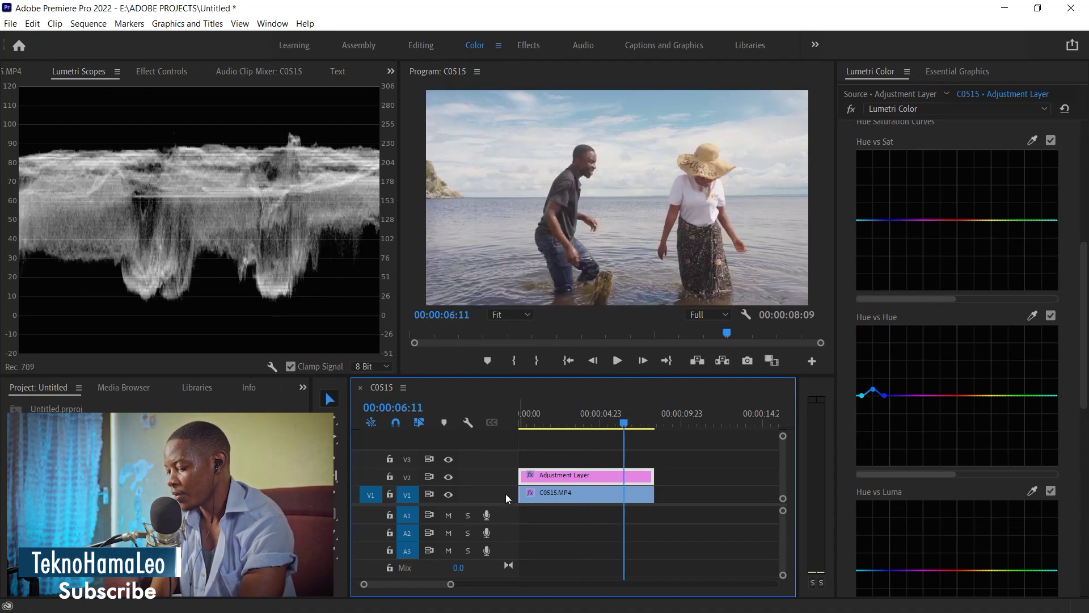
click(449, 478)
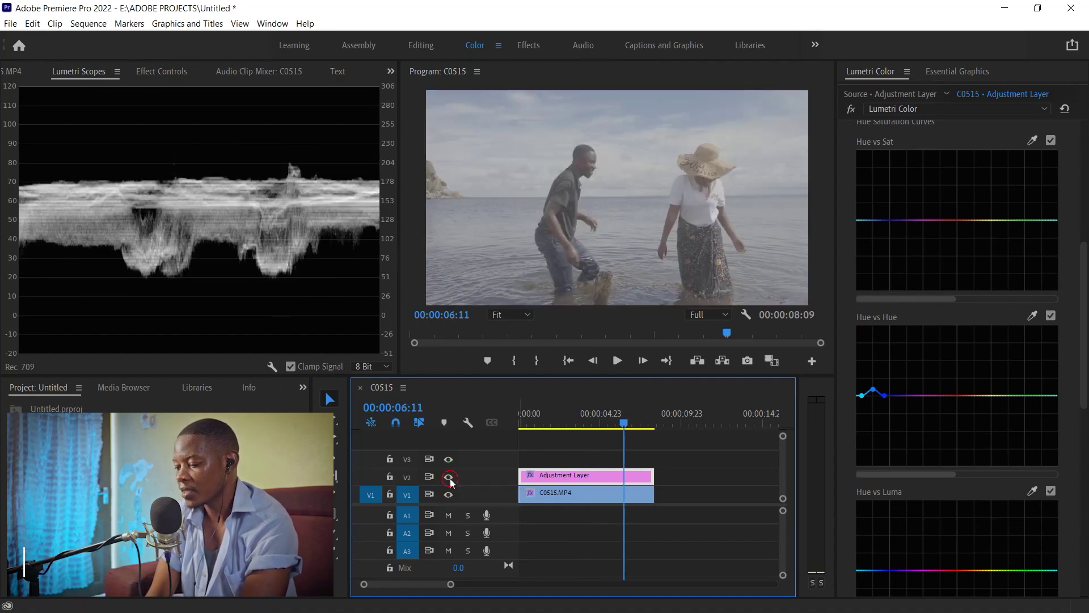
click(449, 477)
click(574, 407)
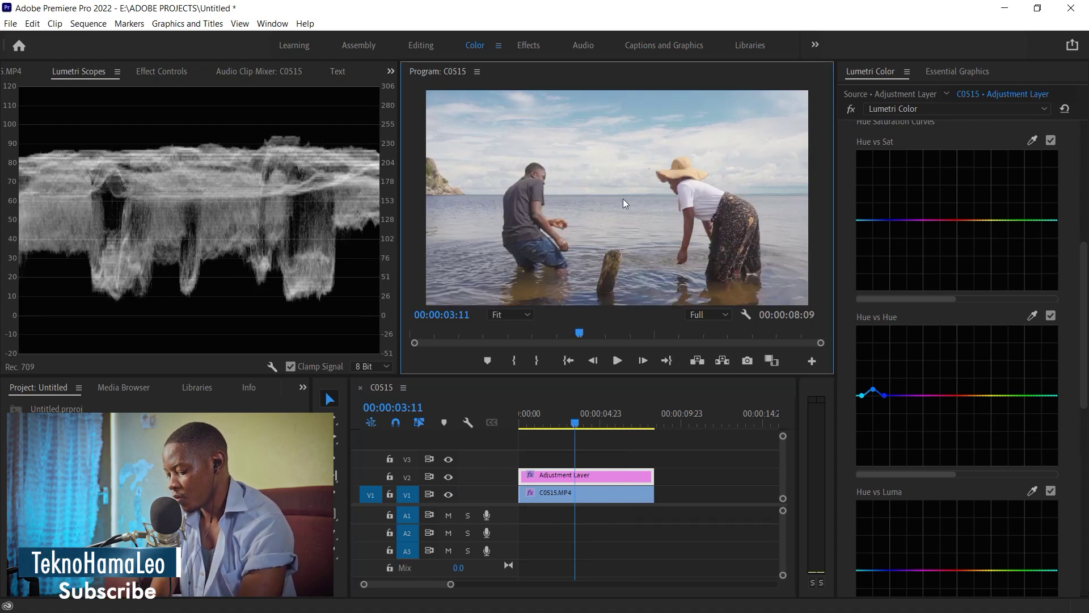
- Save the project and fold away the Curves settings
key(ctrl+s)
drag(1084, 289, 1084, 170)
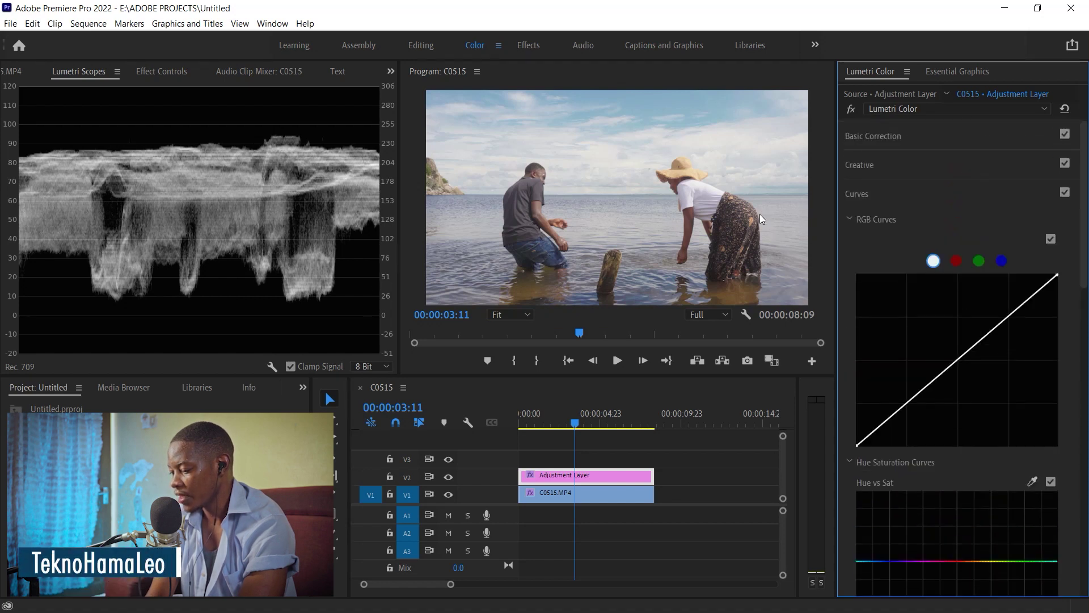
click(602, 413)
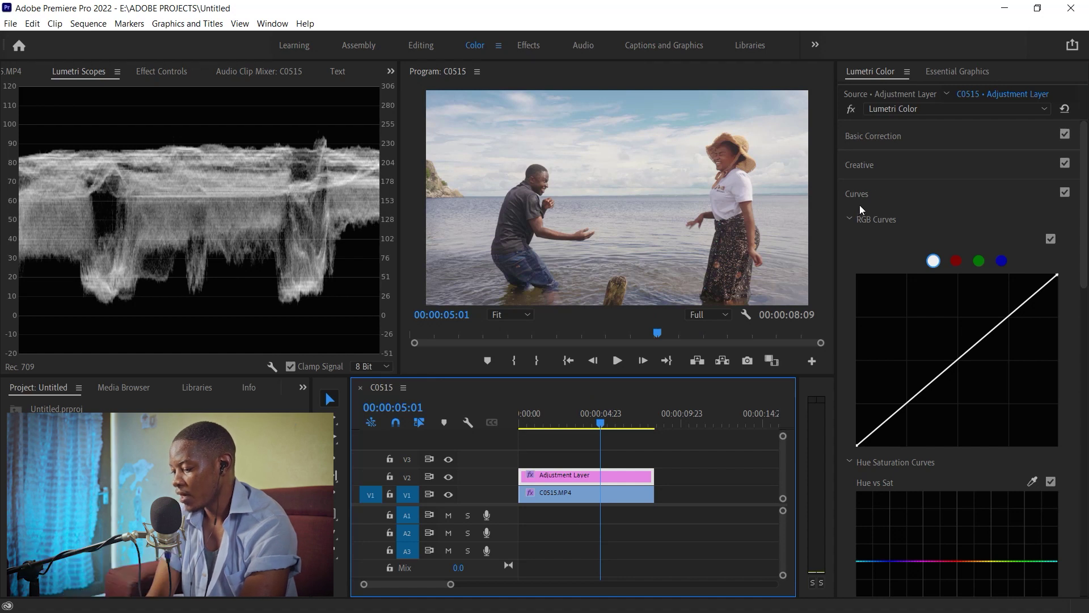
click(859, 206)
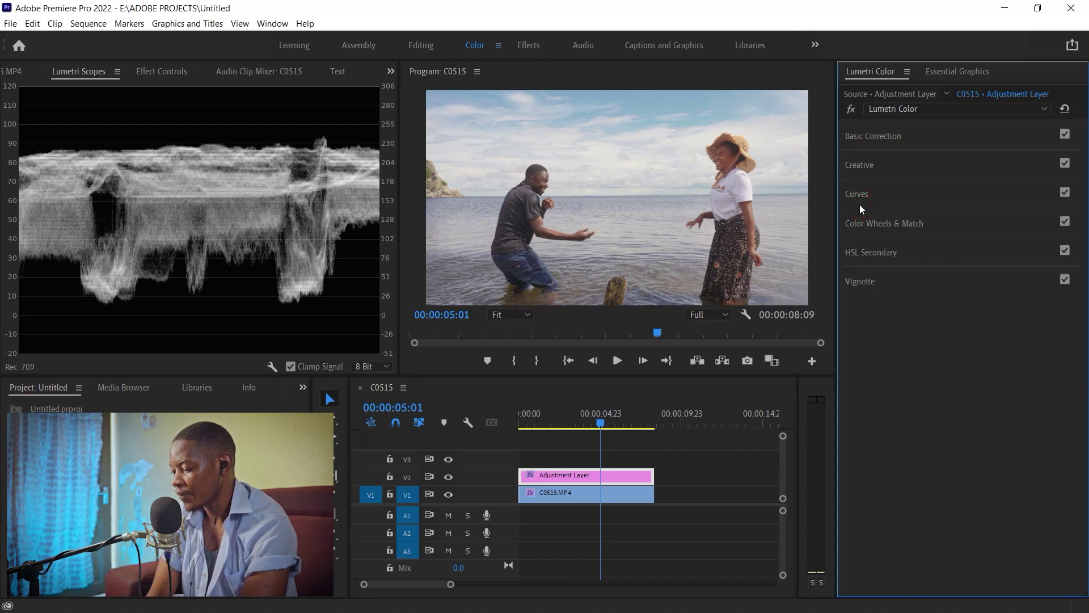
- Expand the HSL Secondary section of the adjustment layer's Lumetri Color settings
click(874, 253)
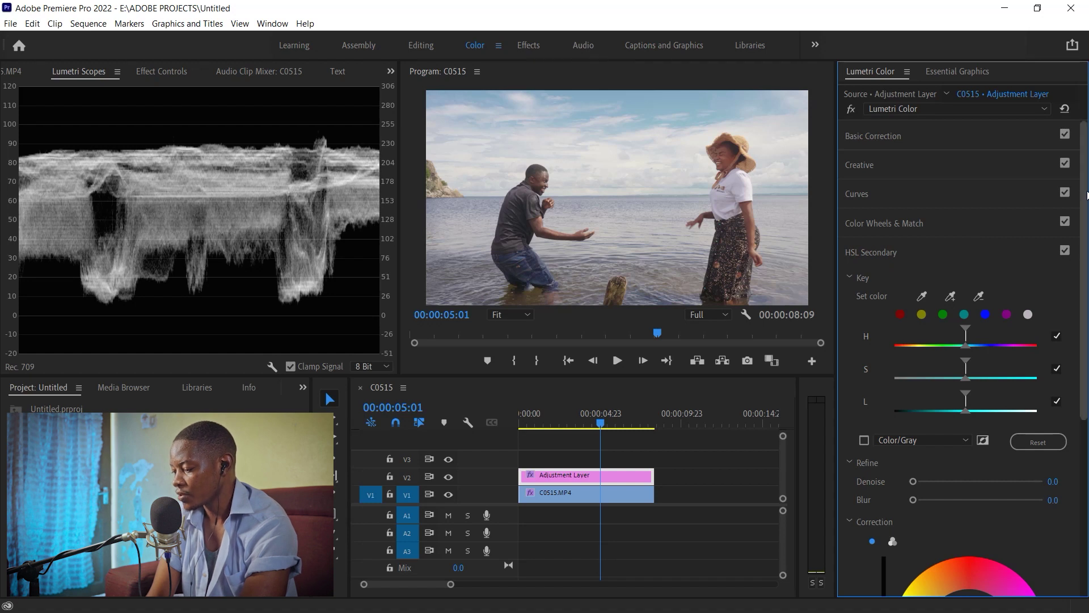
drag(1087, 193, 1088, 221)
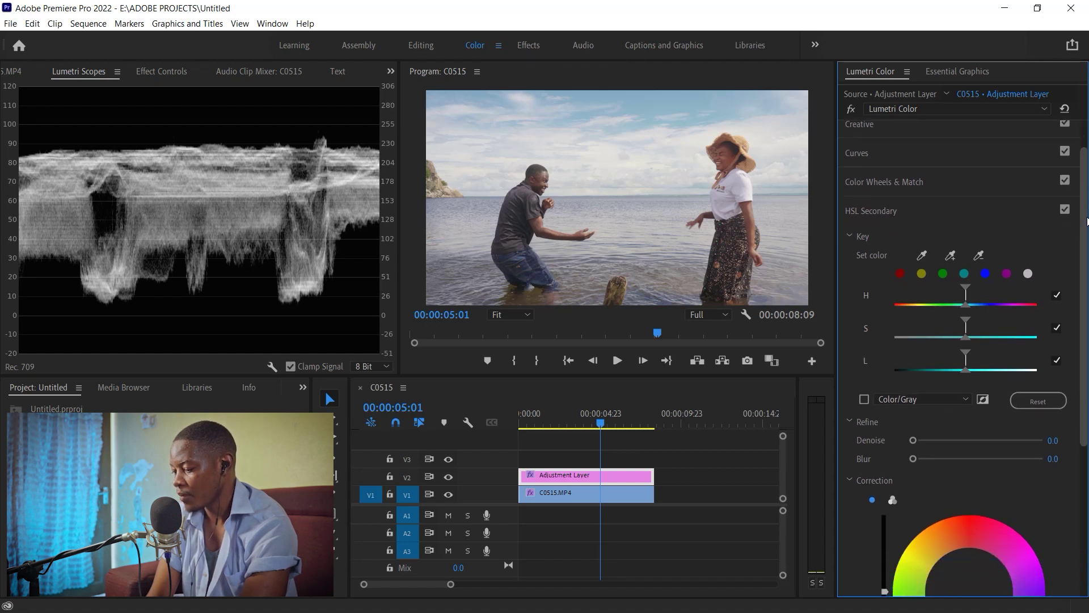
drag(1087, 221, 1088, 240)
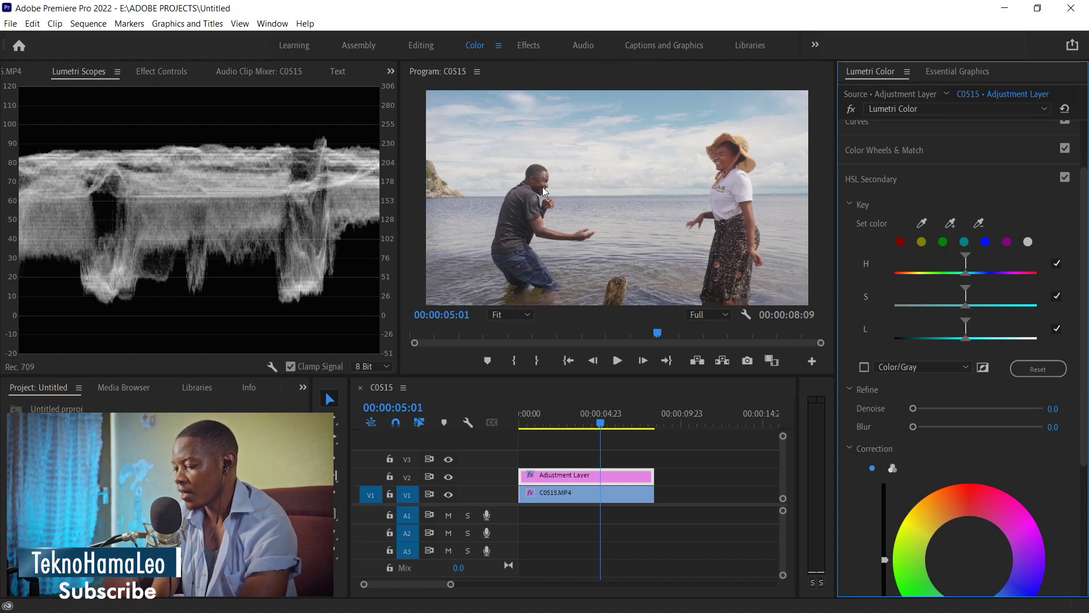
- Scrub the timeline to a frame showing both people
click(565, 414)
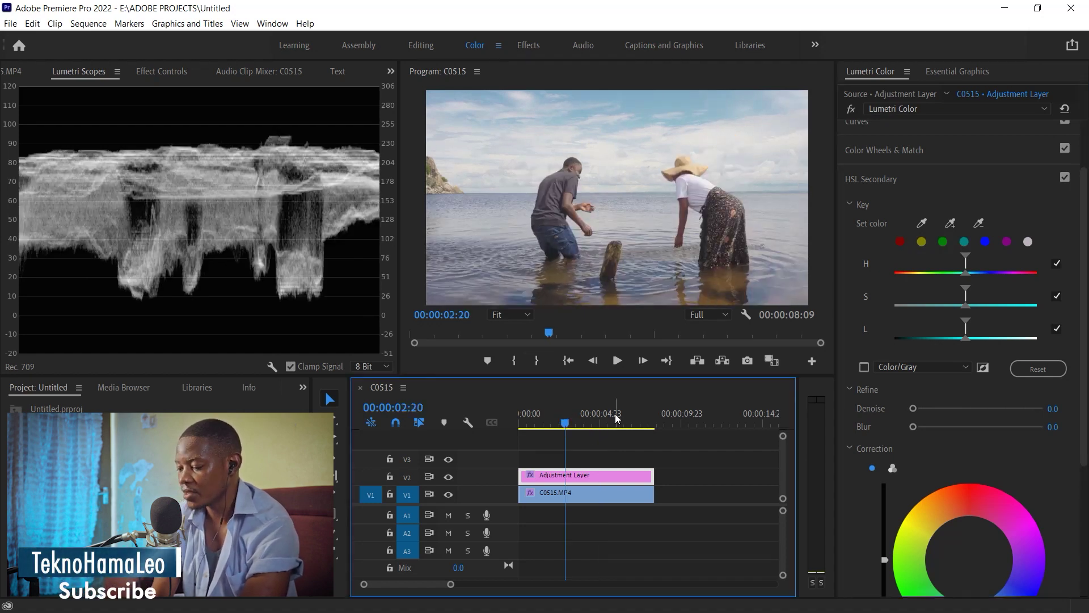
drag(594, 411, 618, 414)
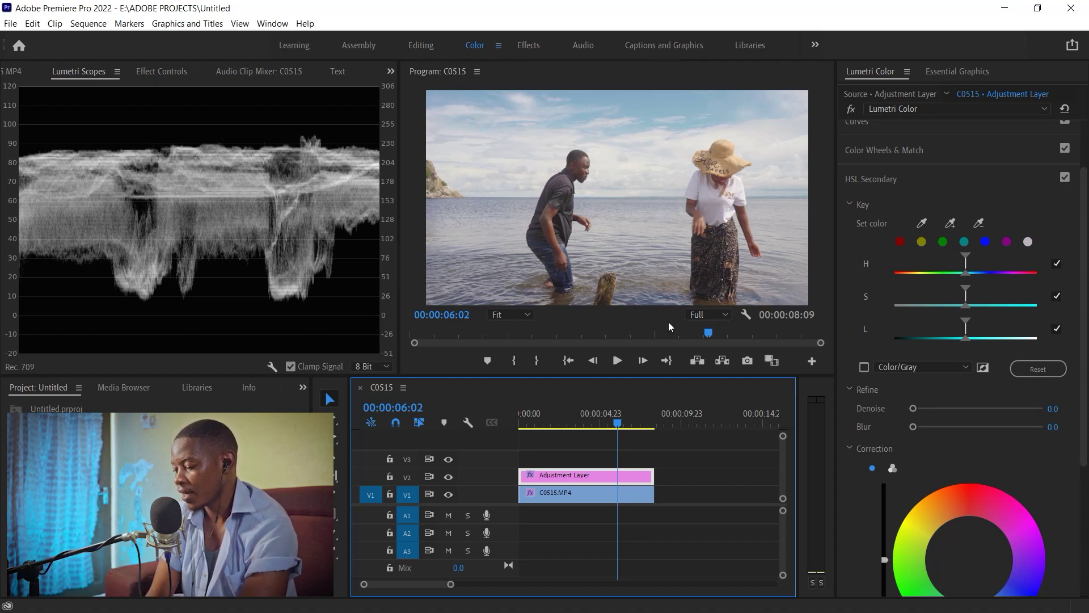
click(572, 410)
click(612, 409)
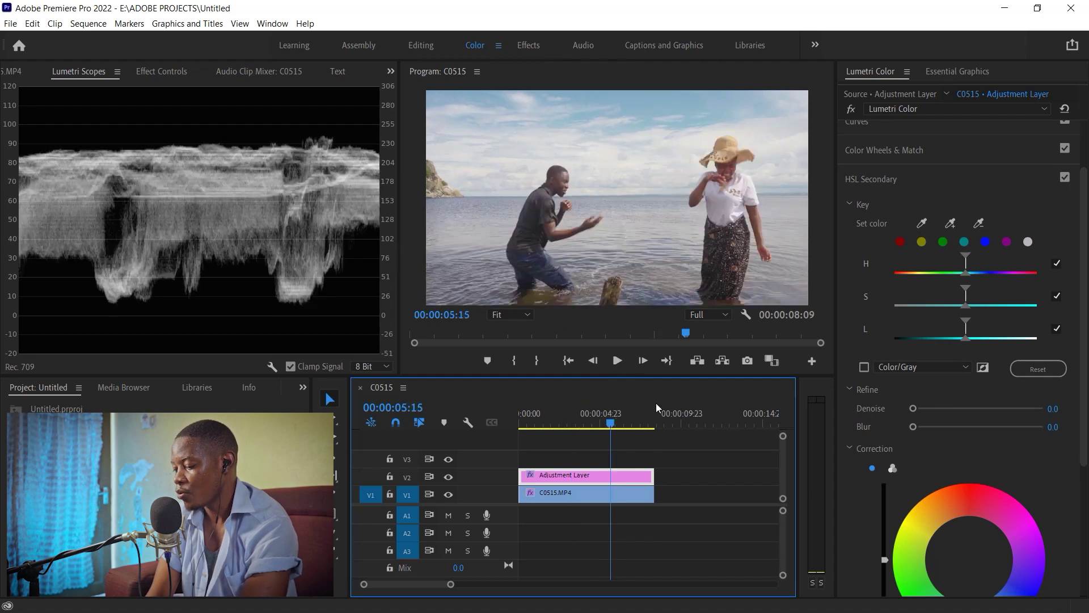
- Key skin tones from the red preset with Color/Gray preview, narrowing hue, saturation and lightness ranges
click(901, 243)
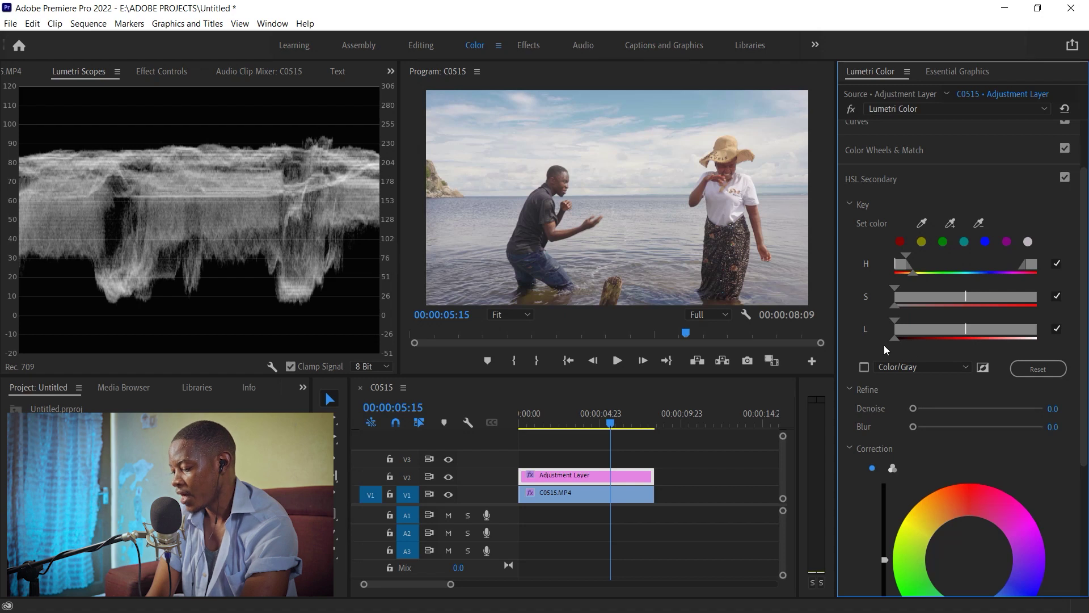
click(863, 368)
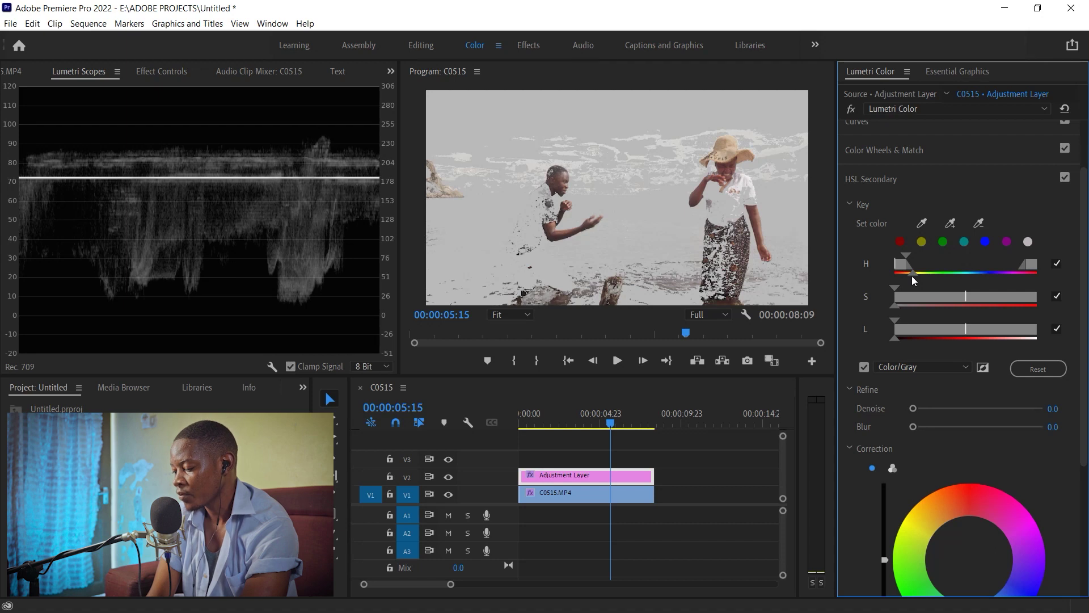
drag(913, 275, 898, 275)
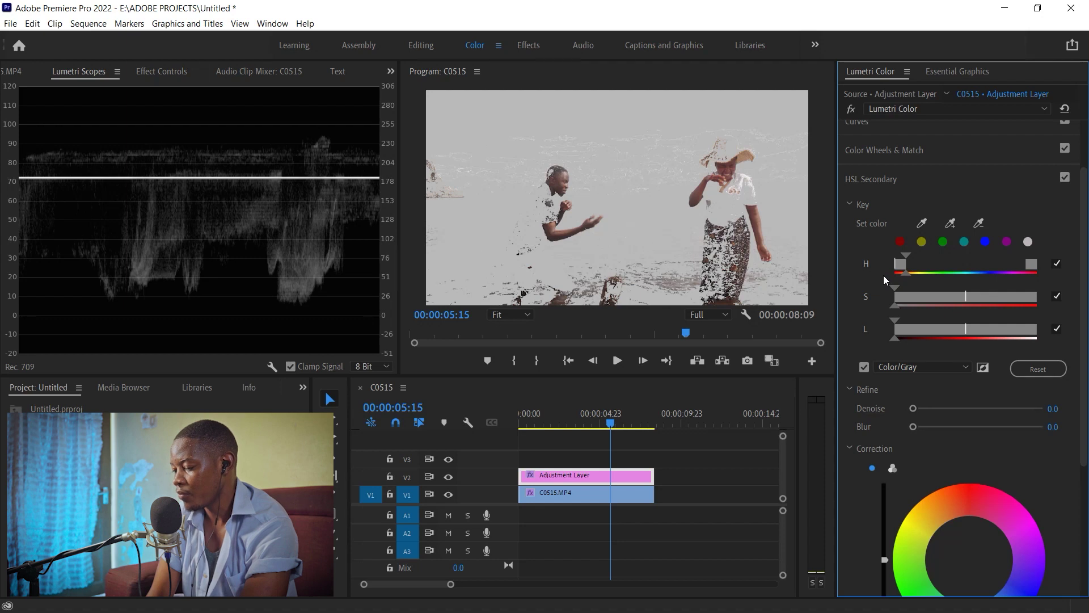
drag(935, 297, 952, 295)
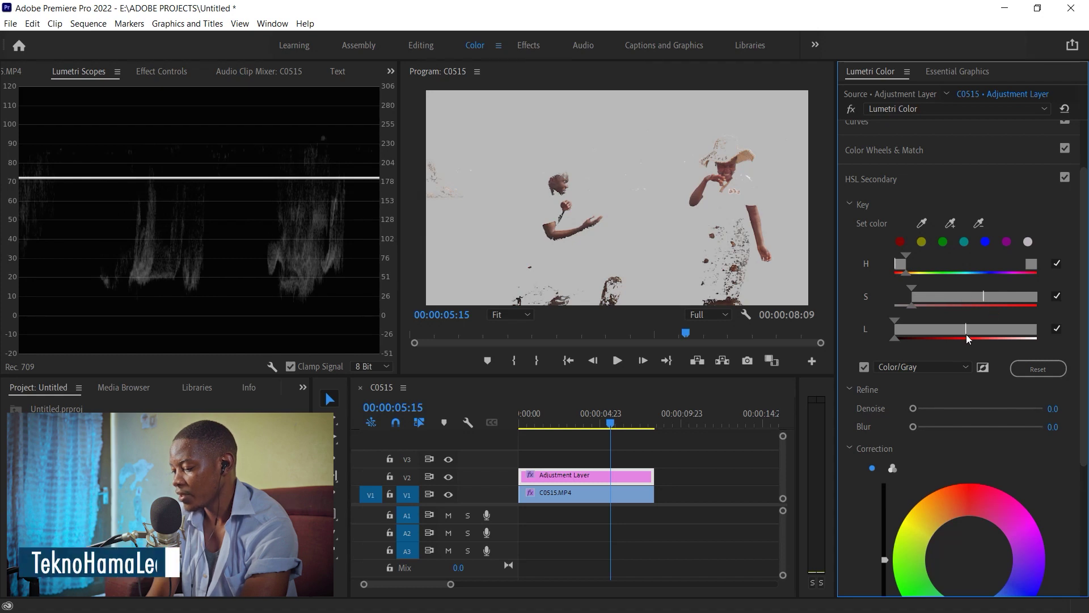
mouse_move(916, 326)
mouse_down()
mouse_move(932, 332)
mouse_move(919, 332)
mouse_up()
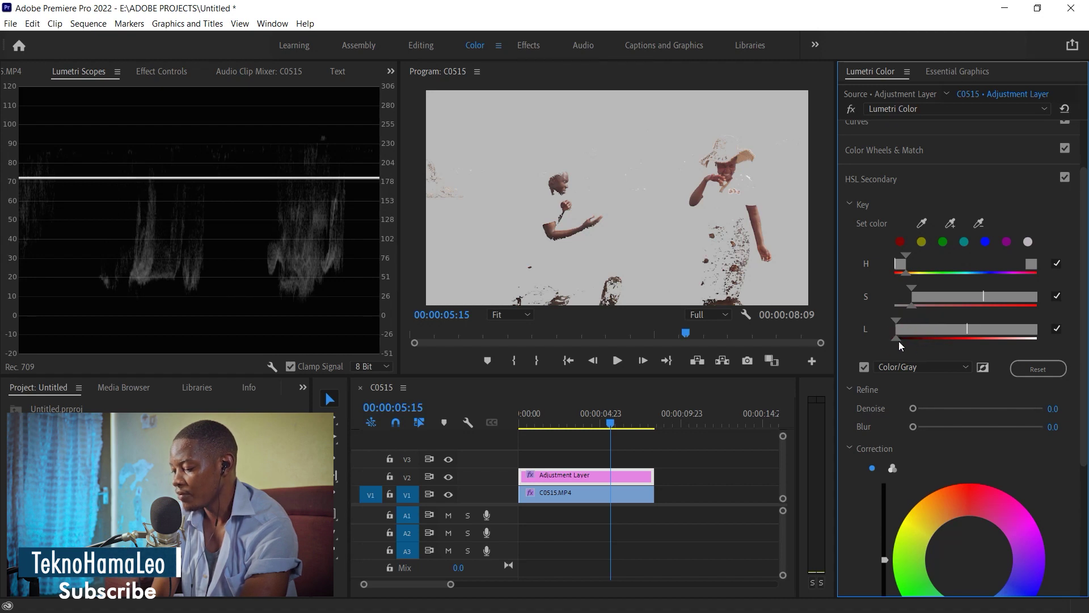
drag(900, 321, 904, 321)
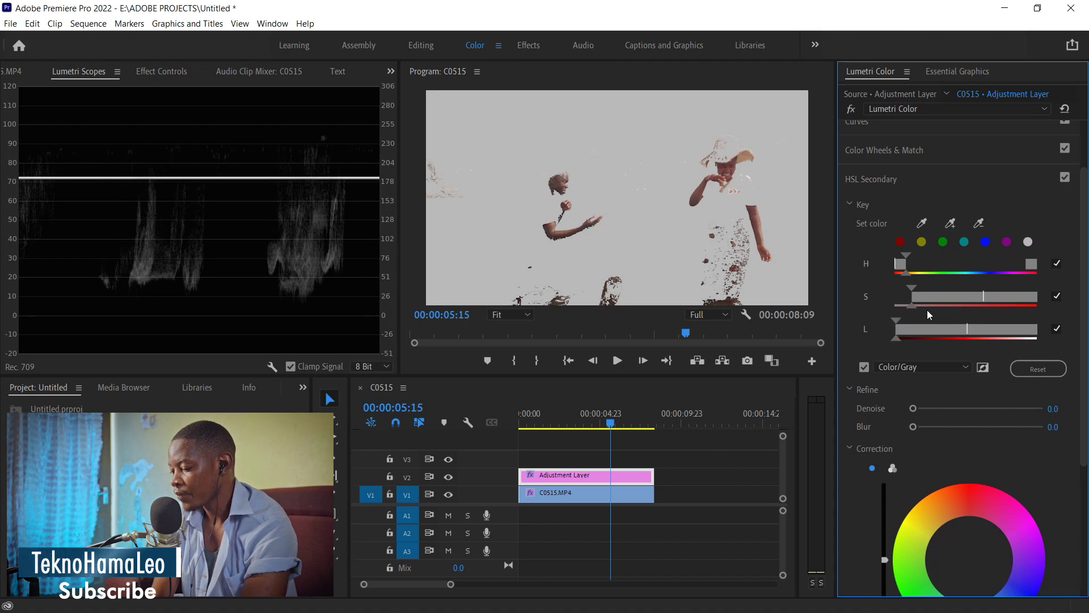
- Play and scrub the clip to check the key, then raise Refine Blur to 7.7
key(space)
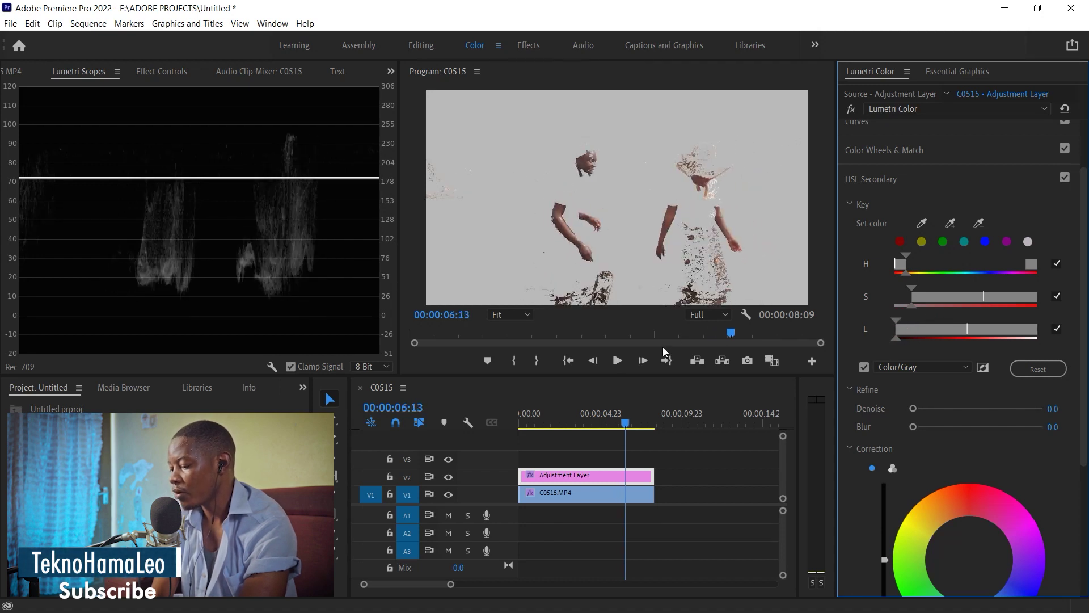
mouse_move(579, 414)
mouse_down()
mouse_move(537, 414)
mouse_move(642, 415)
mouse_up()
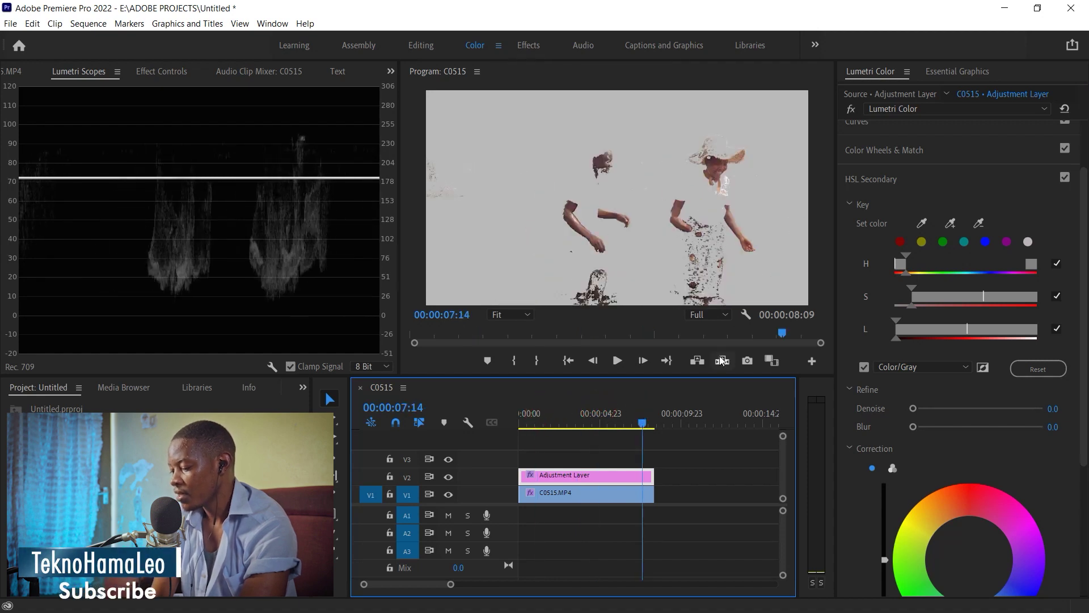
drag(914, 427, 945, 430)
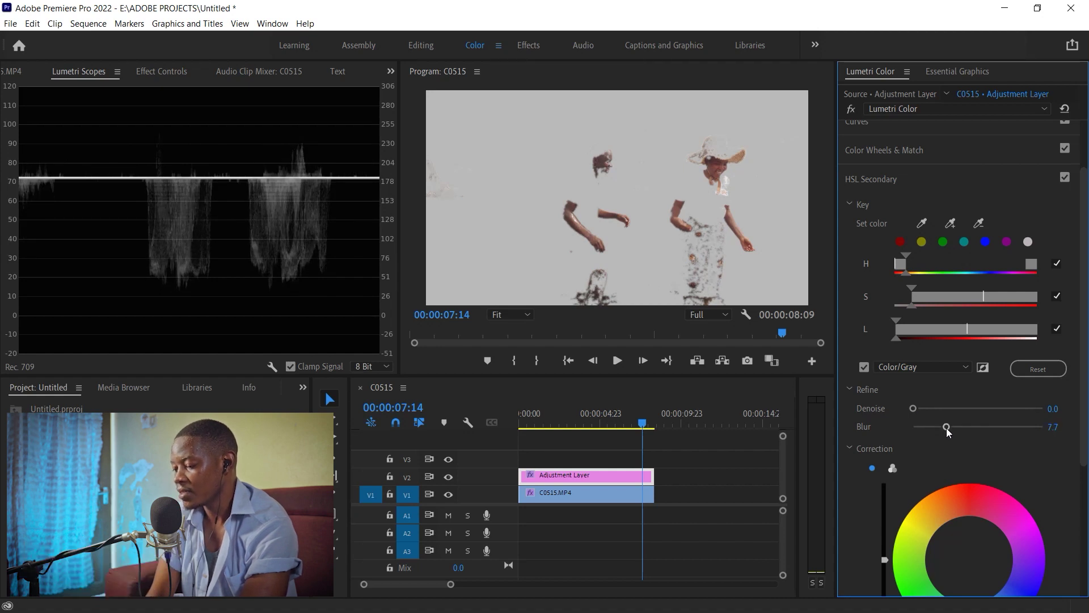
- Set Refine Denoise to 9.2 and switch off the mask and Color/Gray previews
mouse_move(914, 408)
mouse_down()
mouse_move(928, 409)
mouse_move(923, 418)
mouse_up()
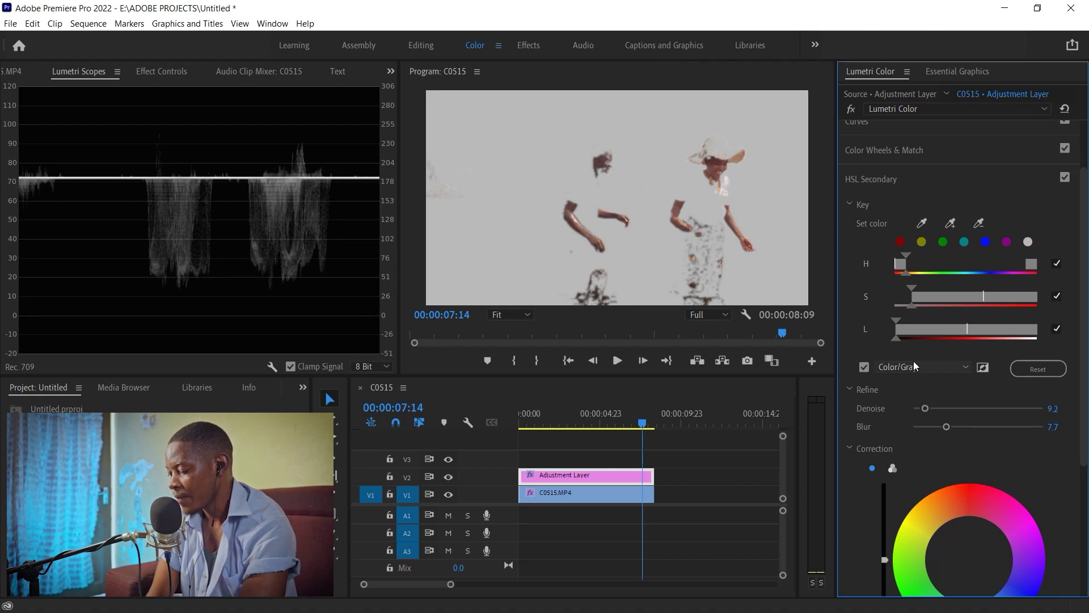
click(982, 367)
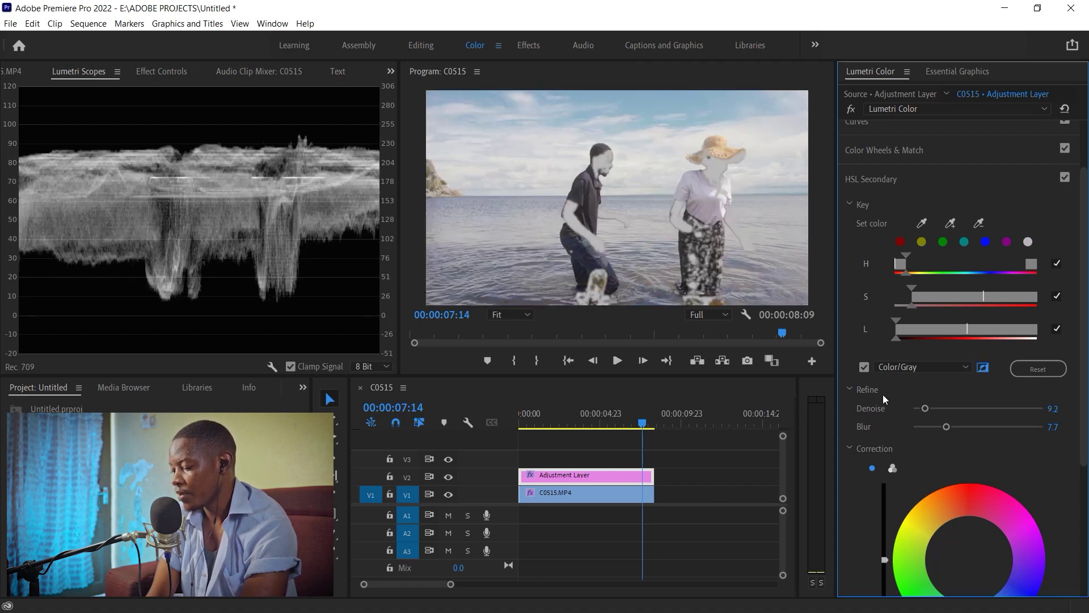
click(864, 367)
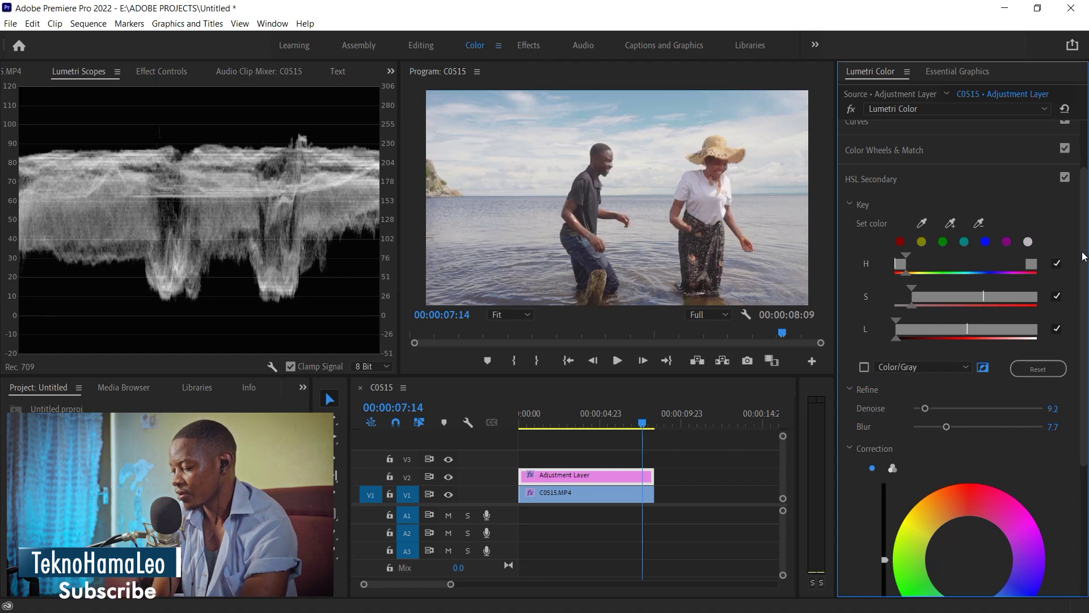
scroll(1082, 257, down, 5)
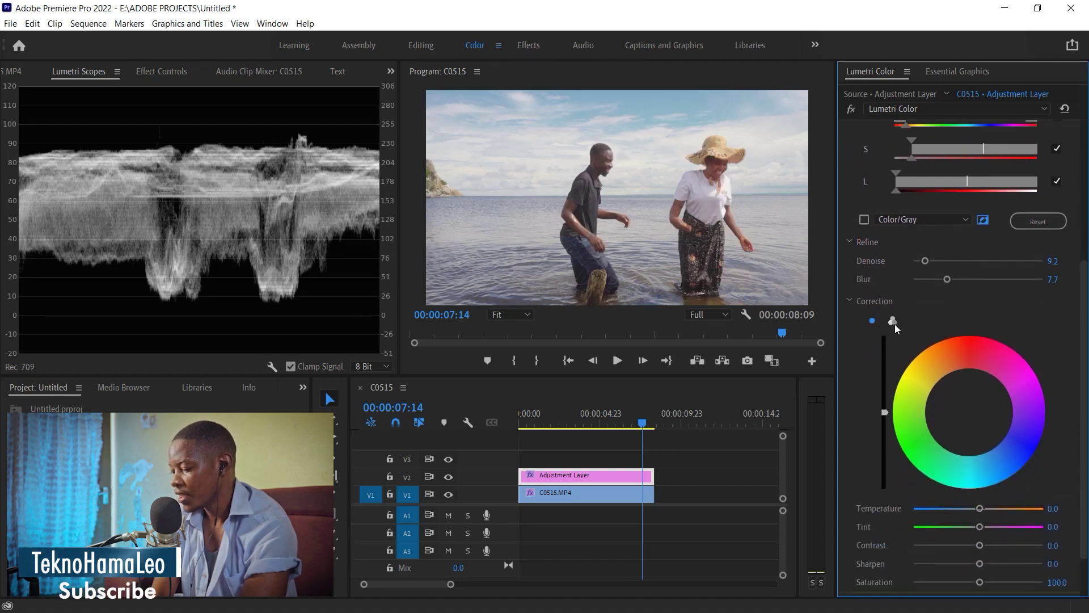
click(893, 321)
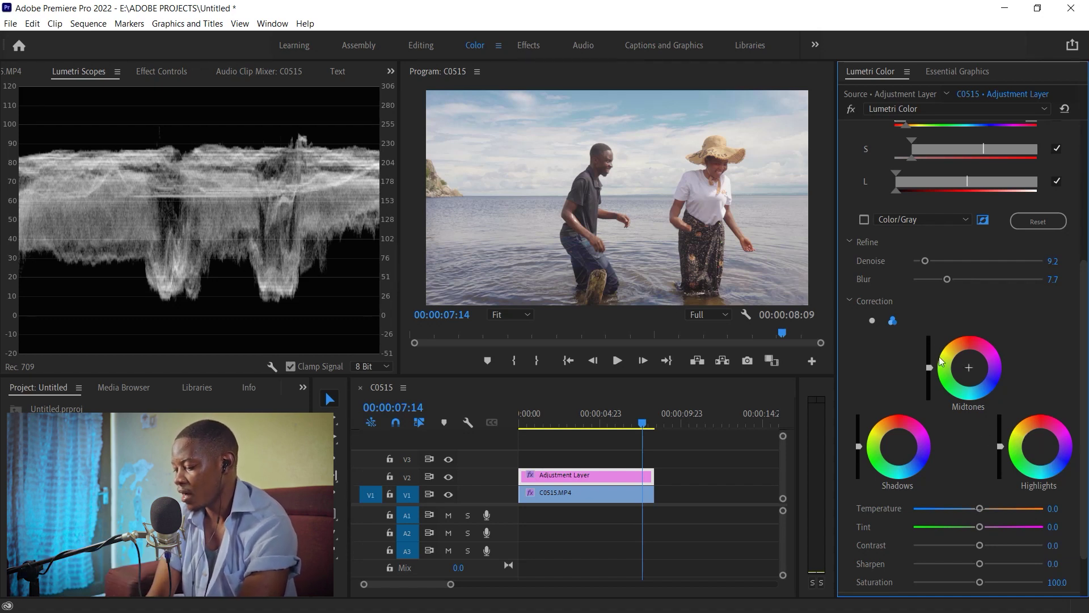
click(873, 321)
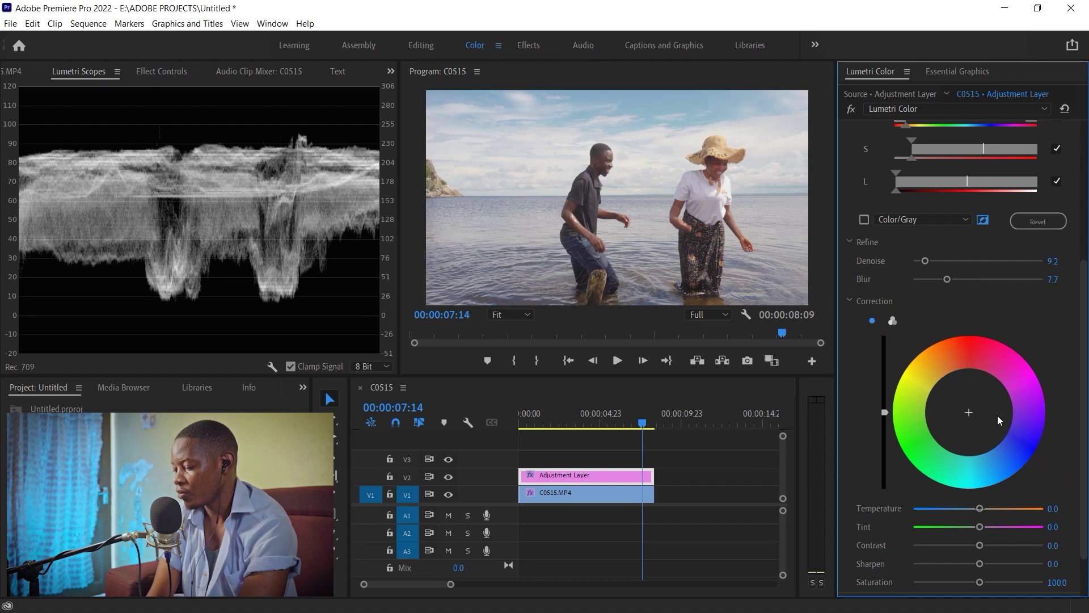
click(980, 440)
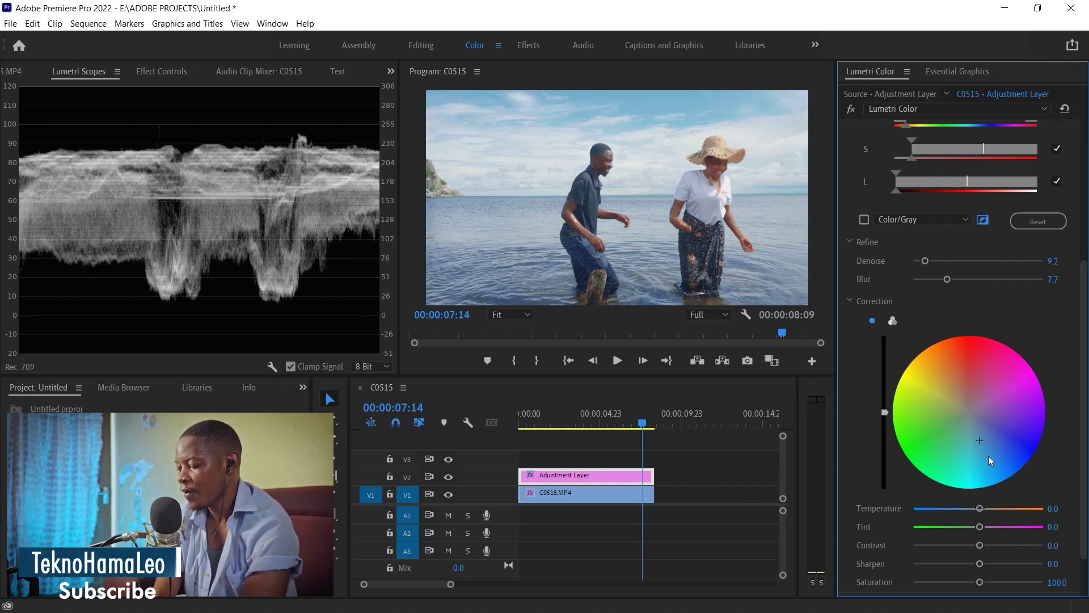
click(989, 455)
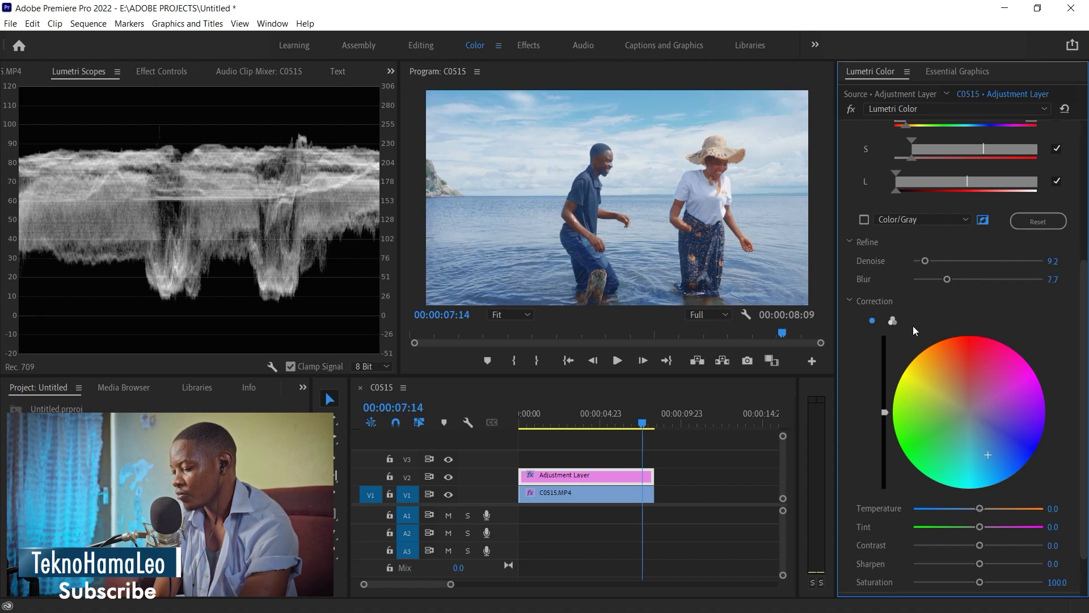
double_click(987, 456)
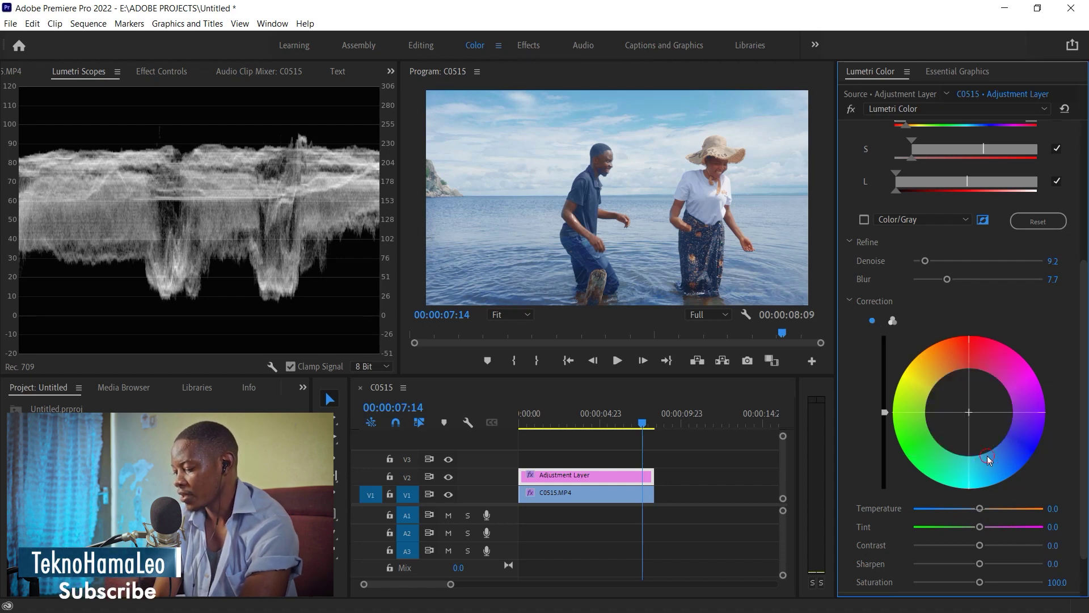
- Switch skin correction to three-way wheels, reset the Highlights tint, and move to 00:00:02:19
click(892, 320)
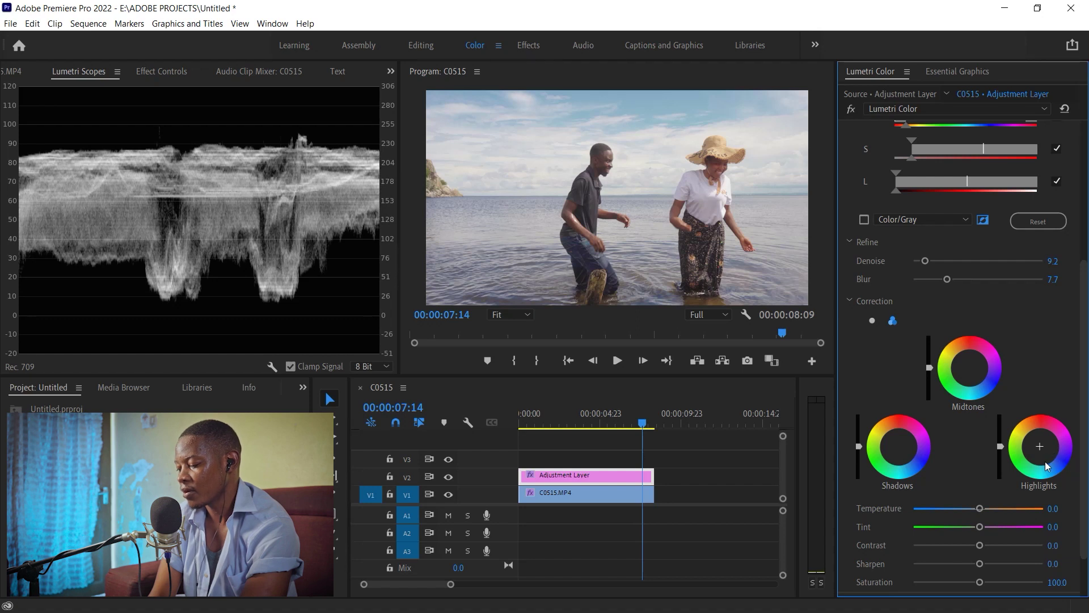
drag(1046, 462, 1047, 458)
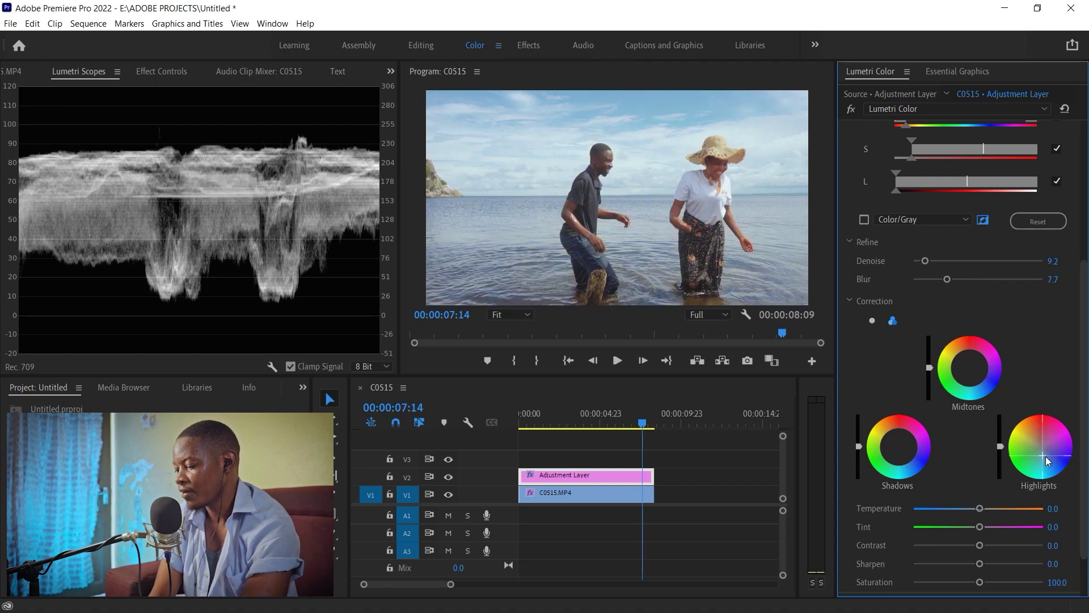
double_click(1048, 461)
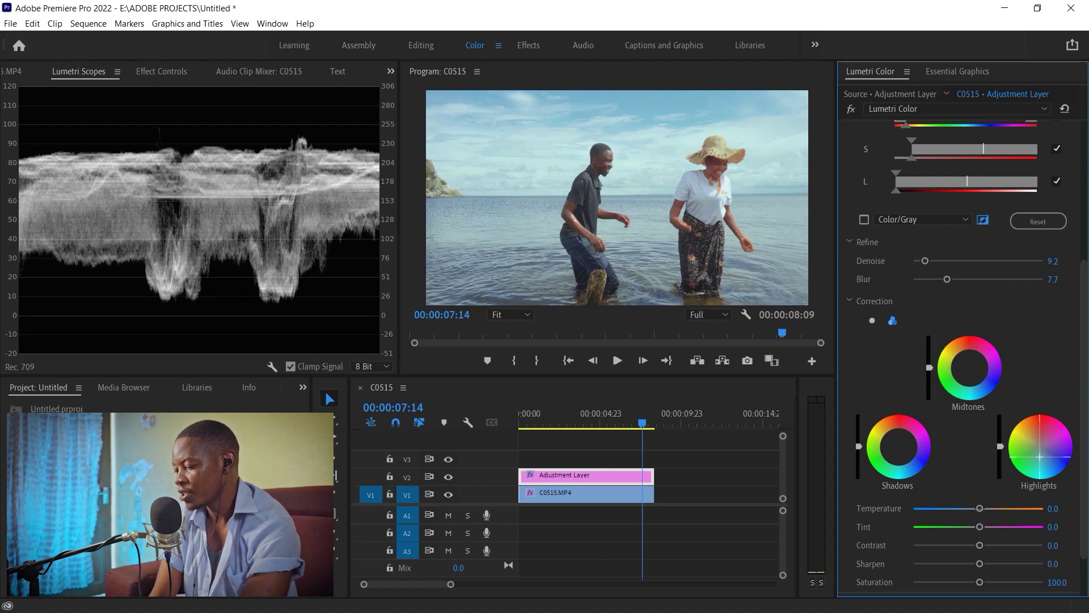
click(565, 413)
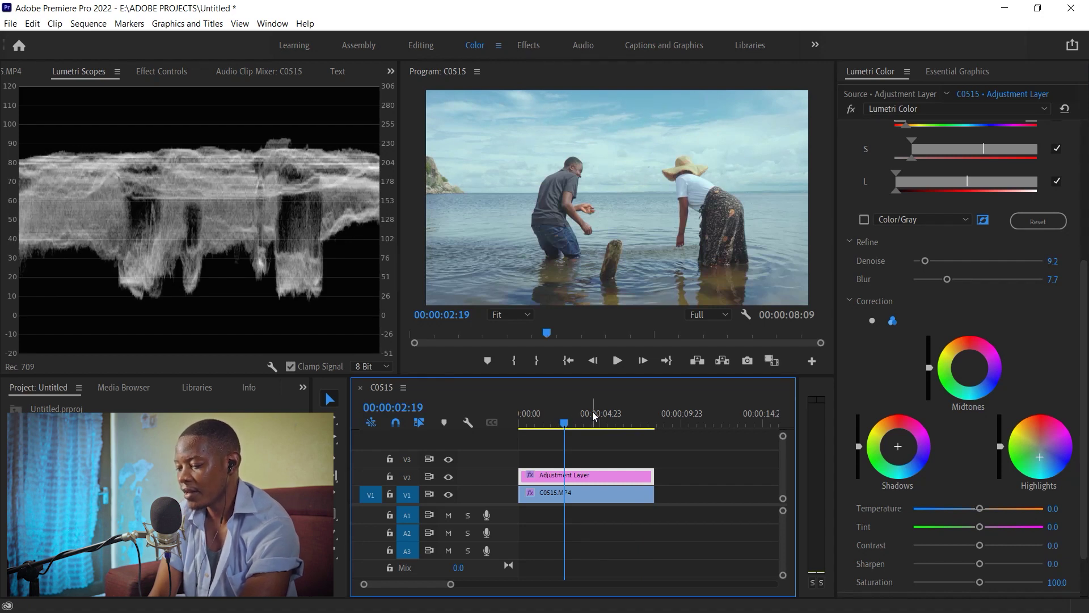
- Play and stop the clip, then toggle the V2 Adjustment Layer off and on to compare
key(space)
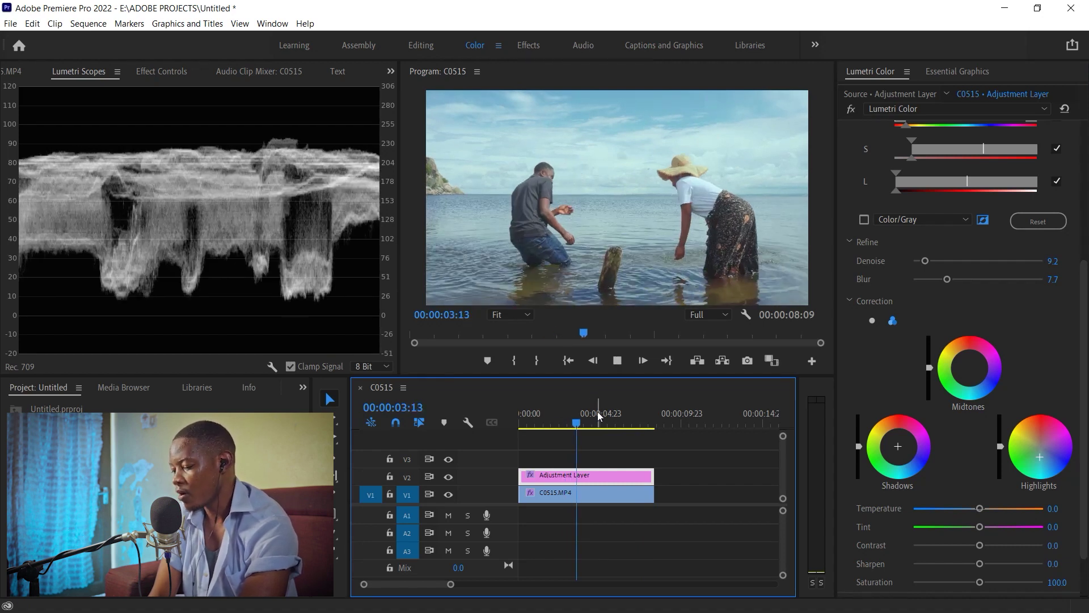
key(space)
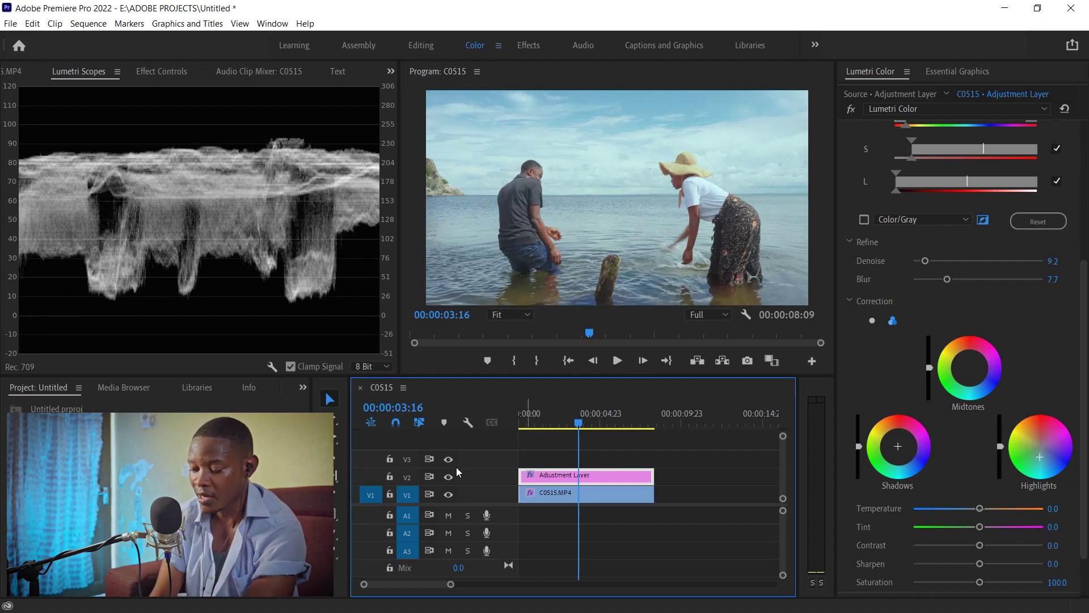
click(449, 478)
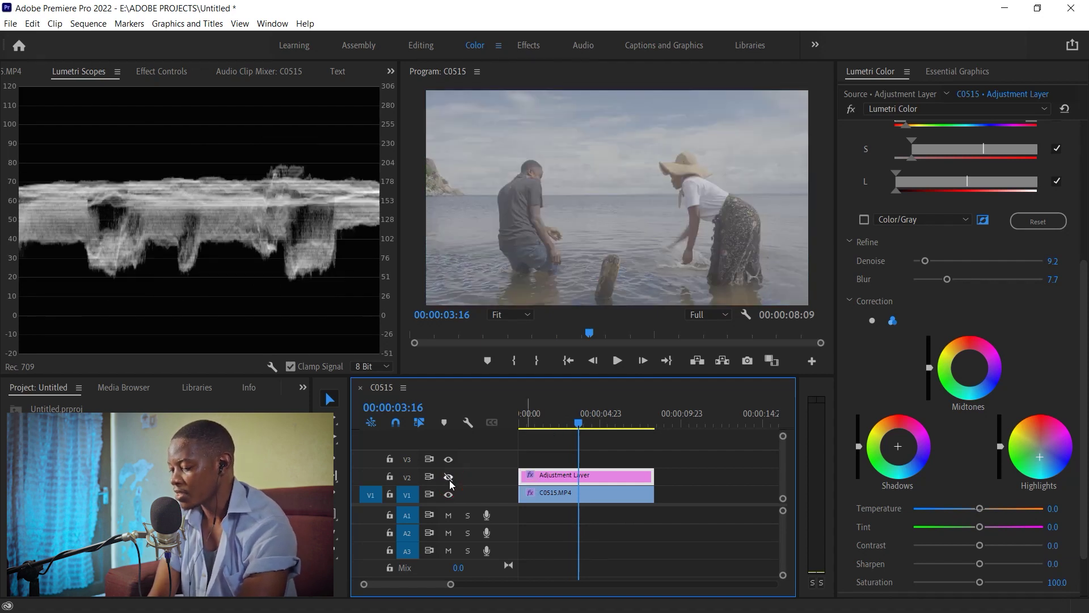
click(448, 478)
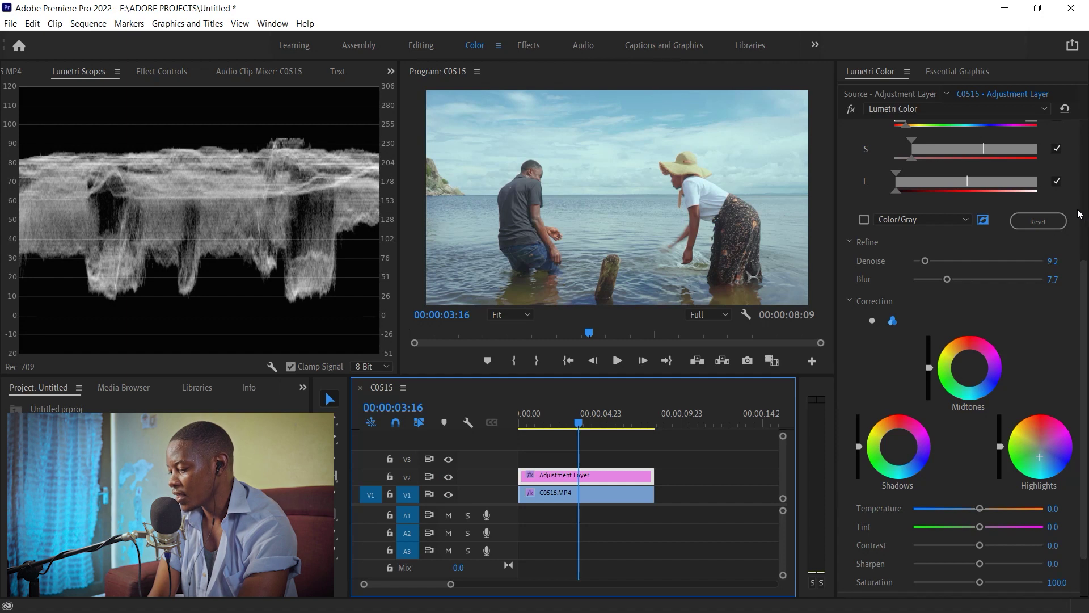
- Turn off the HSL Secondary correction to compare the grade without it
scroll(1075, 184, up, 1)
scroll(1073, 187, up, 3)
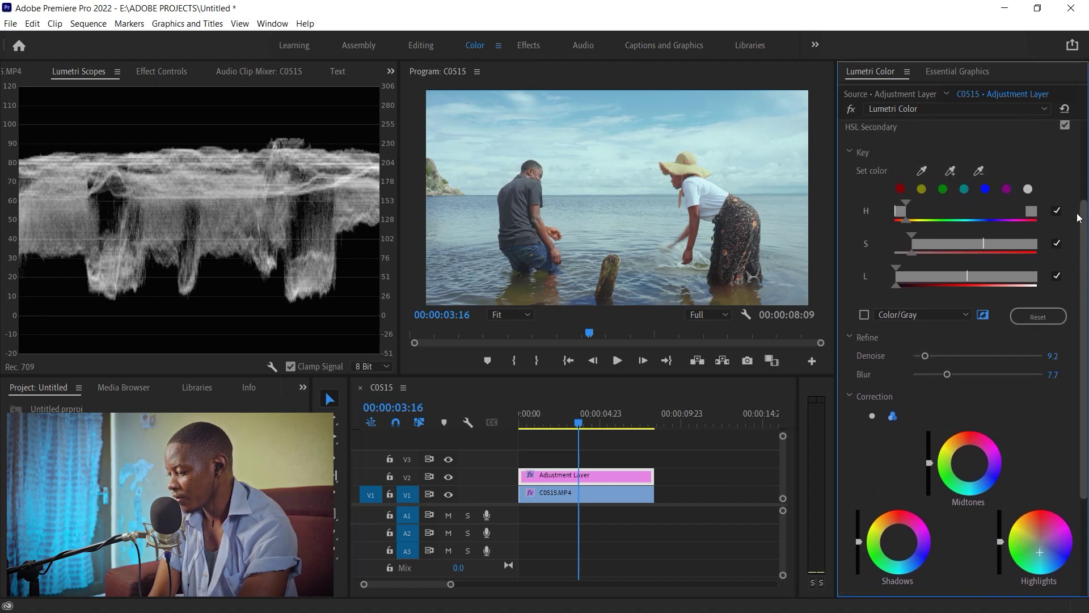
scroll(1071, 189, up, 2)
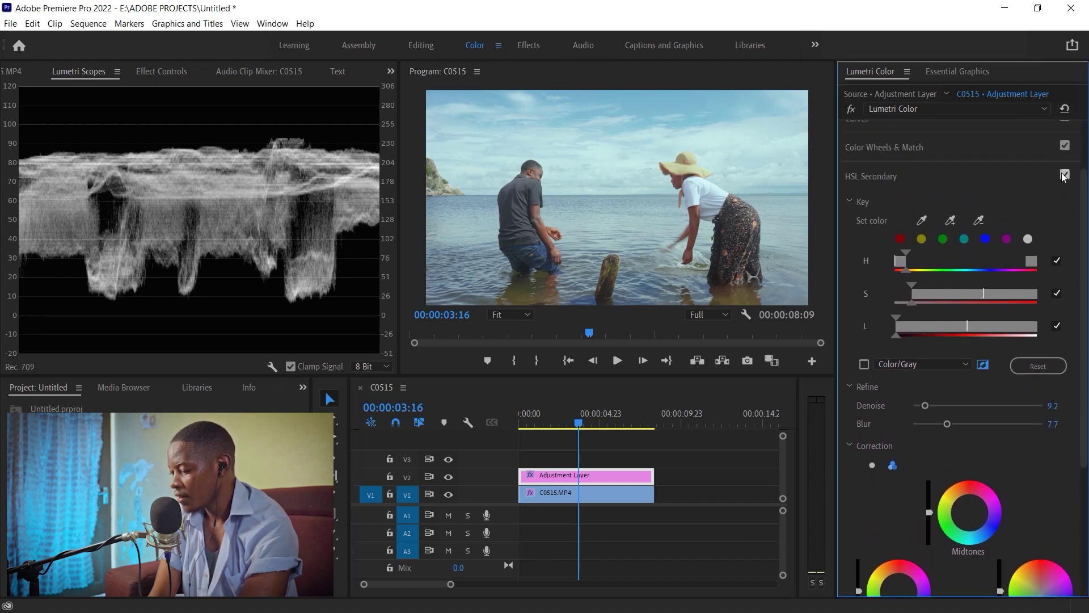
click(1064, 176)
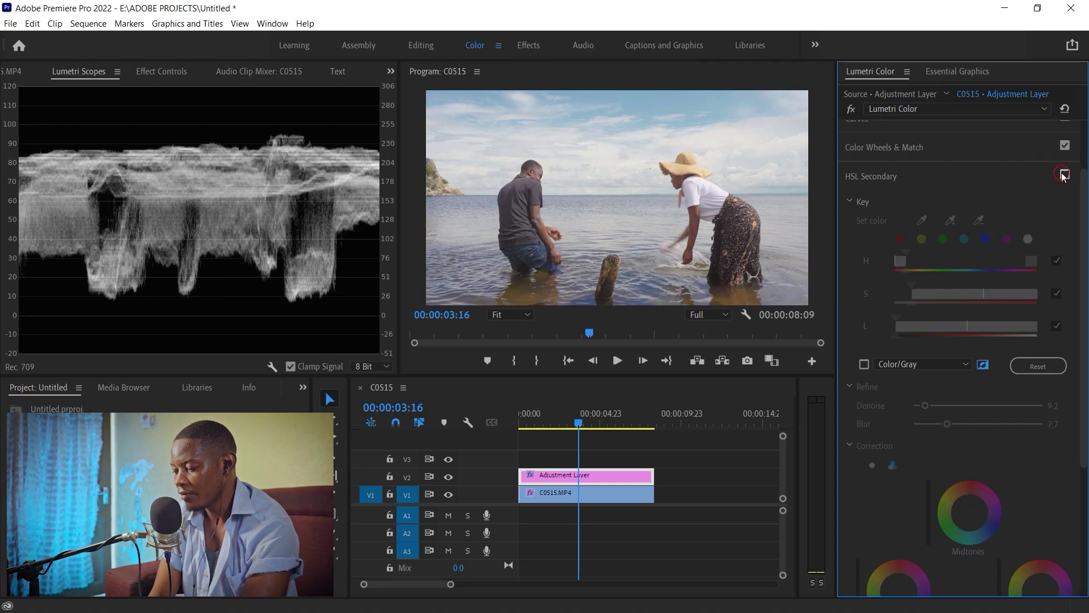
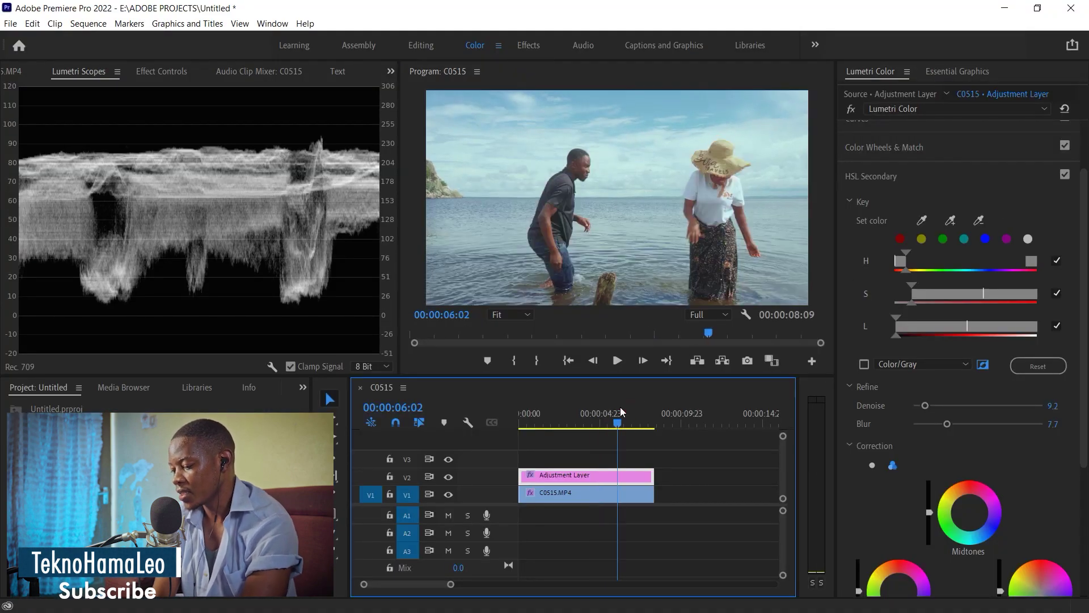
- Return to about two seconds into the clip and play the graded footage
click(563, 417)
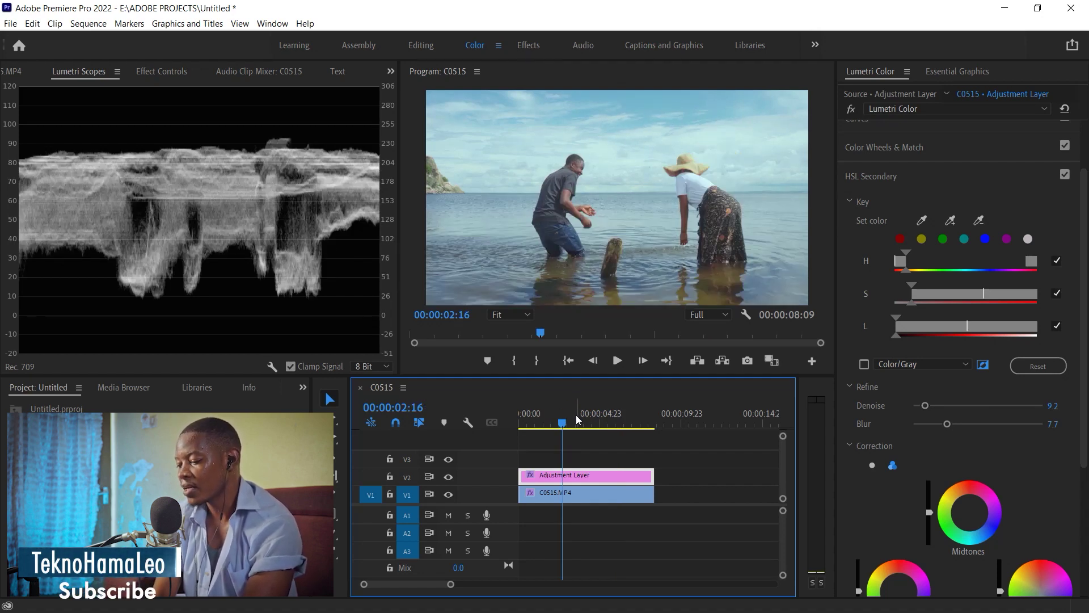
drag(1084, 211, 1084, 401)
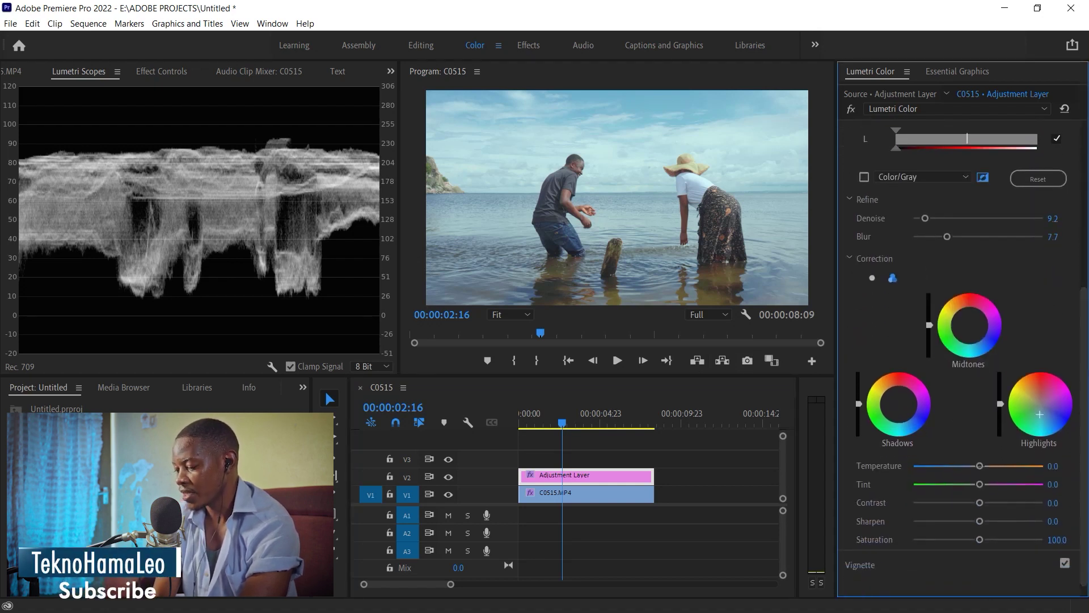
key(space)
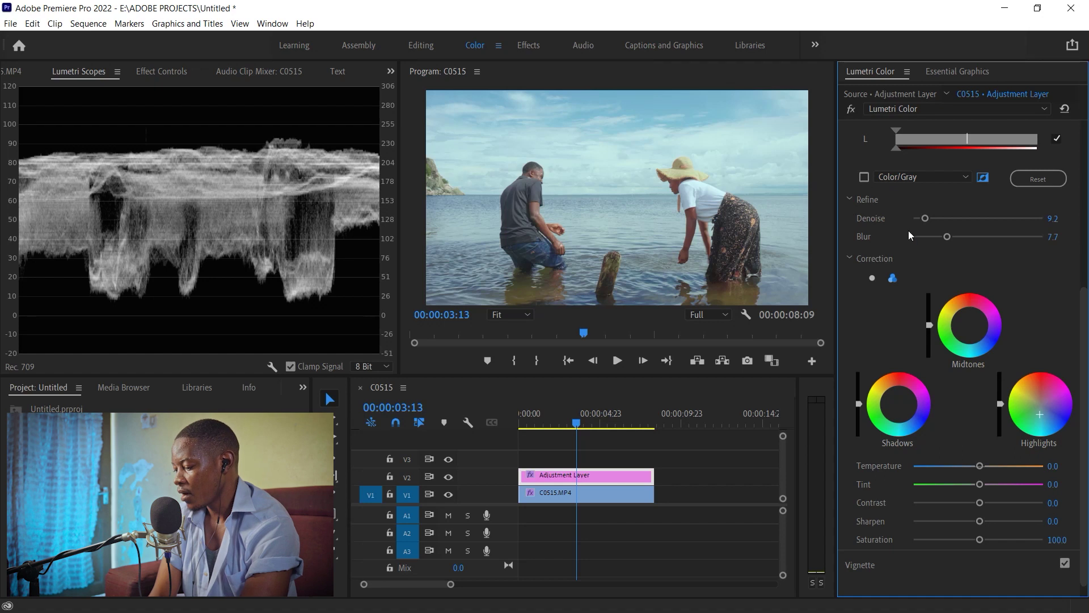
- Switch to the single colour wheel, try yellow-green, blue and warm tints, then reset to neutral
click(871, 278)
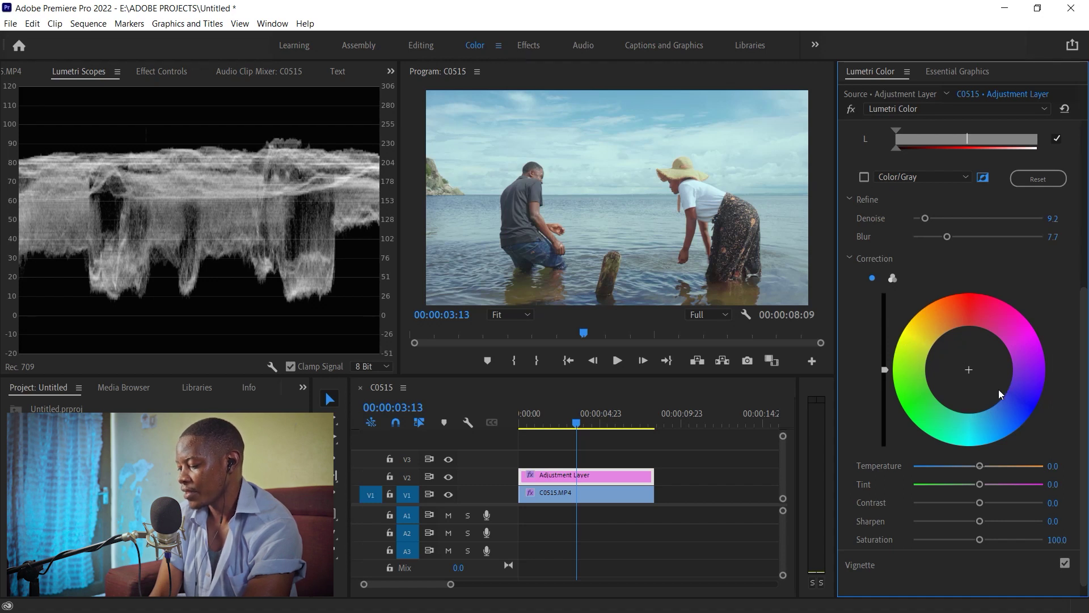
click(928, 328)
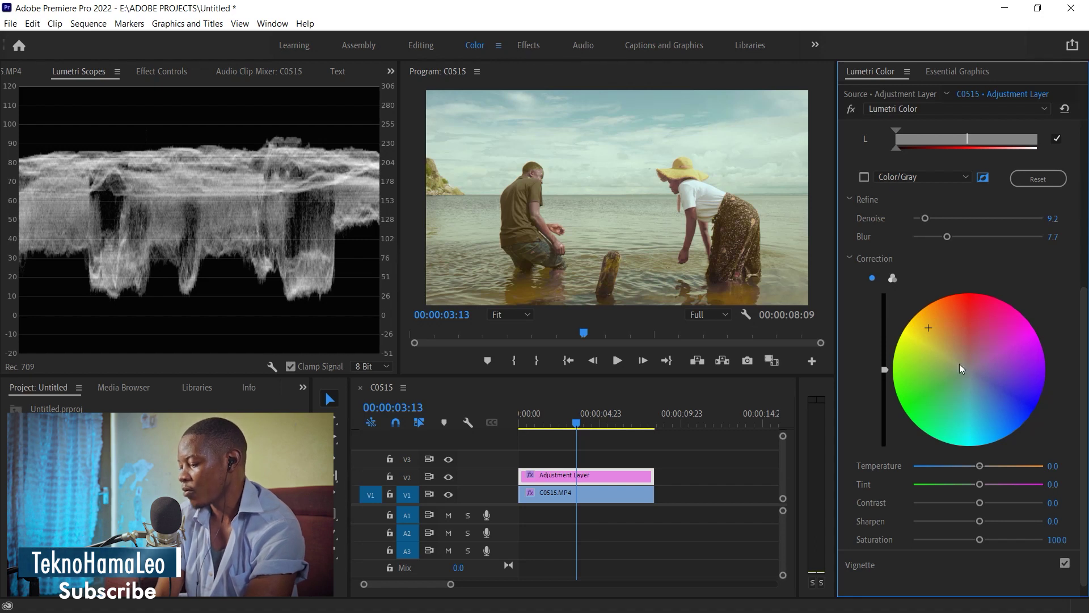
click(1004, 397)
drag(1004, 397, 955, 321)
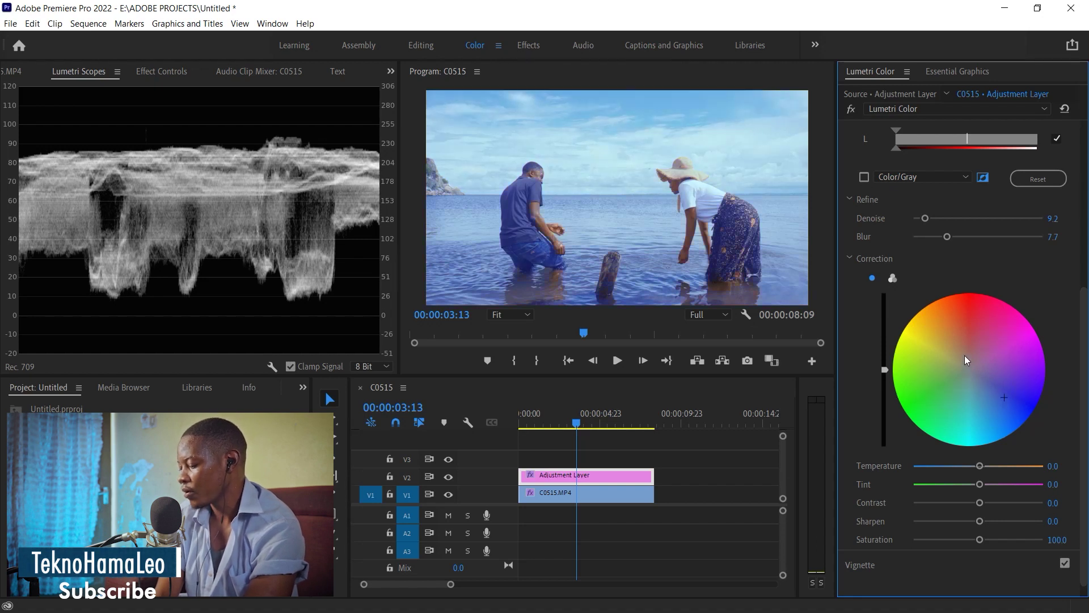
click(975, 406)
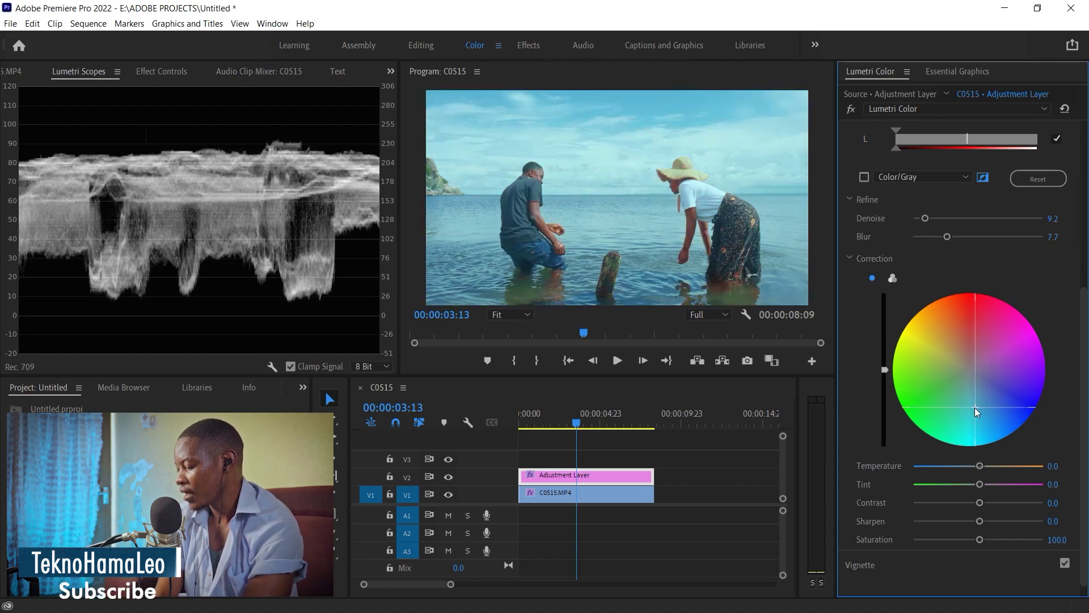
double_click(974, 407)
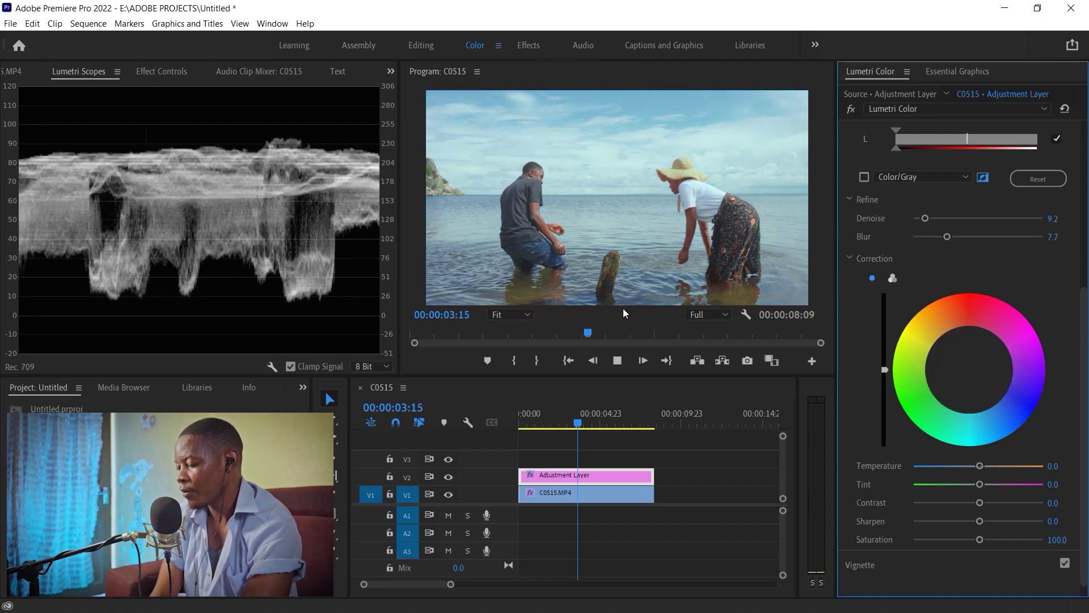
- Play the clip, jump to 05:16, then scrub back to about three seconds
key(space)
key(space)
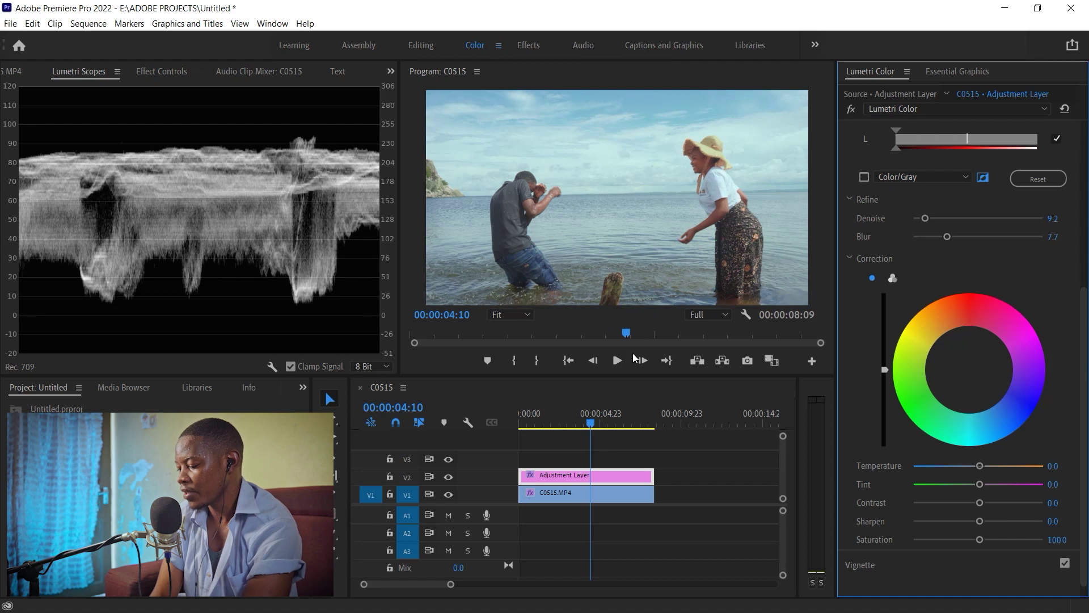
click(612, 416)
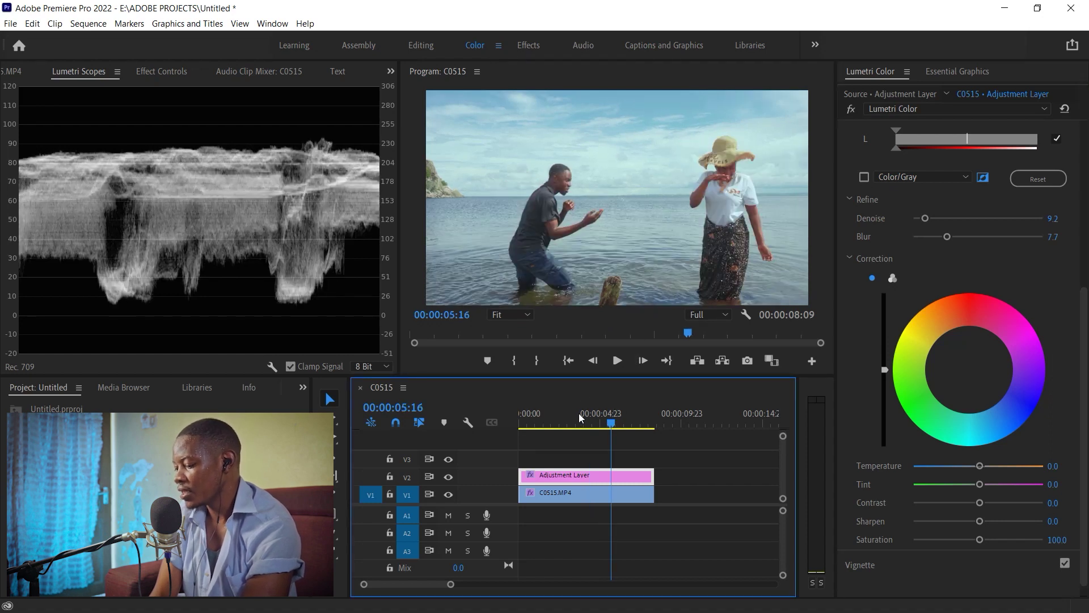
drag(612, 414, 568, 415)
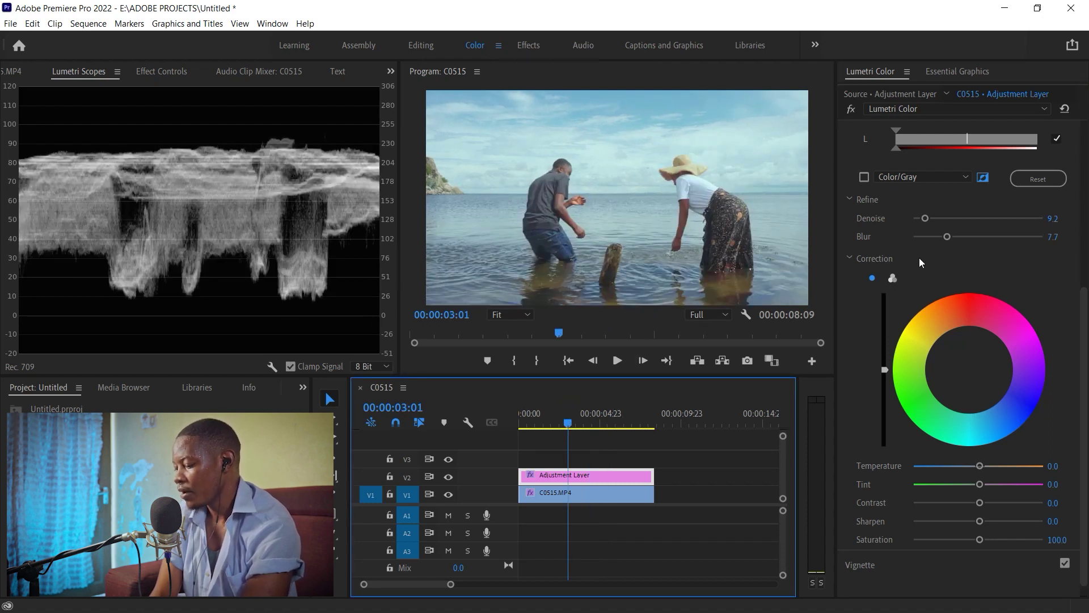
- Return to Shadows, Midtones and Highlights wheels, shift Shadows off neutral, and move to about five seconds
click(892, 278)
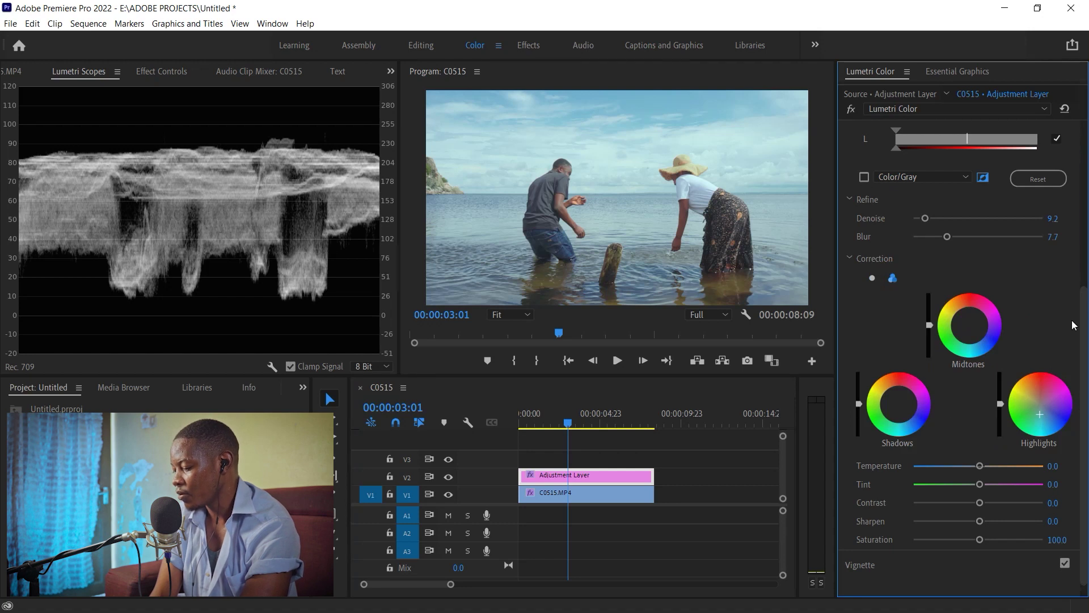
click(903, 416)
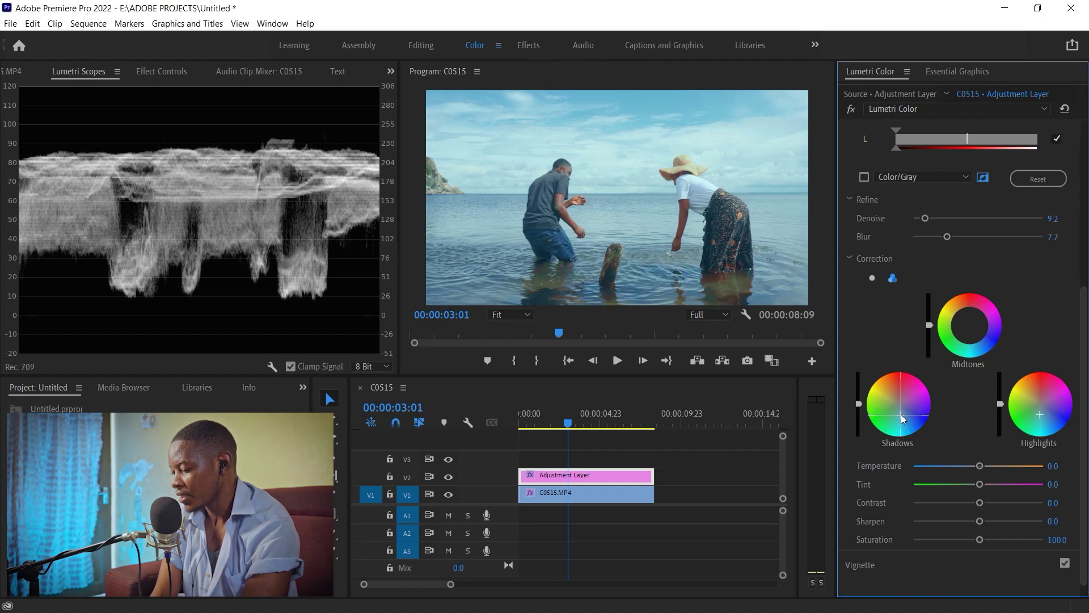
drag(585, 423, 606, 421)
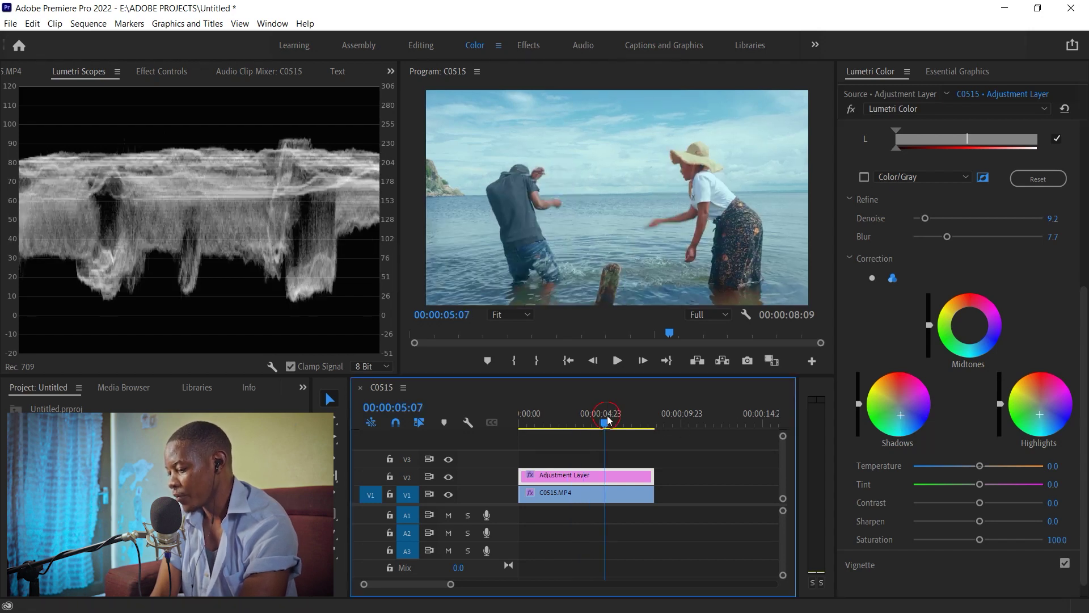
- Preview the graded frame full screen, exit, play, then scrub back to 00:00:02:15
key(ctrl+grave)
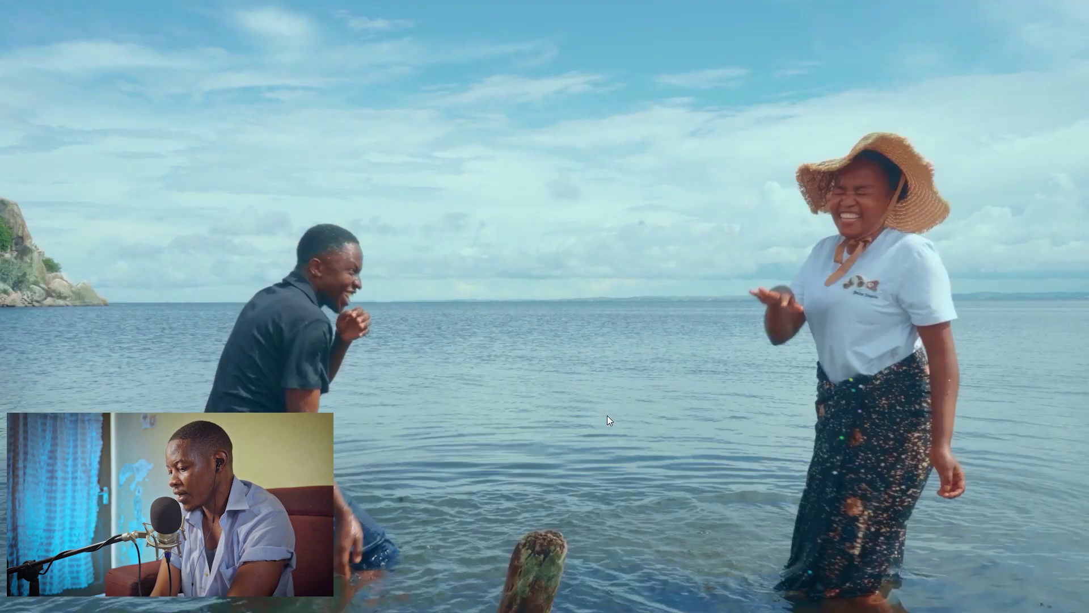
key(ctrl+grave)
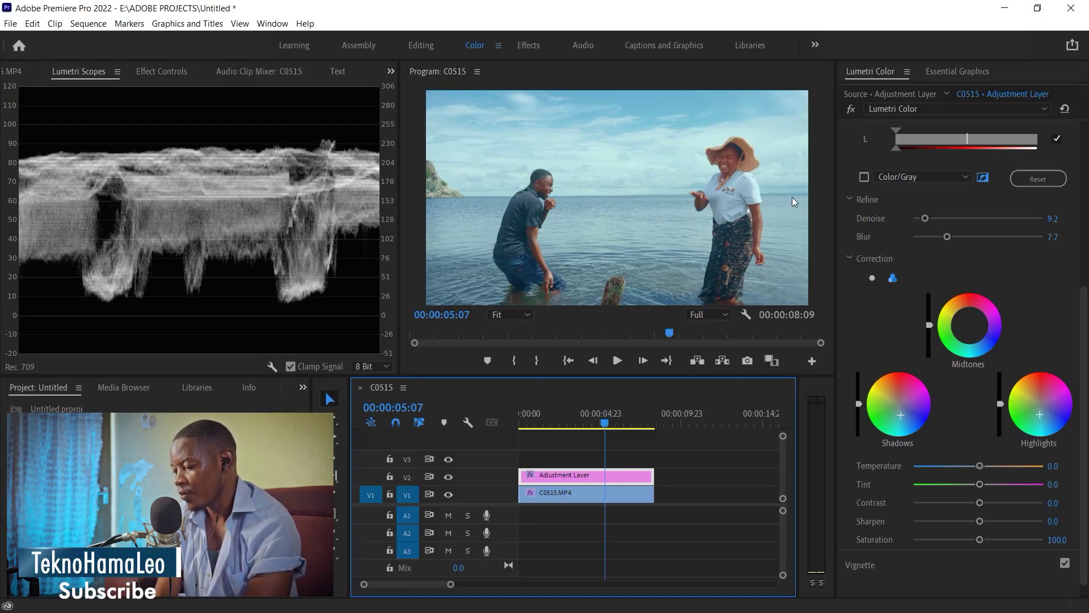
key(space)
key(space)
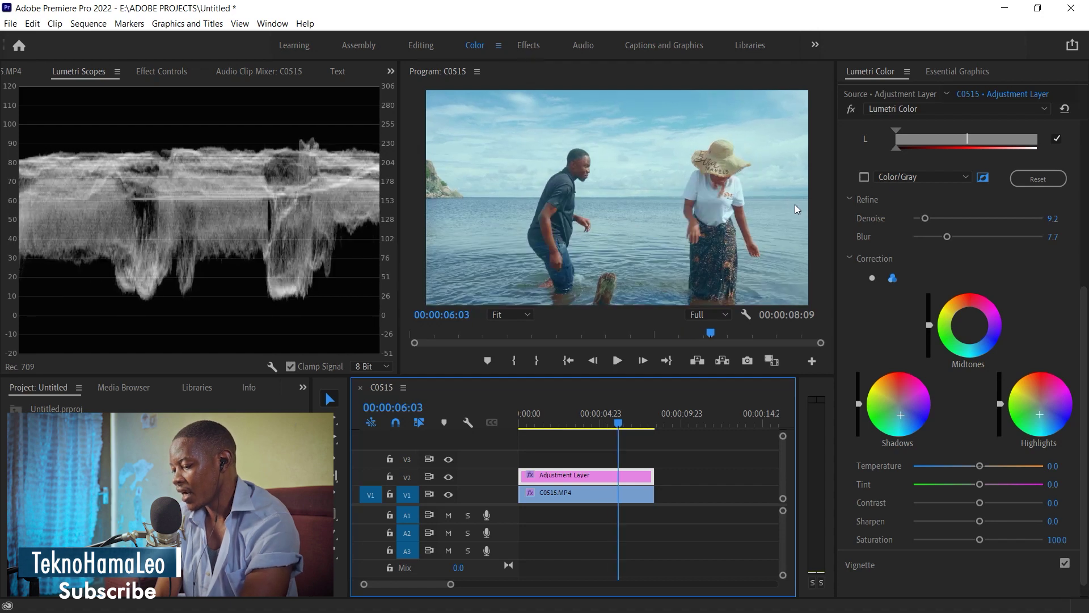
drag(589, 408, 542, 413)
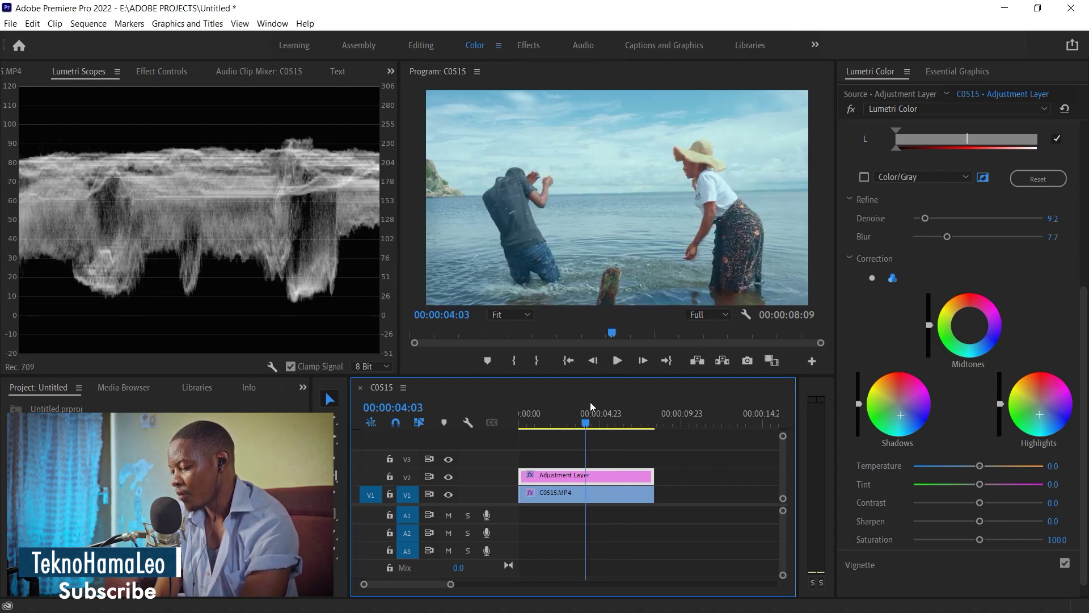
click(563, 417)
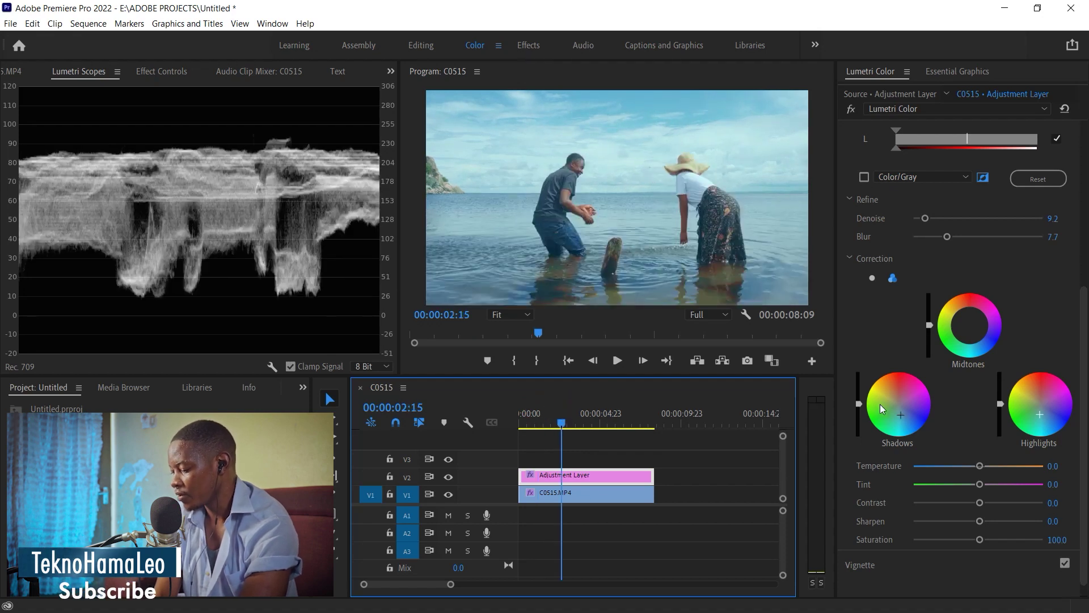
- Reset the Shadows wheel to neutral and nudge it only slightly off centre
click(904, 416)
double_click(902, 416)
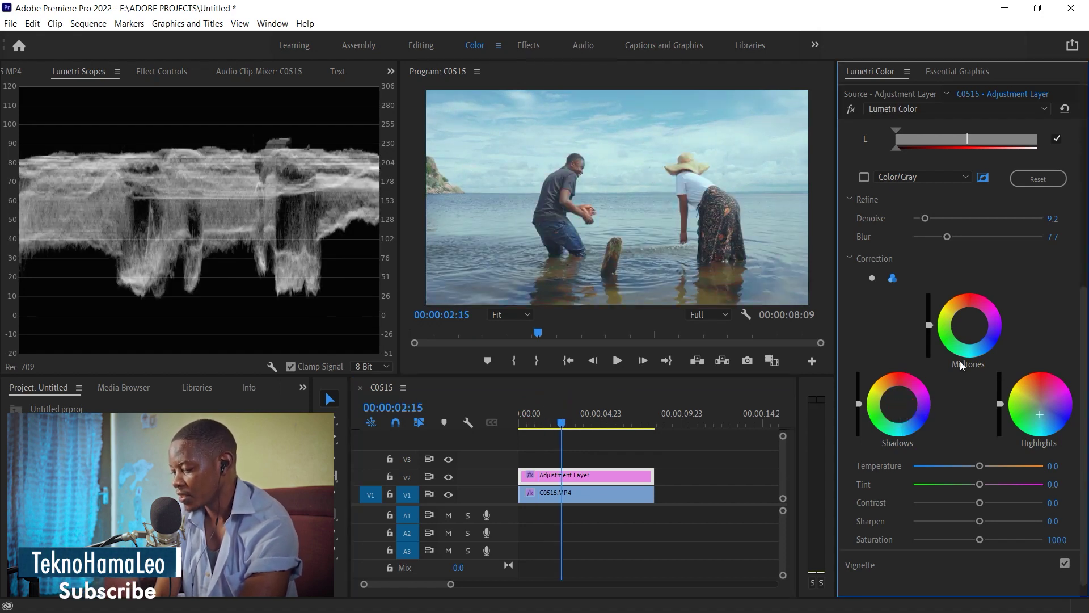
drag(900, 416, 899, 410)
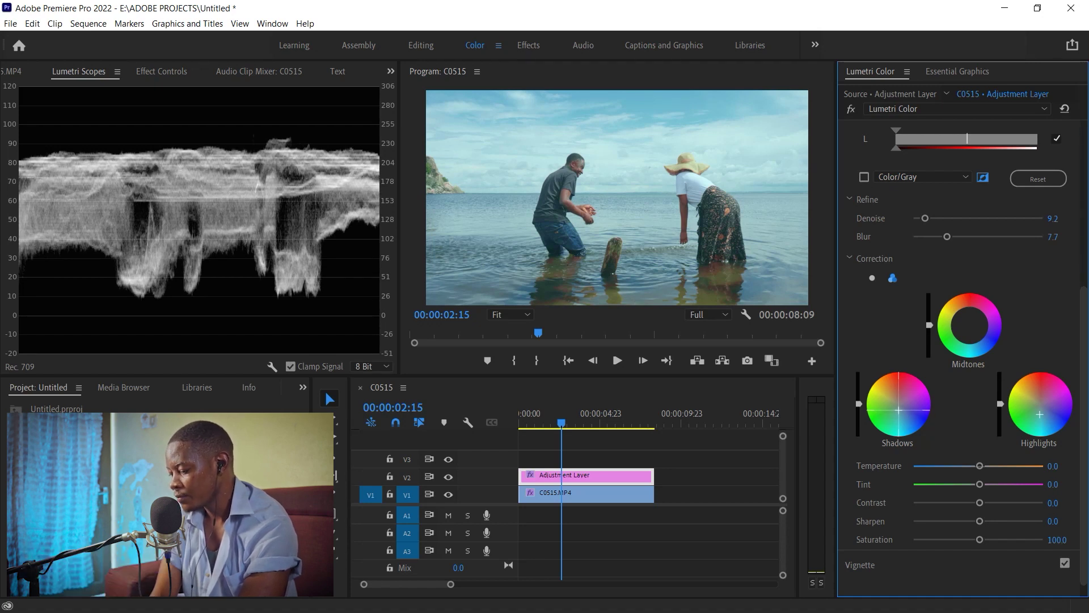
- At 00:00:04:11, turn the grade off and on to compare, play briefly, then step back
click(593, 423)
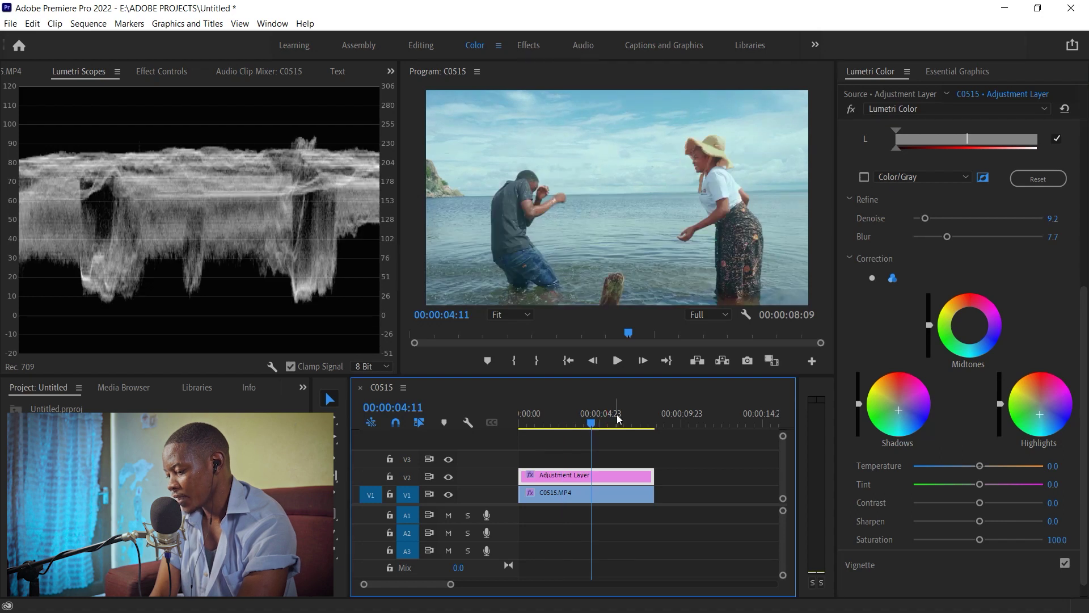
click(449, 477)
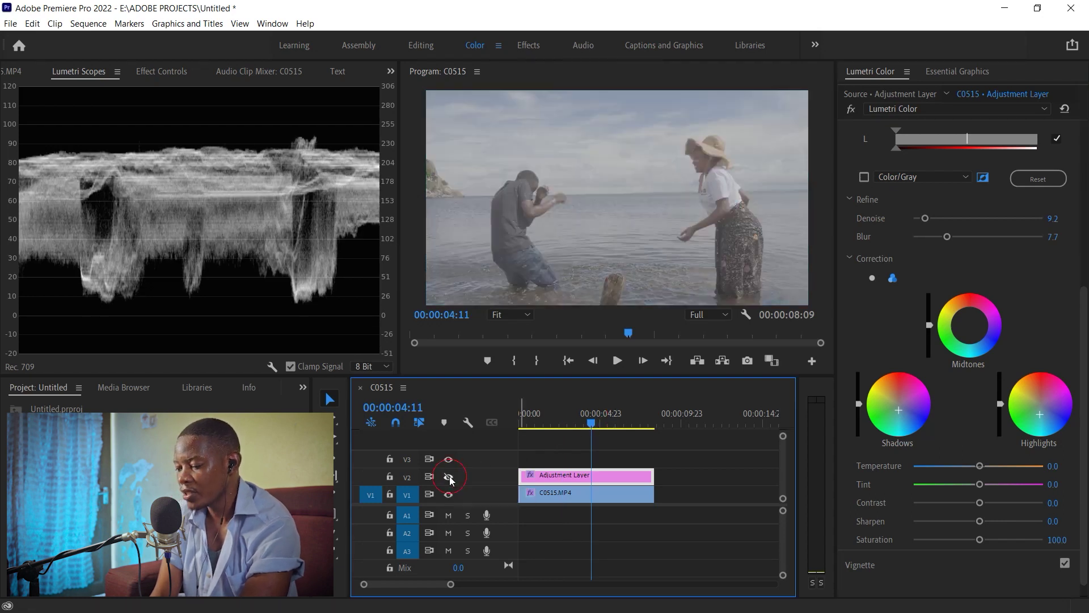
click(449, 477)
key(space)
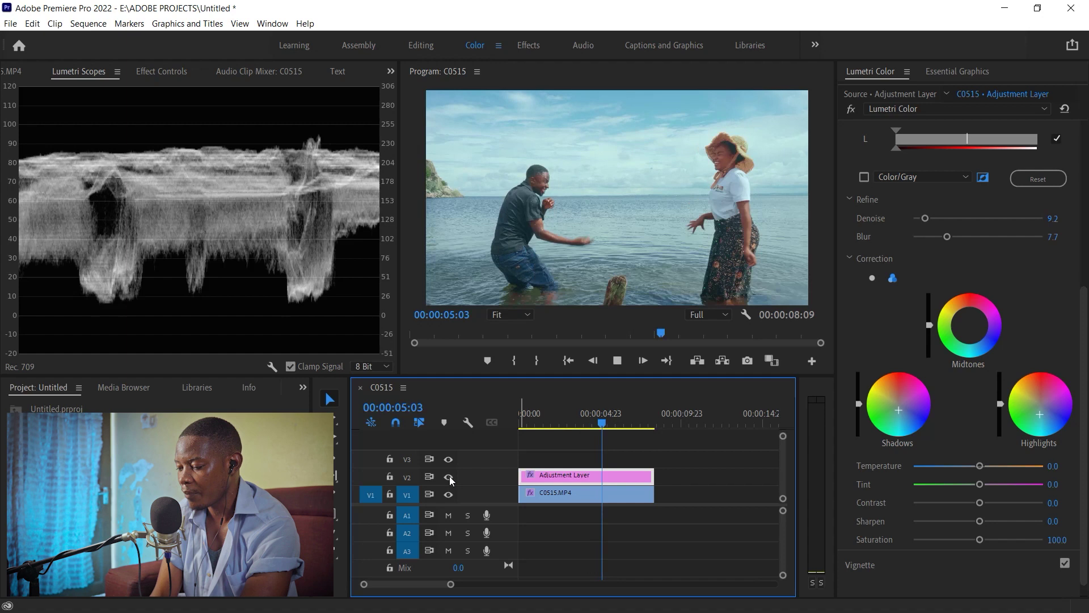
key(space)
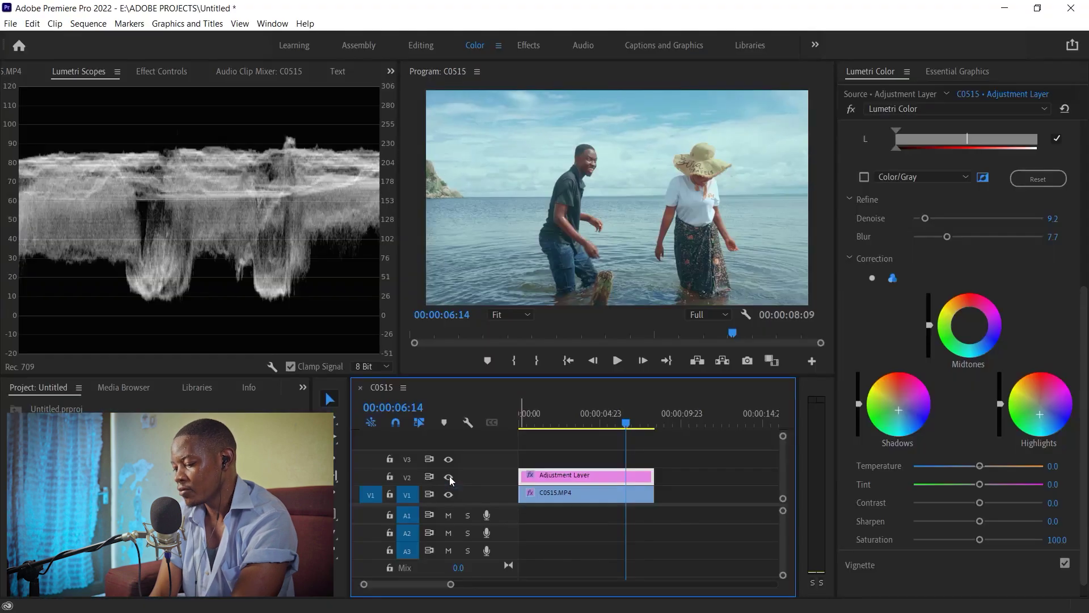
click(555, 409)
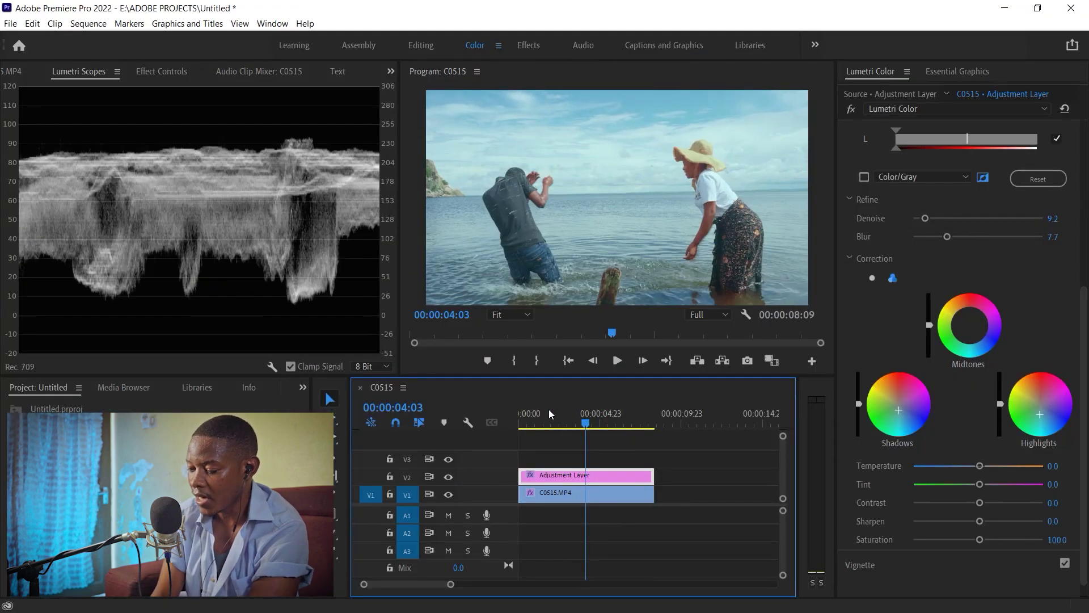
drag(558, 405, 557, 403)
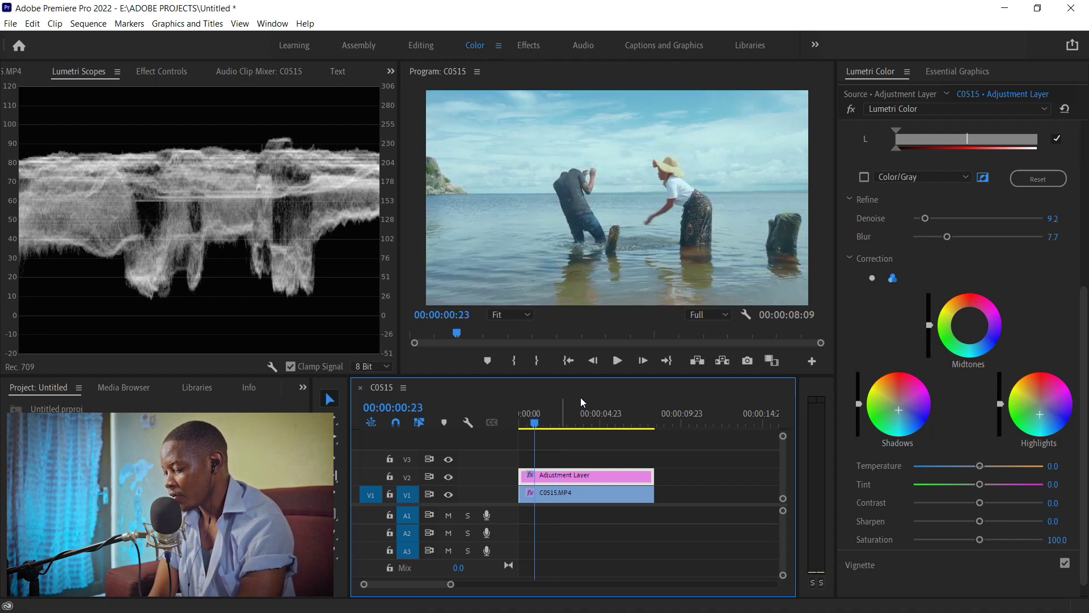
- Play from near the clip's end, stop, and set Program monitor playback resolution to 1/2
click(625, 409)
key(space)
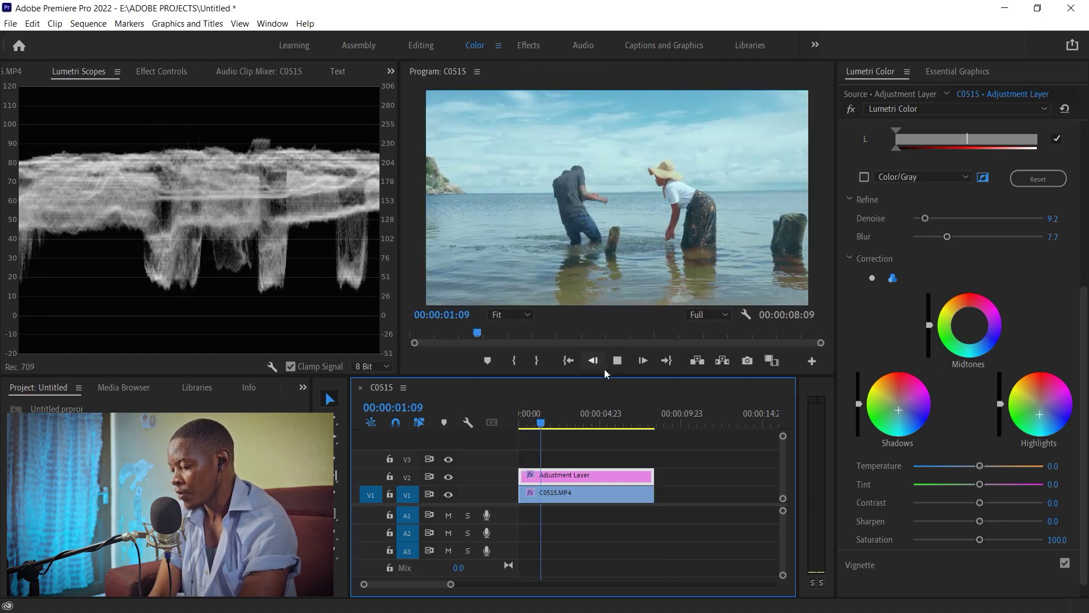
click(618, 362)
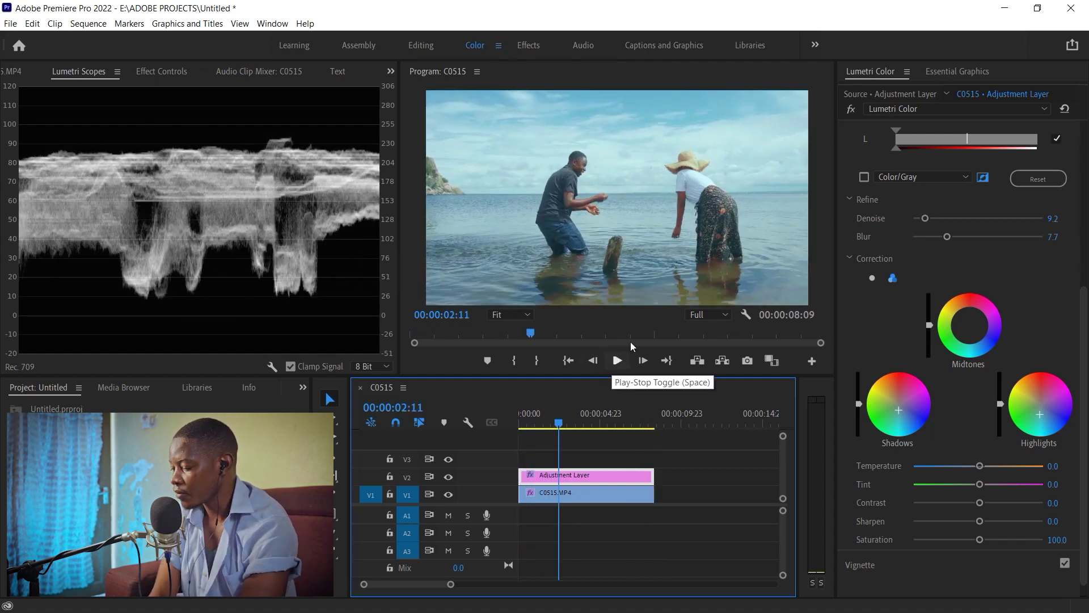
click(709, 314)
click(706, 343)
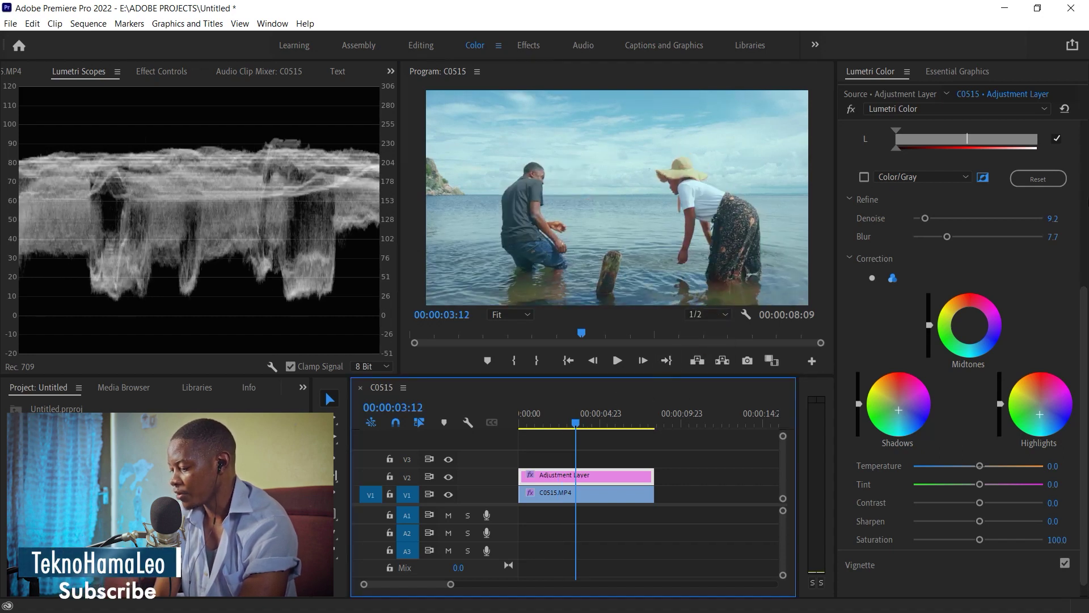
- Collapse HSL Secondary and expand the Curves section in Lumetri Color
scroll(915, 257, up, 5)
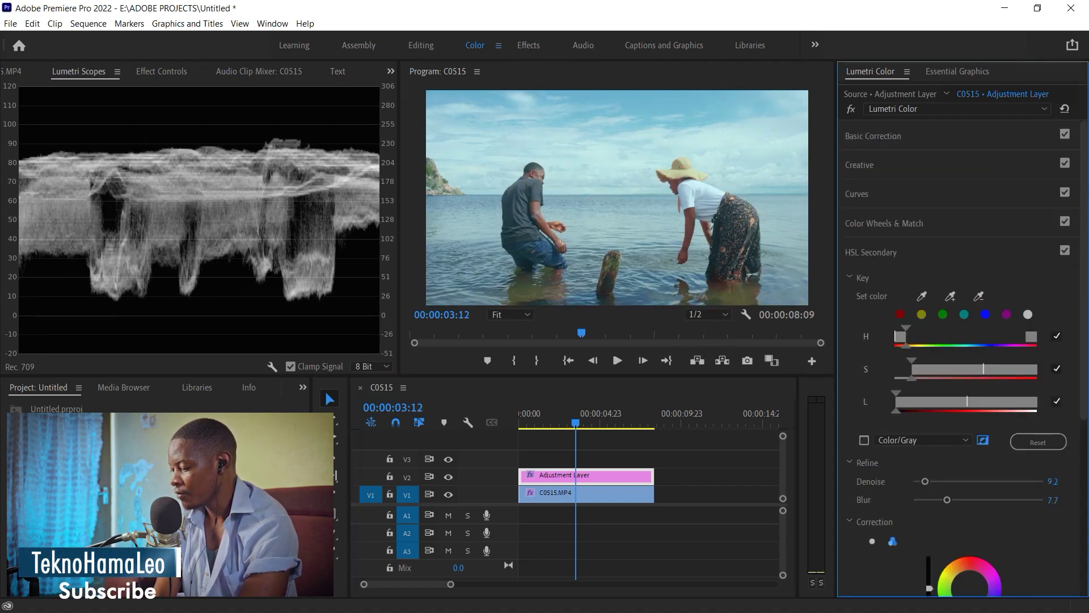
click(883, 259)
click(860, 194)
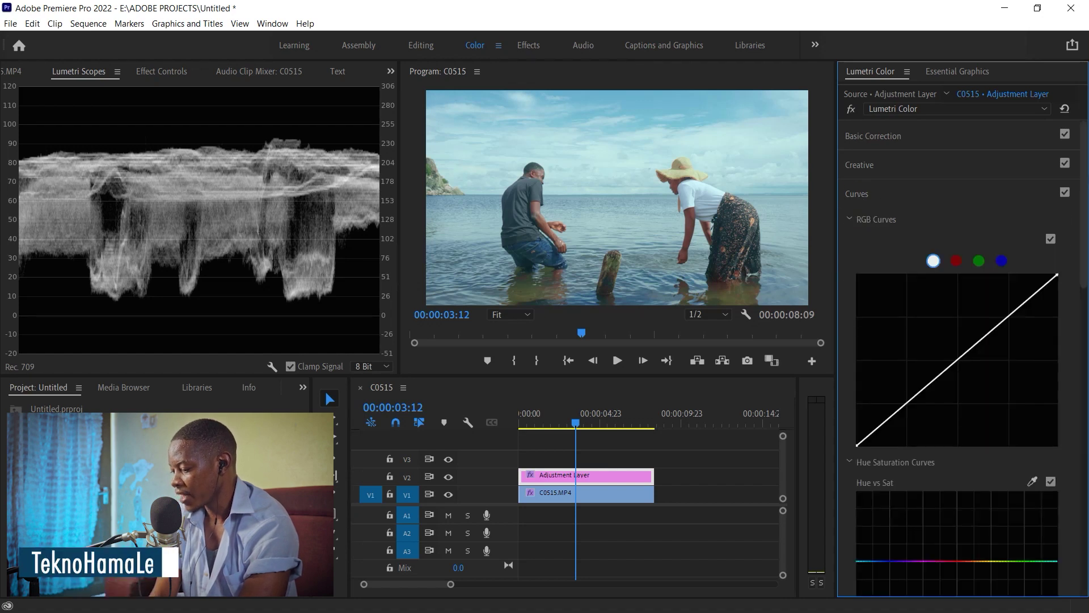
scroll(883, 308, down, 3)
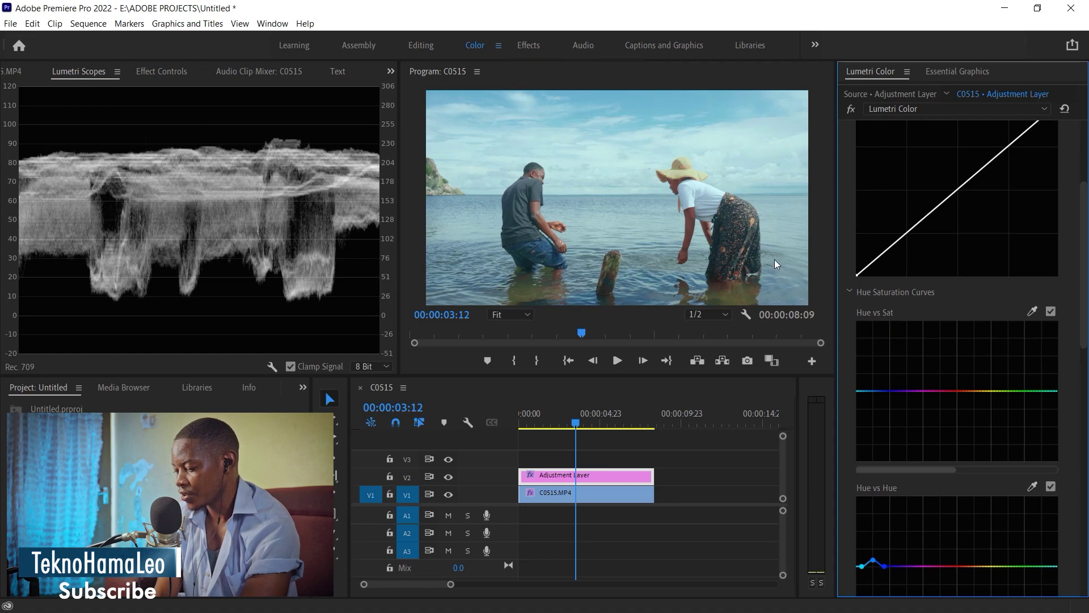
- Sample the sky hue for Hue vs Sat, try a saturation dip, undo it, and reset the curve flat
click(1032, 312)
click(663, 111)
drag(860, 391, 862, 465)
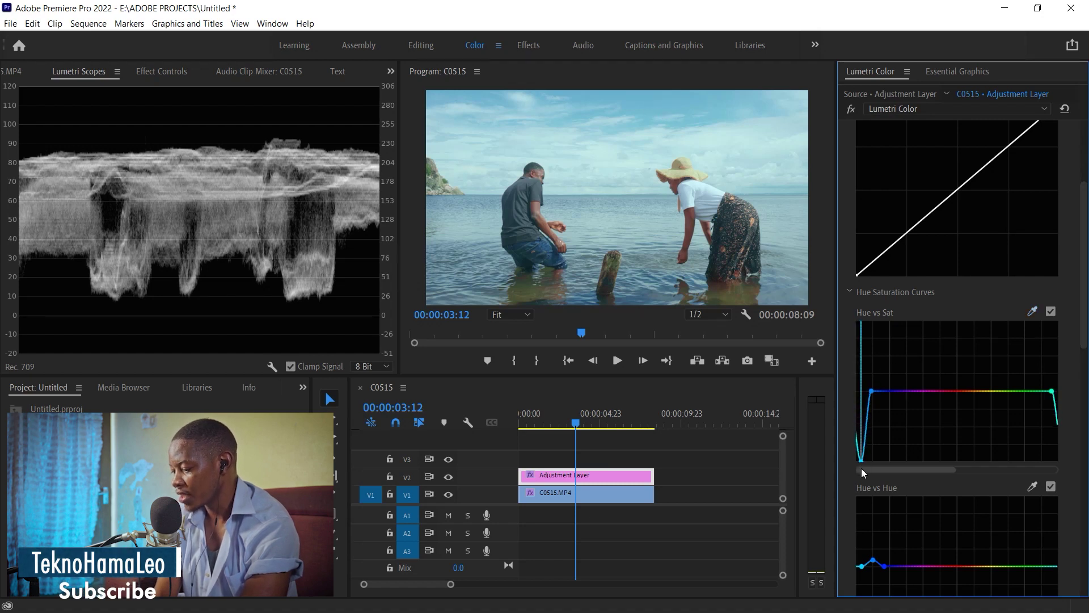
key(ctrl+z)
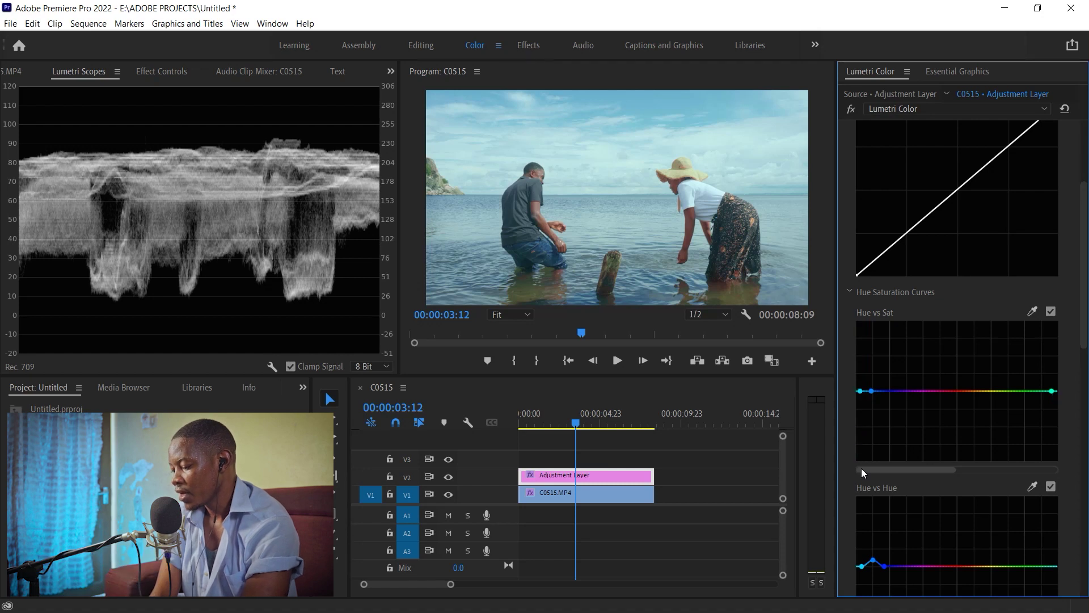
double_click(927, 359)
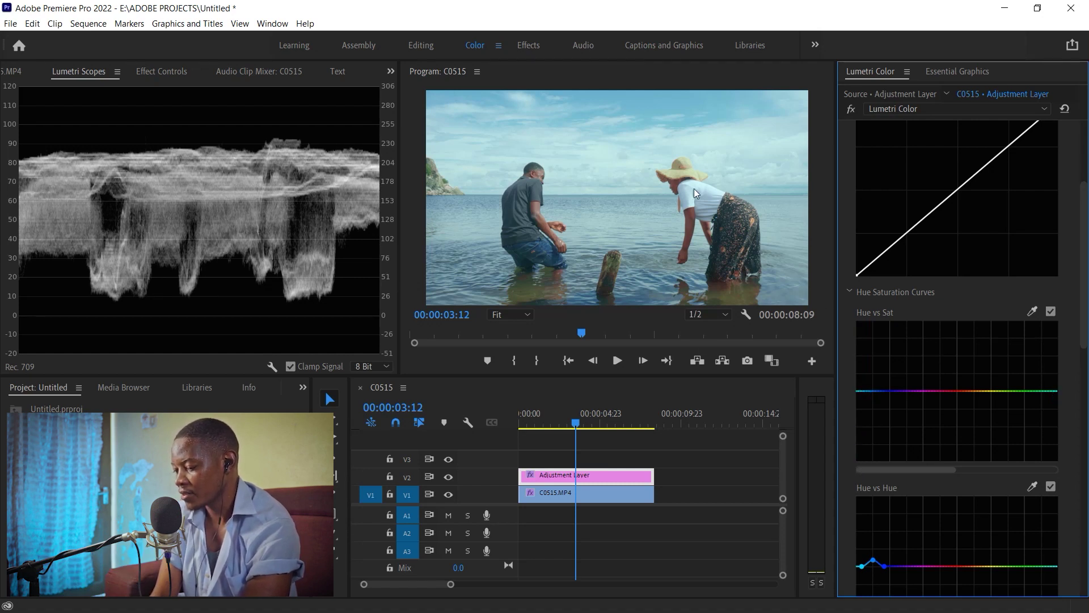
- Jump to 00:00:05:15, play briefly, go to 06:16, then scrub back to about 05:16
click(617, 411)
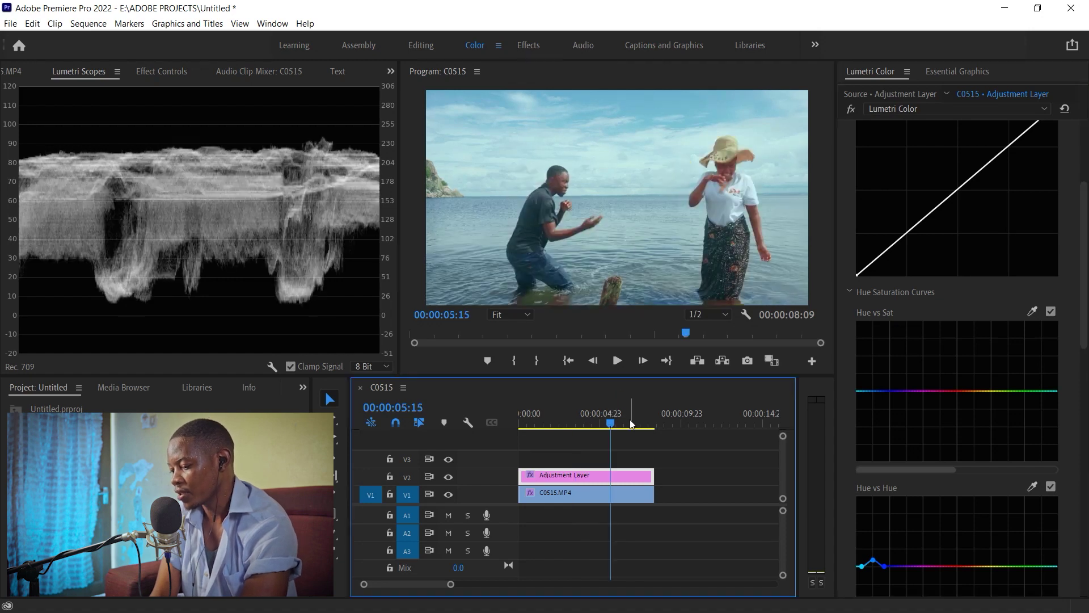
key(space)
key(space)
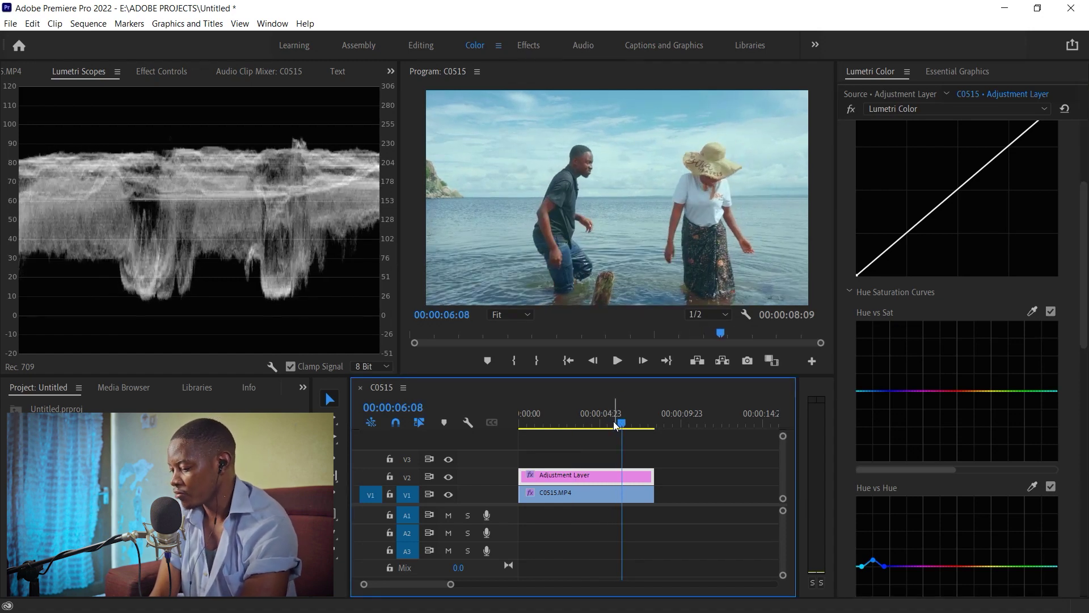
click(628, 412)
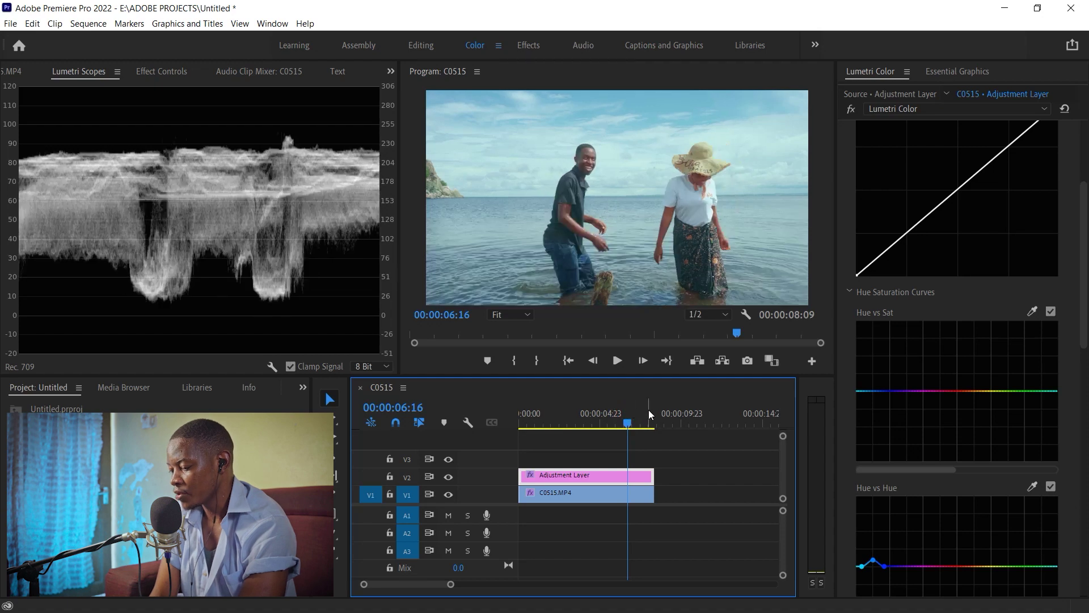
mouse_move(646, 410)
mouse_down()
mouse_move(589, 415)
mouse_move(599, 417)
mouse_up()
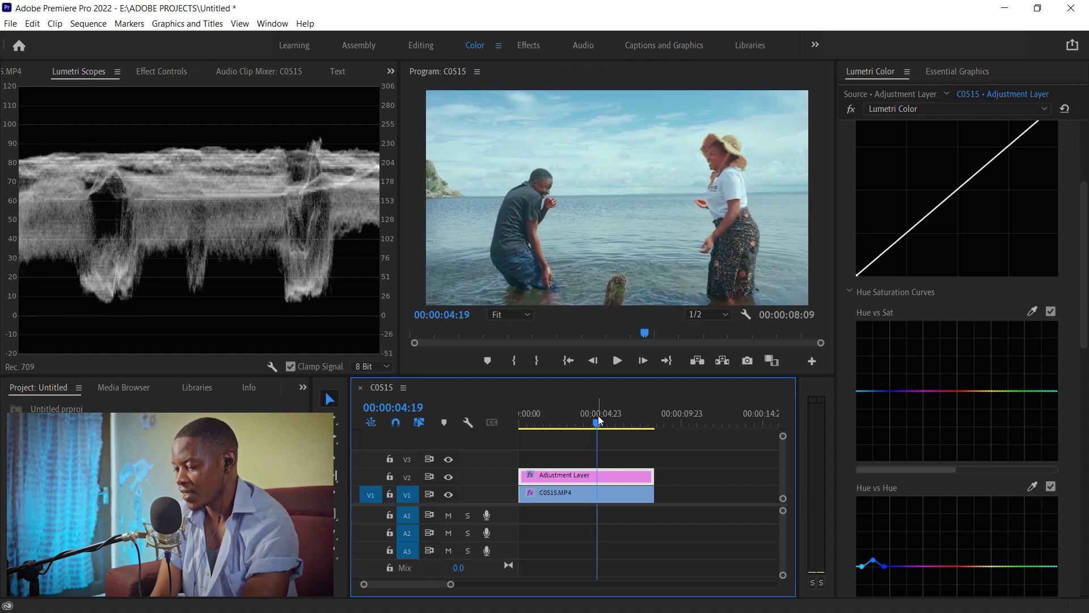
- Collapse Curves and hide then show the V2 adjustment layer to compare before and after
scroll(902, 201, up, 4)
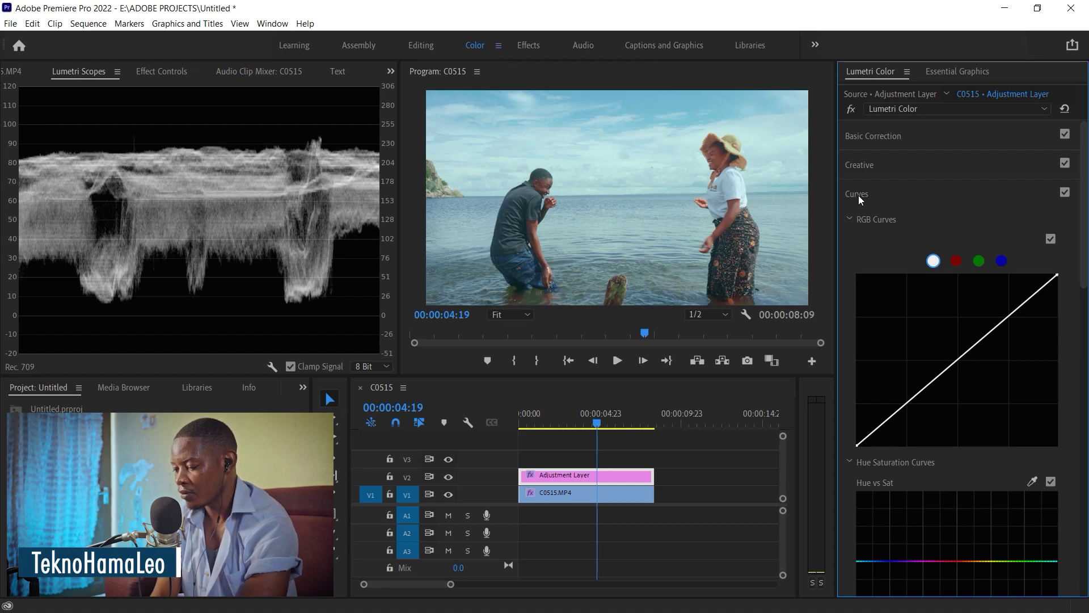
click(859, 195)
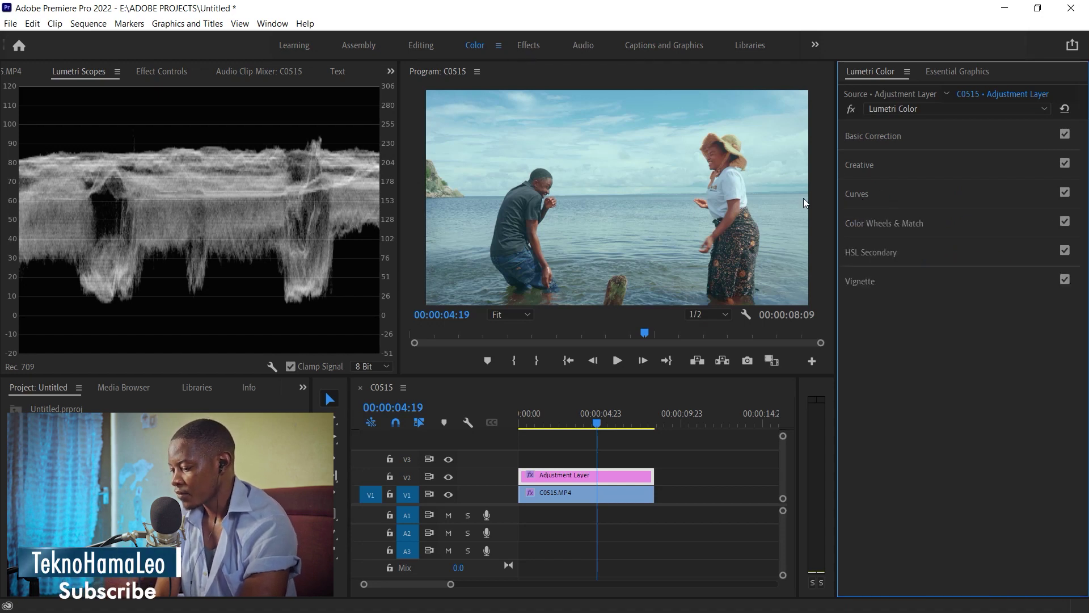
click(448, 477)
click(449, 478)
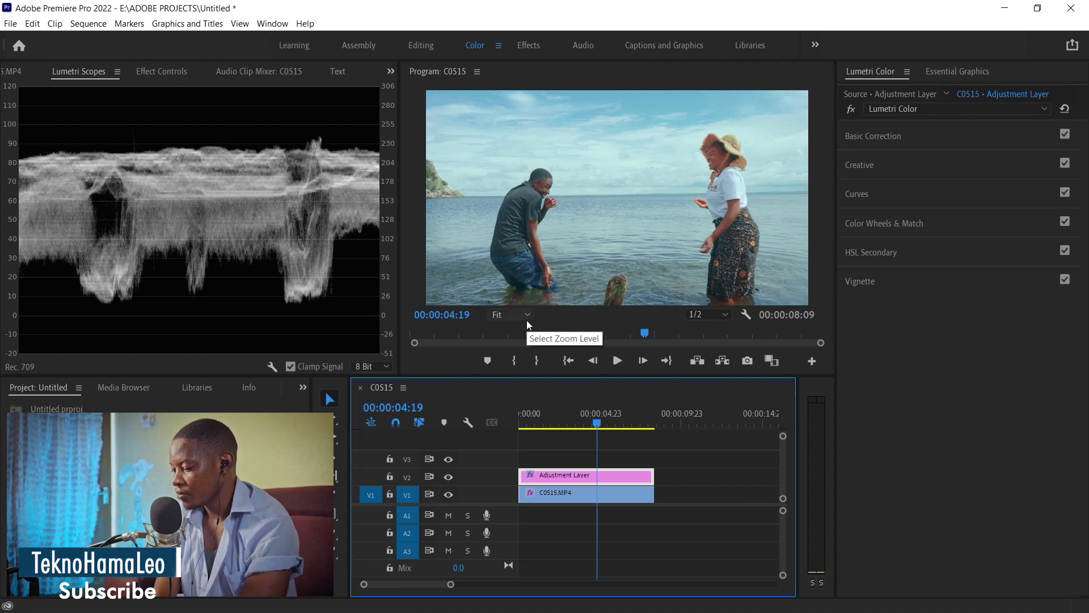
- Jump through 02:11, 03:18 and 05:10, then play the clip through to 00:00:06:05
click(530, 338)
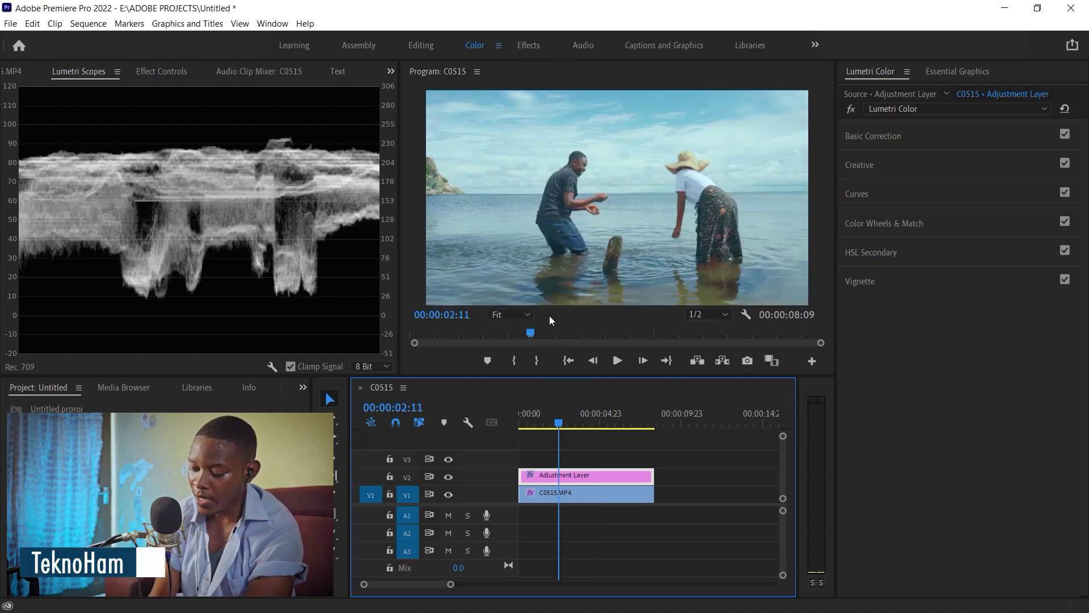
click(579, 420)
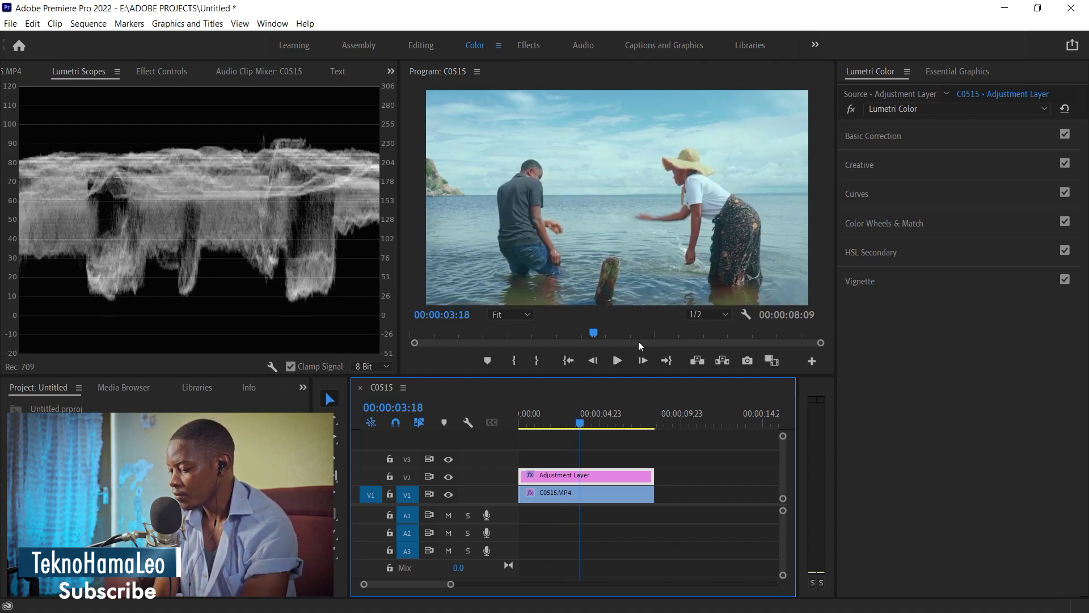
click(607, 421)
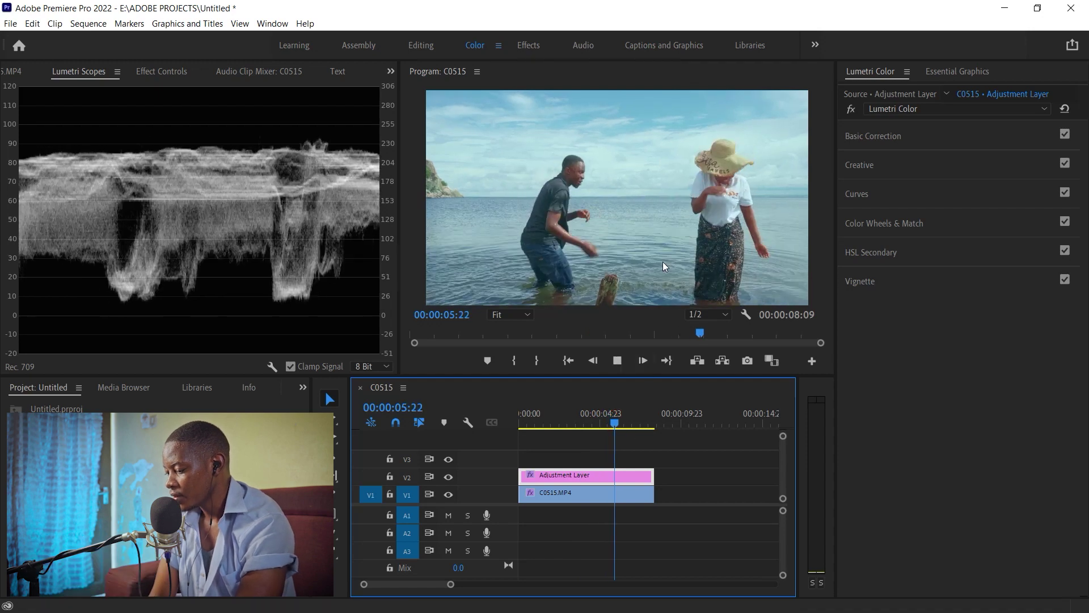
key(space)
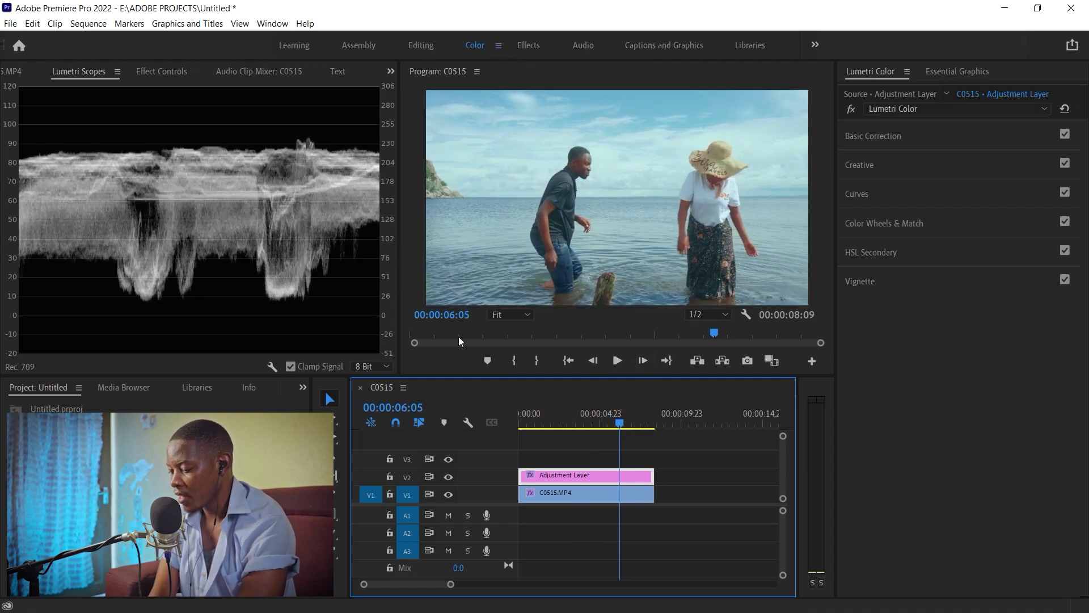
- Briefly toggle Color Wheels & Match, then expand HSL Secondary and change its correction wheel layout
click(886, 223)
click(876, 218)
click(881, 245)
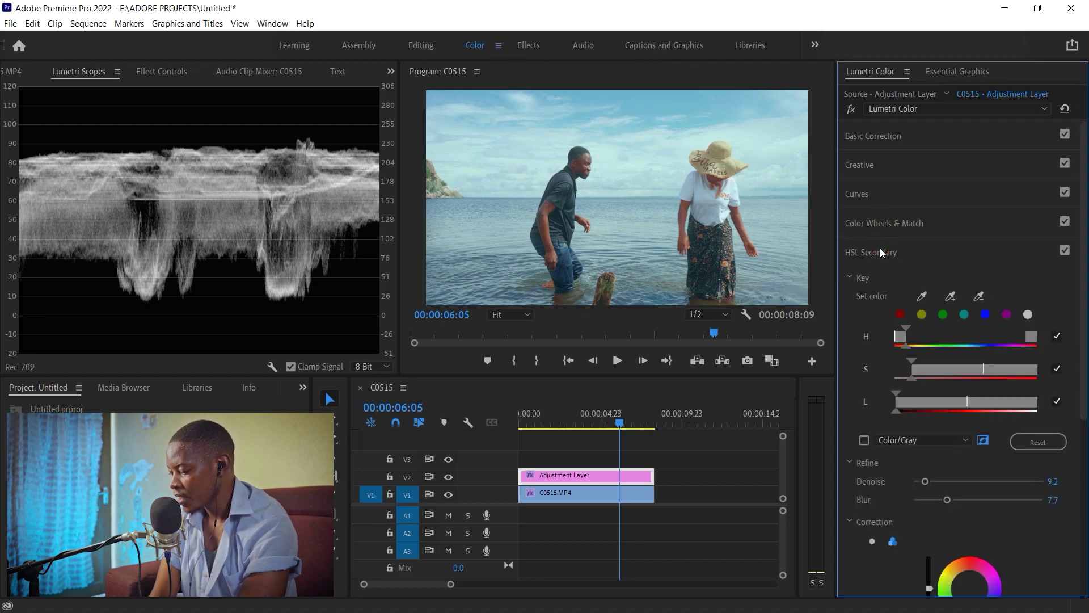
drag(1082, 195, 1084, 393)
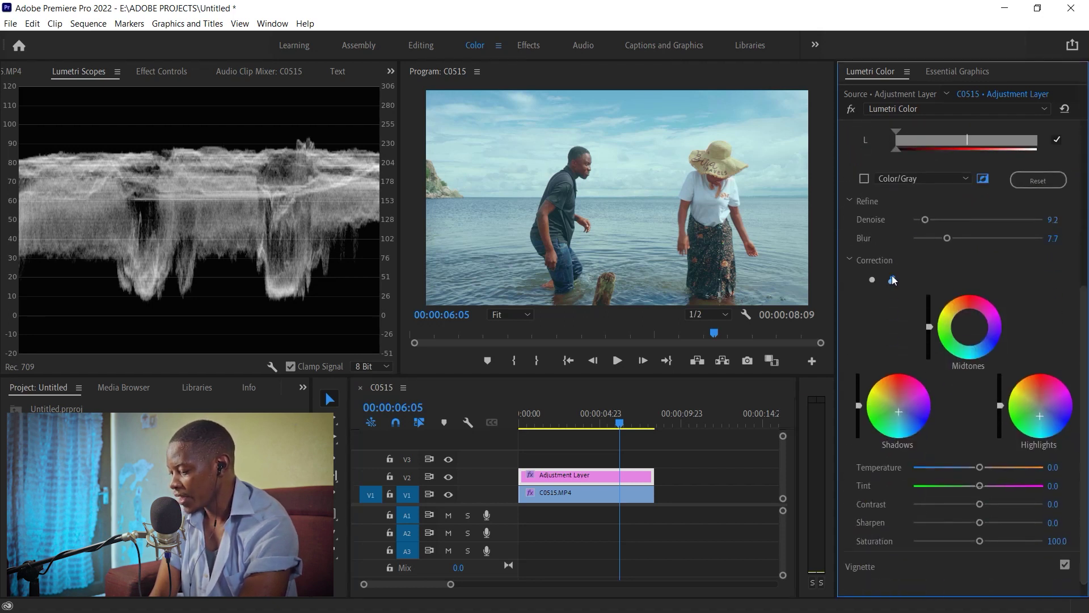
click(871, 280)
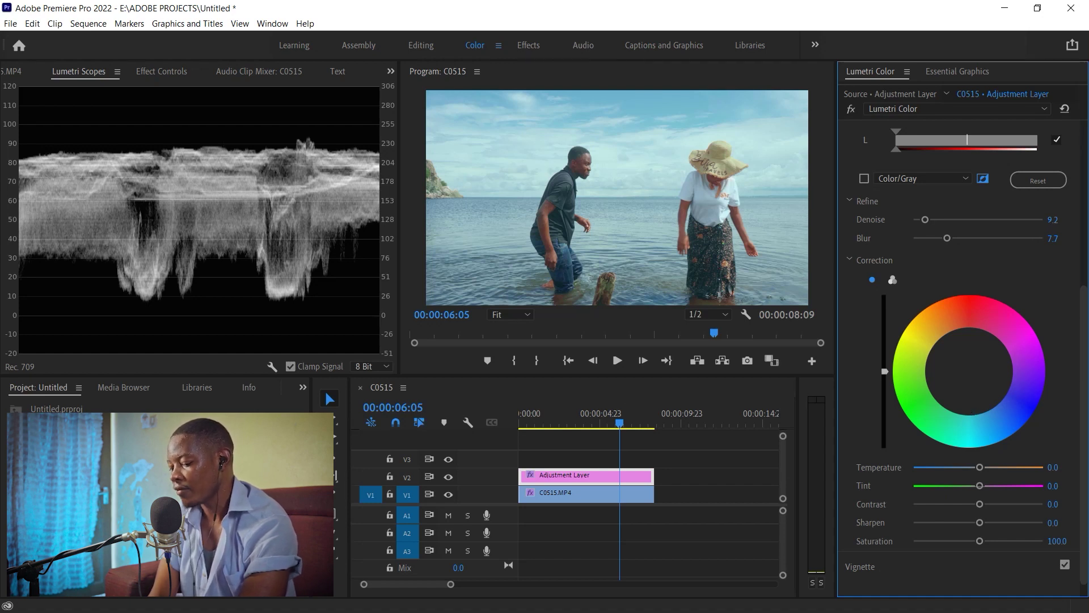
- Create a new 3840x2160 adjustment layer and place it on V3 spanning the C0515 clip
click(289, 589)
click(358, 487)
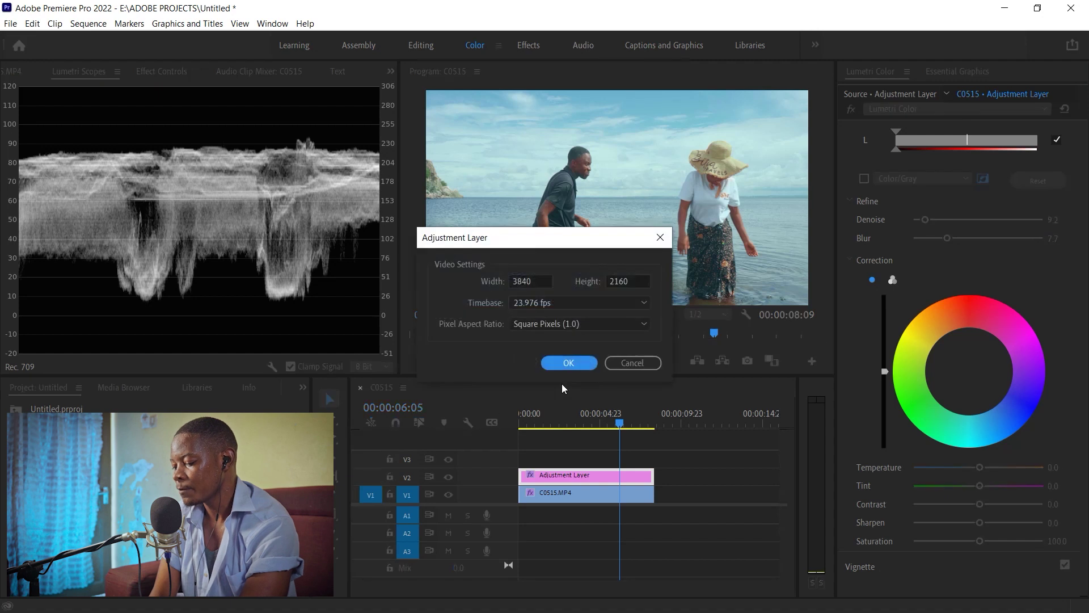
click(572, 364)
mouse_move(57, 431)
mouse_down()
mouse_move(646, 467)
mouse_move(648, 455)
mouse_up()
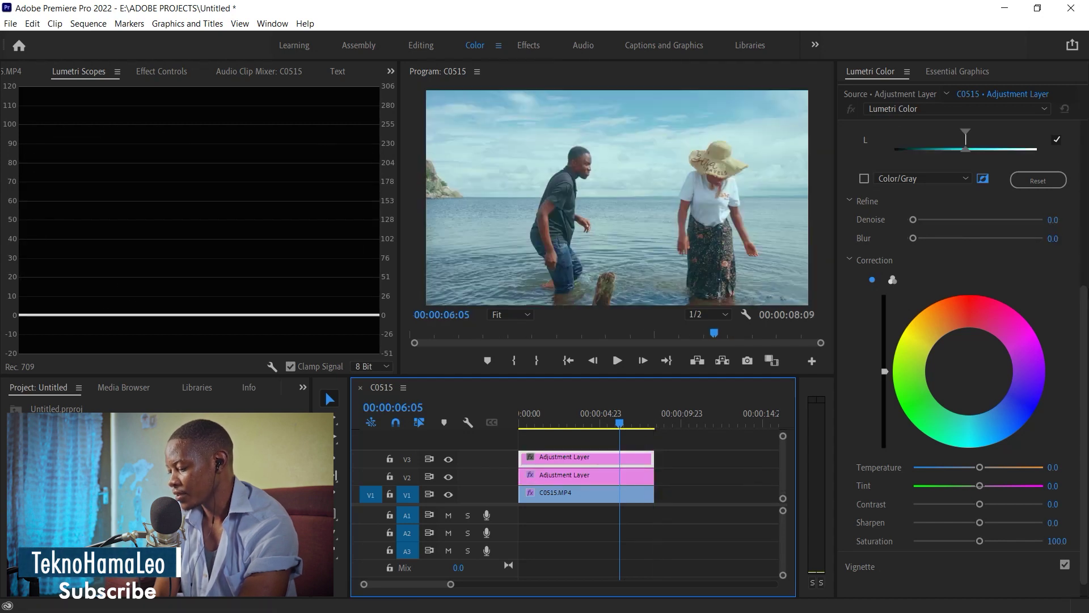
- Expand the new layer's Curves section and scroll down to the Hue Saturation Curves such as Luma vs Sat
scroll(838, 206, up, 5)
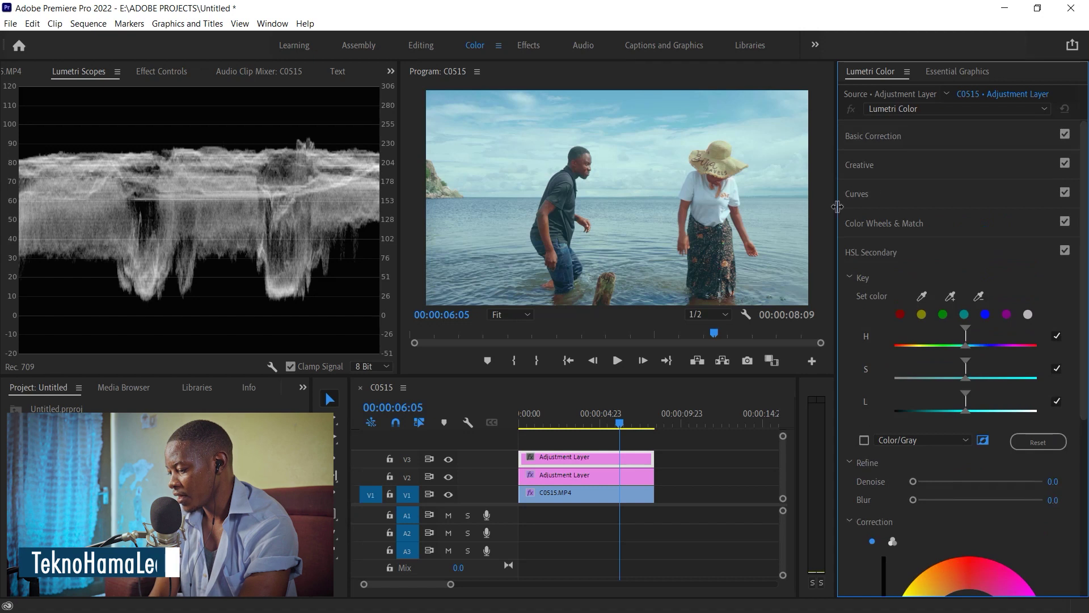
click(858, 227)
click(1010, 184)
drag(1081, 187, 1085, 397)
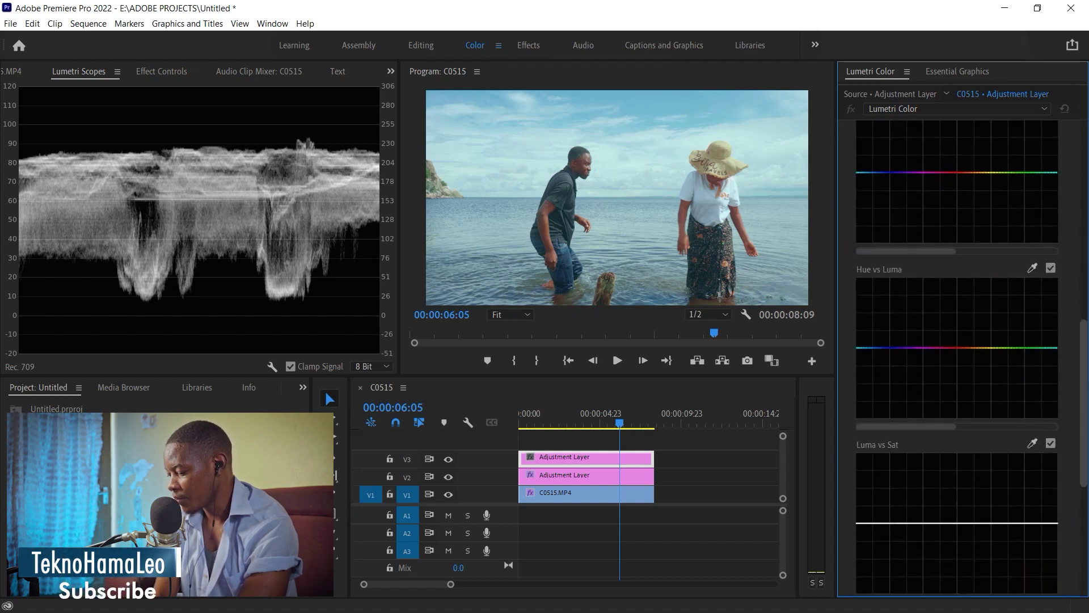
scroll(957, 340, down, 2)
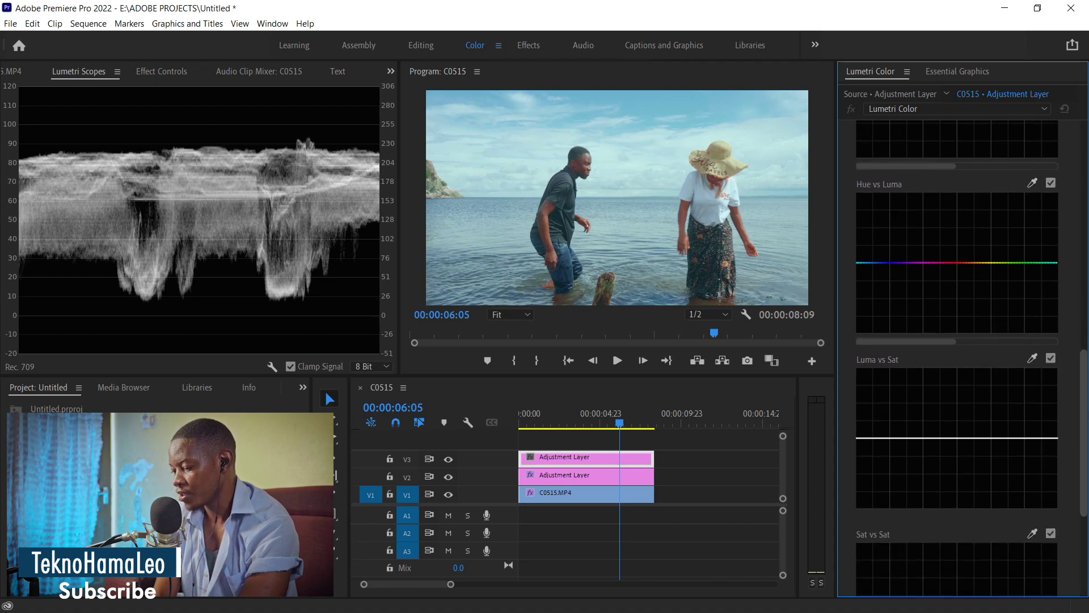
scroll(957, 341, down, 3)
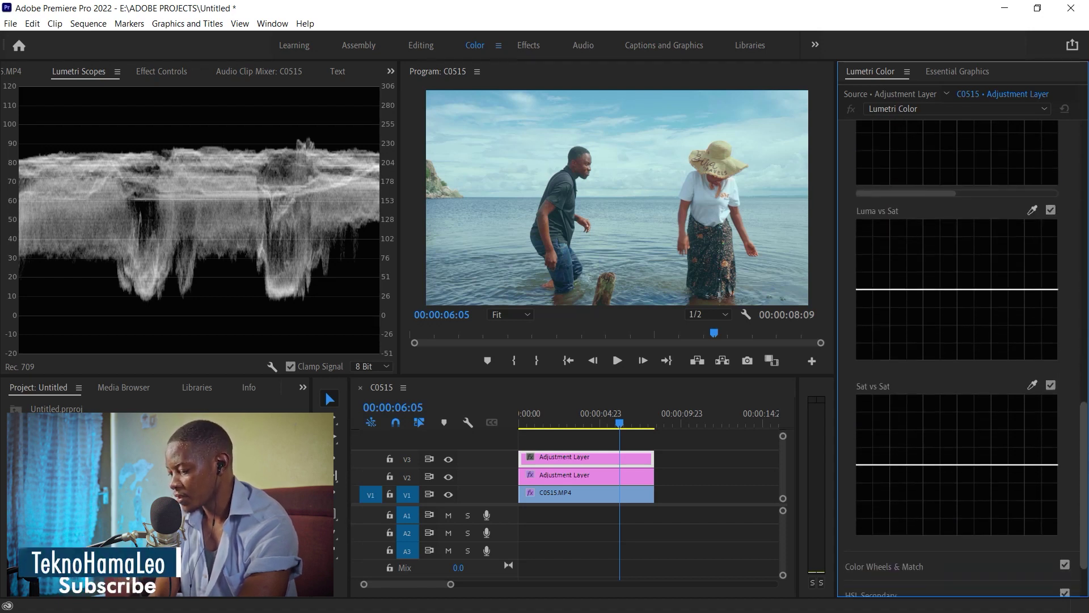
scroll(1063, 366, down, 2)
scroll(1062, 366, up, 3)
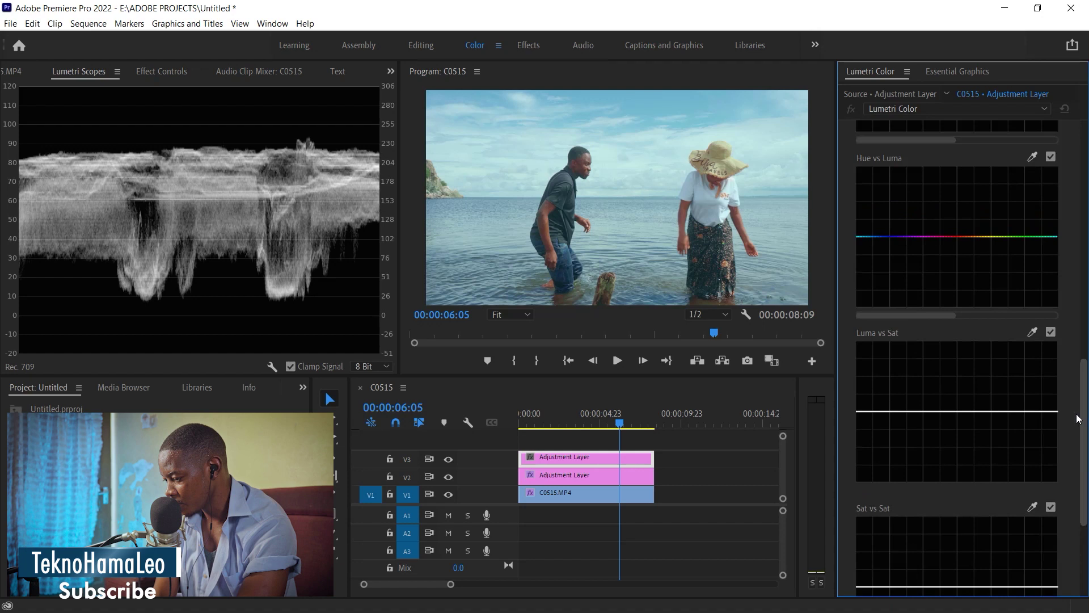
scroll(1062, 366, up, 4)
scroll(1062, 363, up, 1)
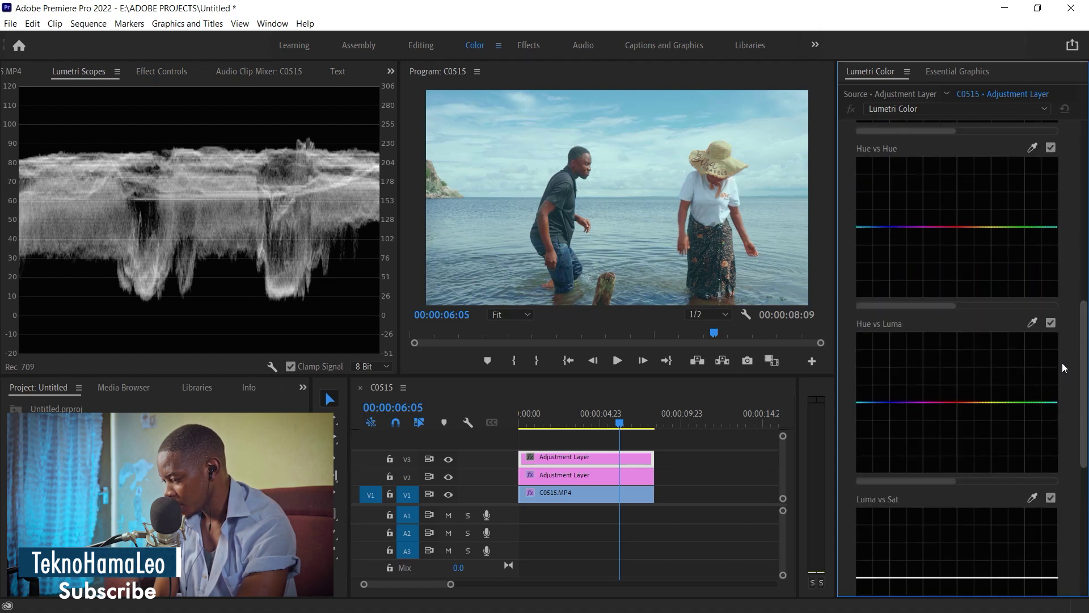
scroll(1071, 393, down, 2)
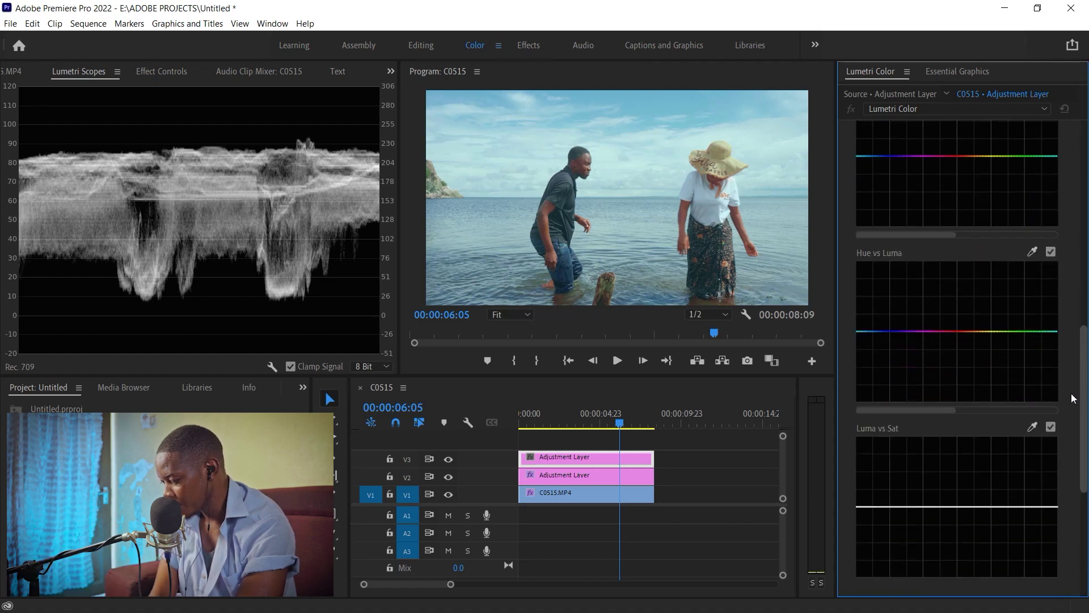
scroll(1061, 366, up, 2)
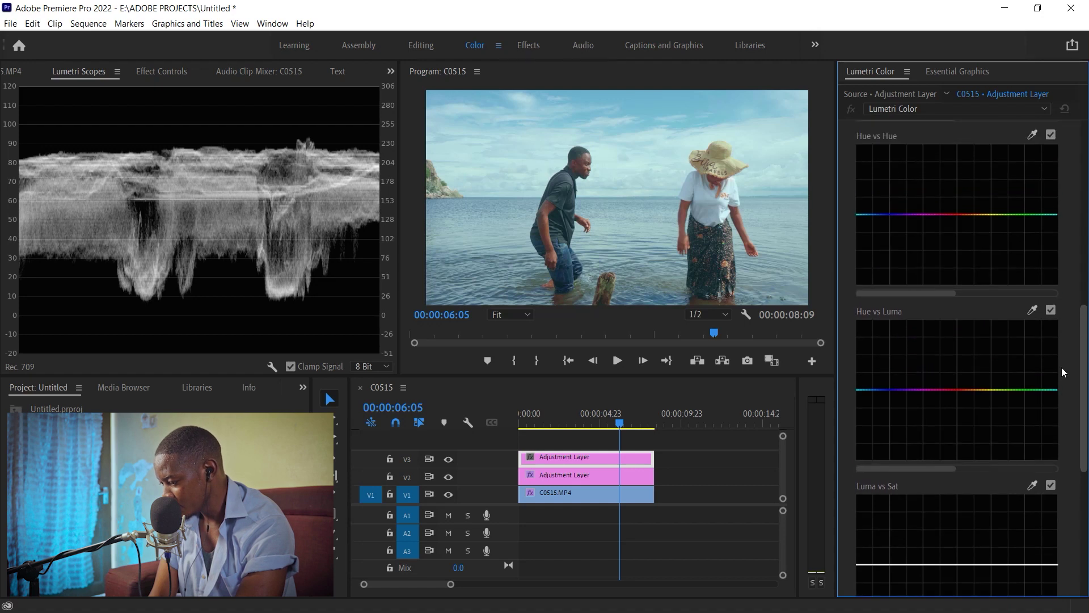
scroll(1056, 346, up, 2)
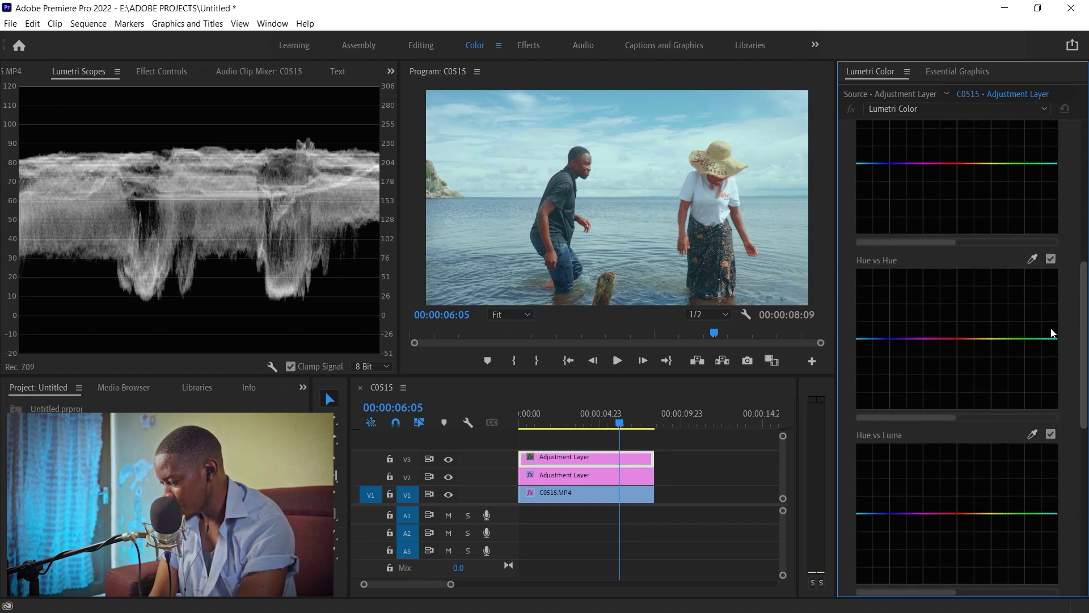
scroll(1051, 332, down, 2)
scroll(1066, 391, down, 2)
scroll(1071, 413, down, 2)
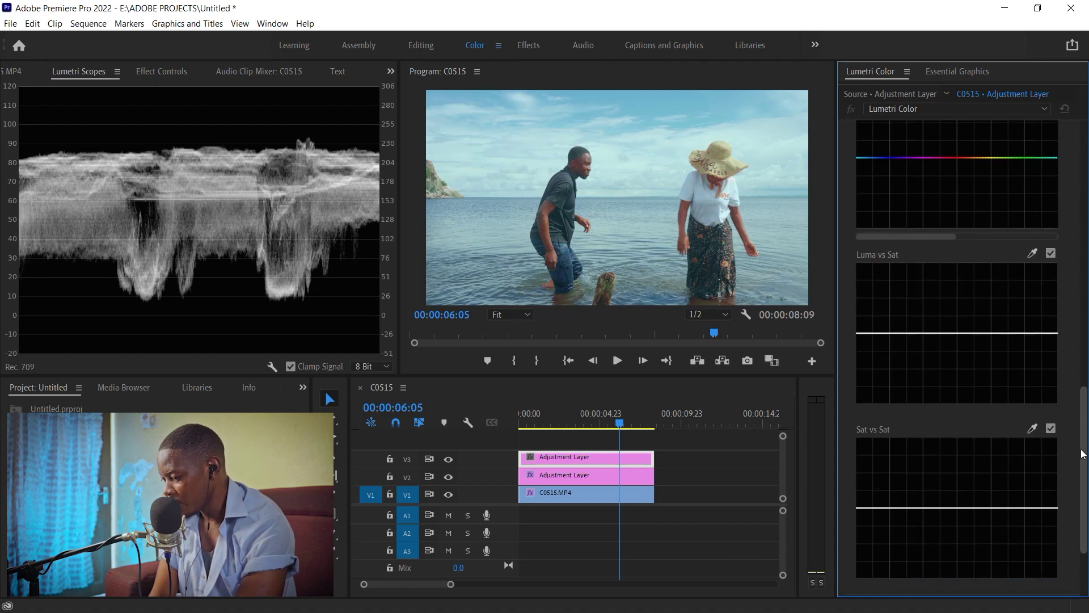
- Pull the darkest end of the Luma vs Sat curve to zero saturation, then select the V3 adjustment layer
click(872, 334)
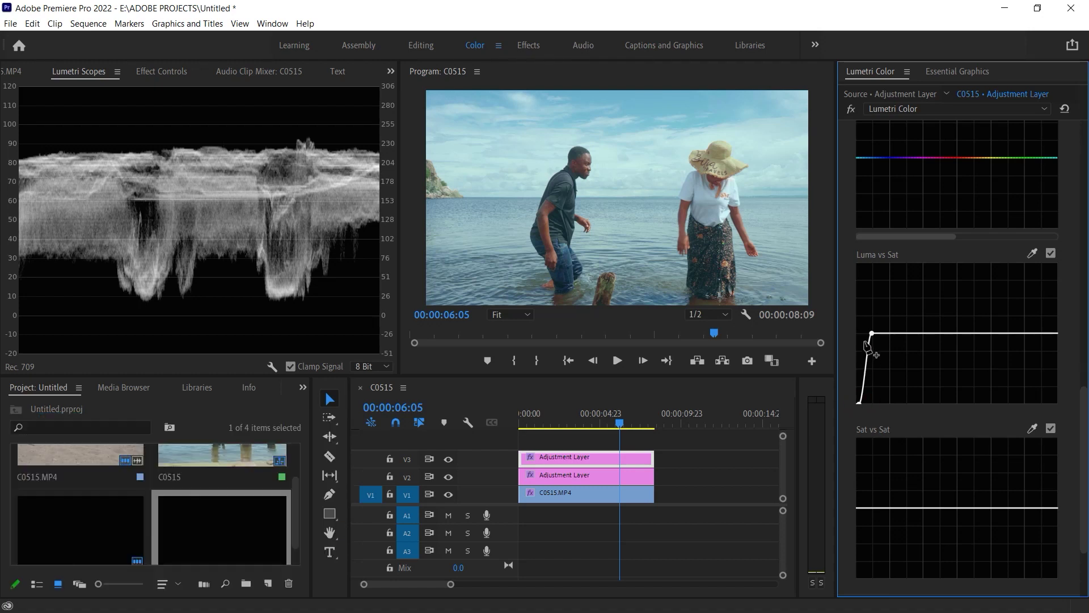
click(560, 460)
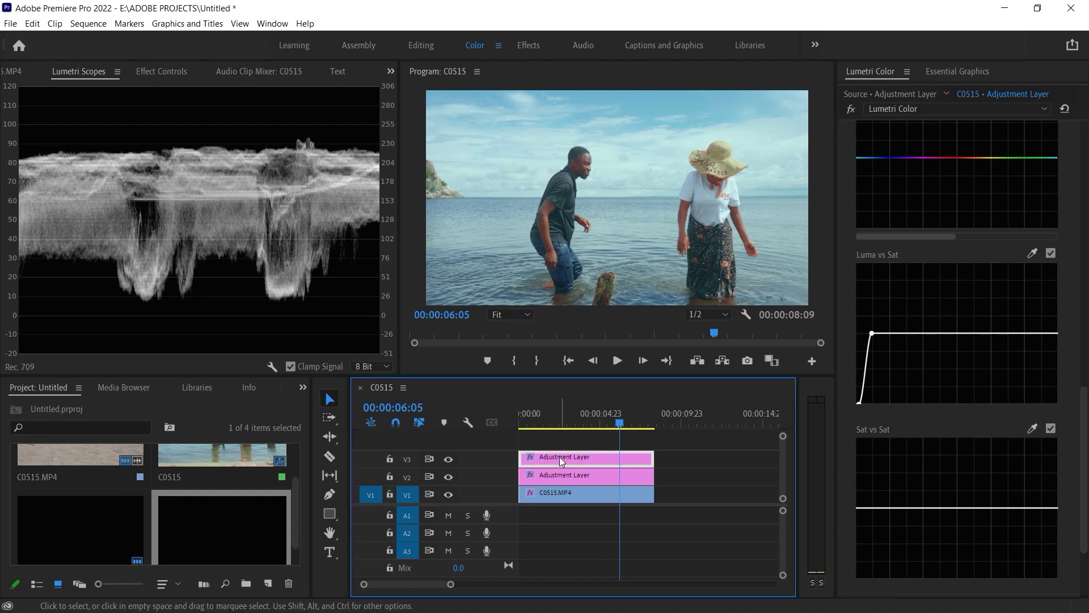
- Delete the extra V3 adjustment layer and scrub through C0515 to preview the remaining grade
key(Delete)
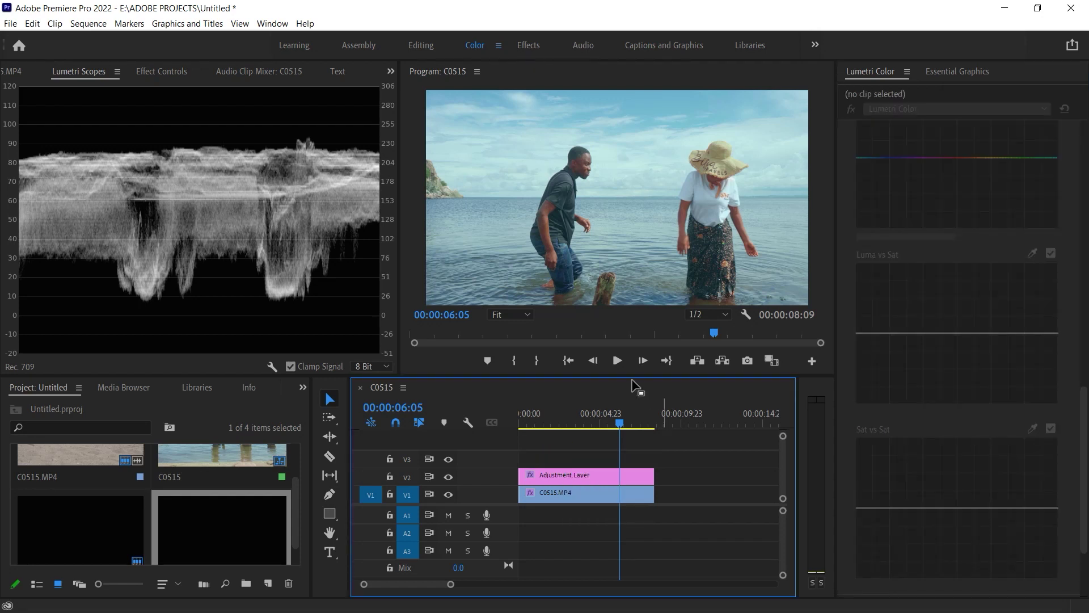
click(574, 413)
drag(573, 413, 630, 406)
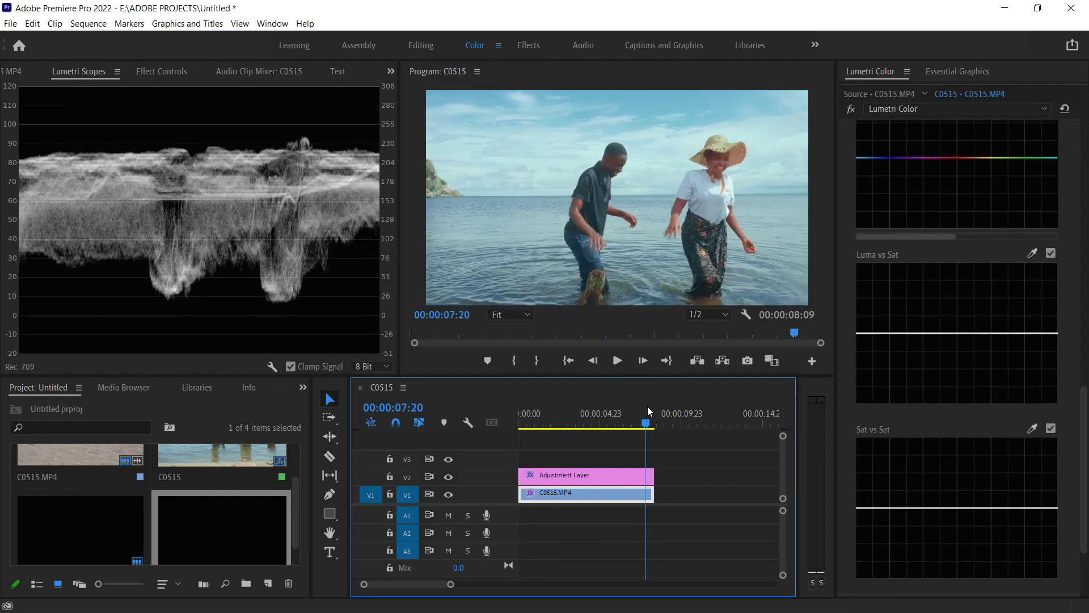
drag(630, 406, 431, 475)
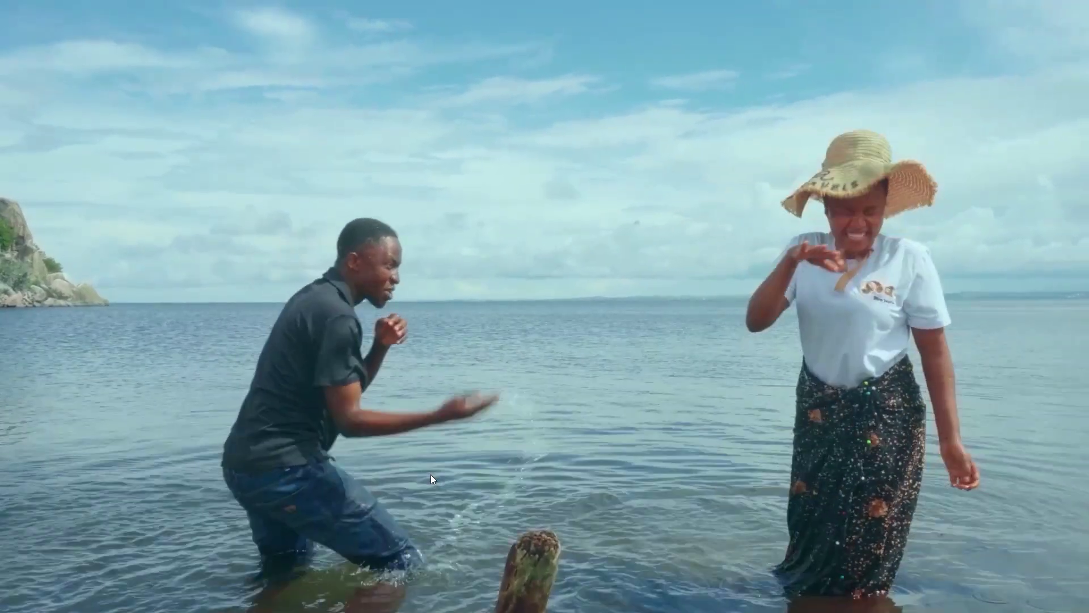
- Hide the V2 adjustment layer and play the ungraded beach clip full screen from the start
key(Escape)
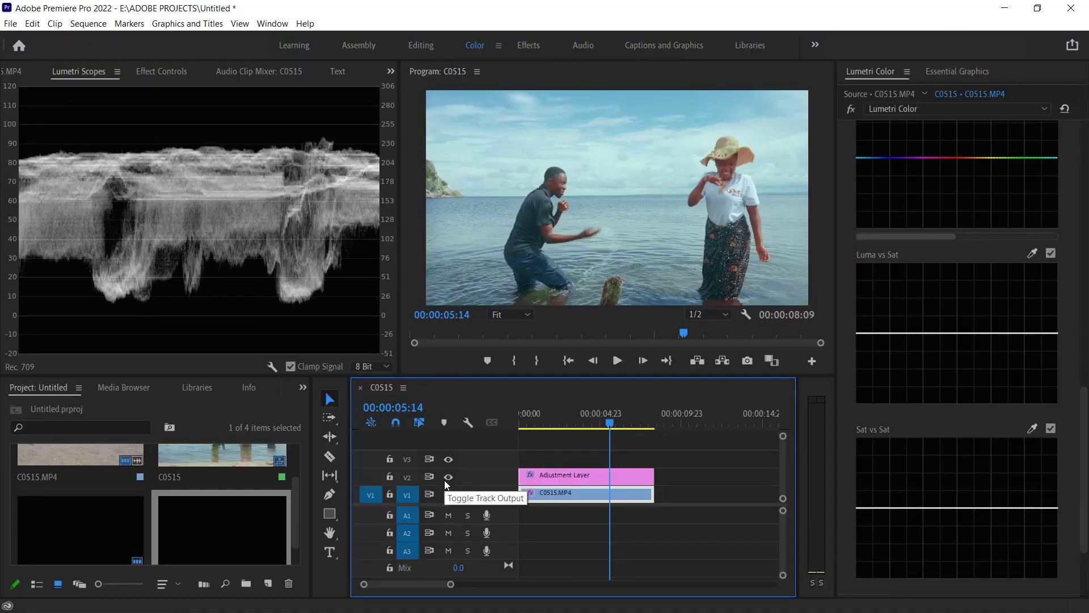
click(445, 478)
key(Home)
key(ctrl+grave)
key(space)
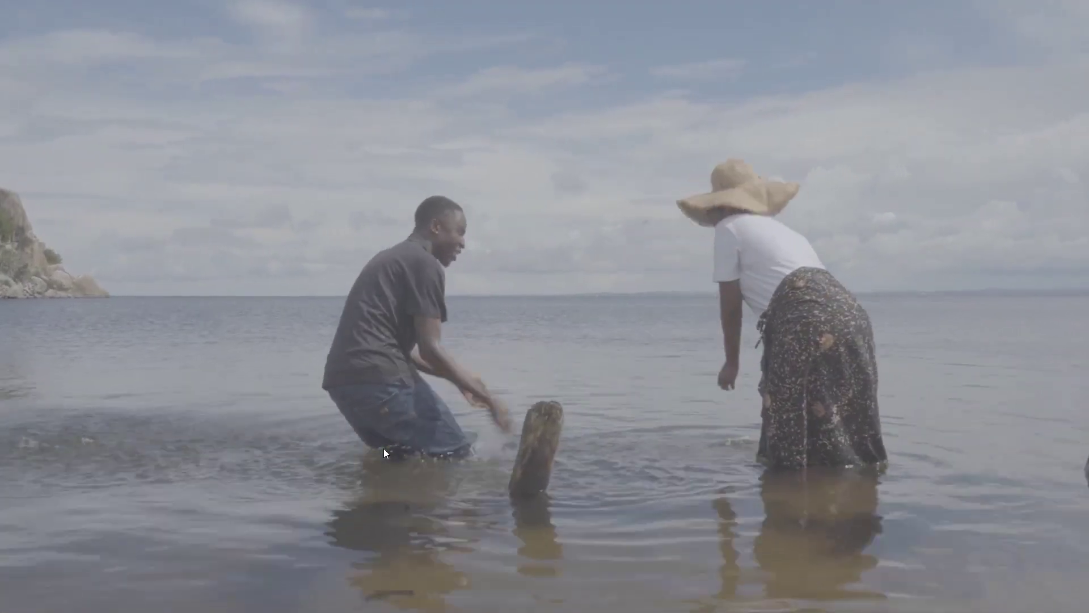
key(Escape)
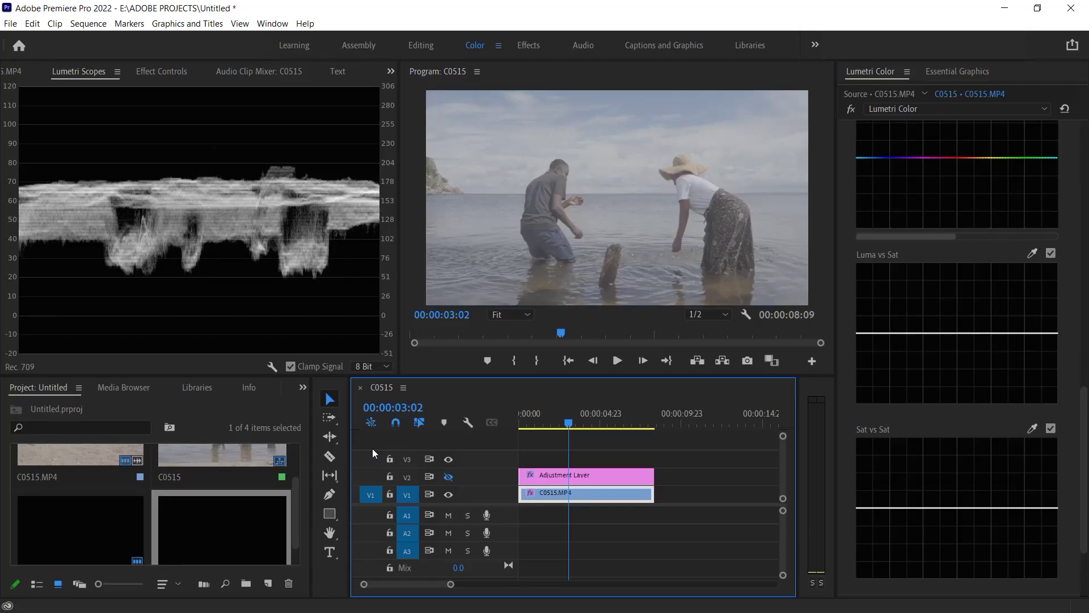
- Replay the clip with the grade back on, then hide V2 again and return the playhead to the start
click(449, 477)
key(Home)
key(space)
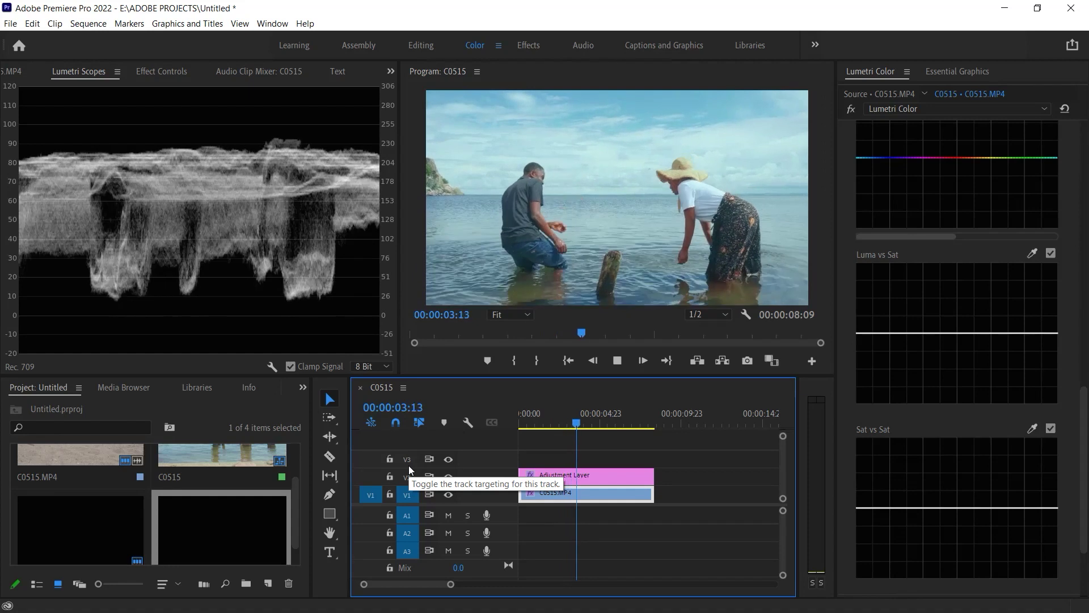
key(space)
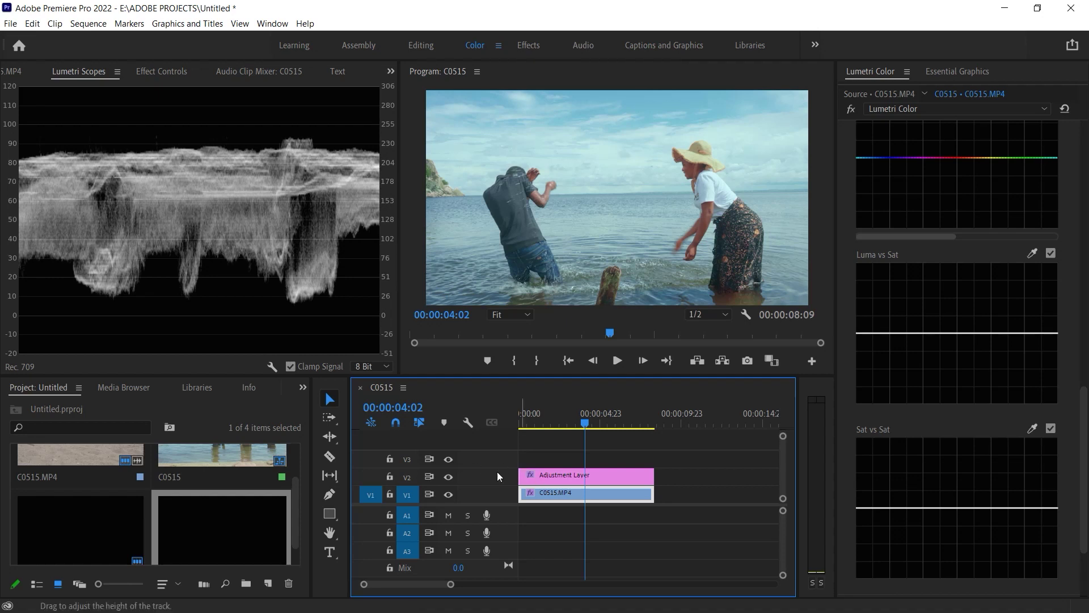
click(448, 476)
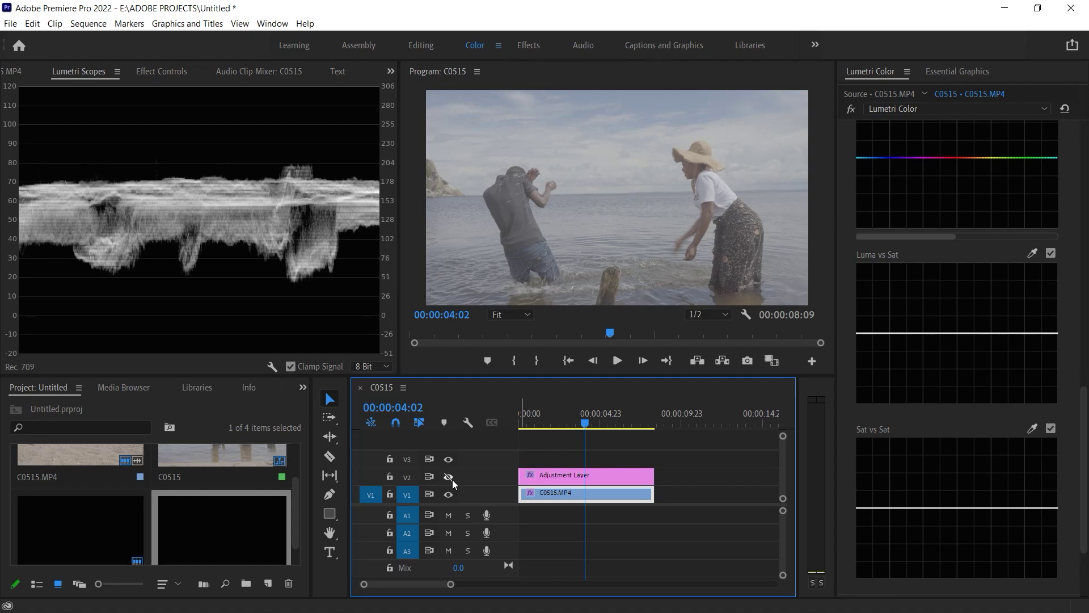
drag(563, 414, 519, 431)
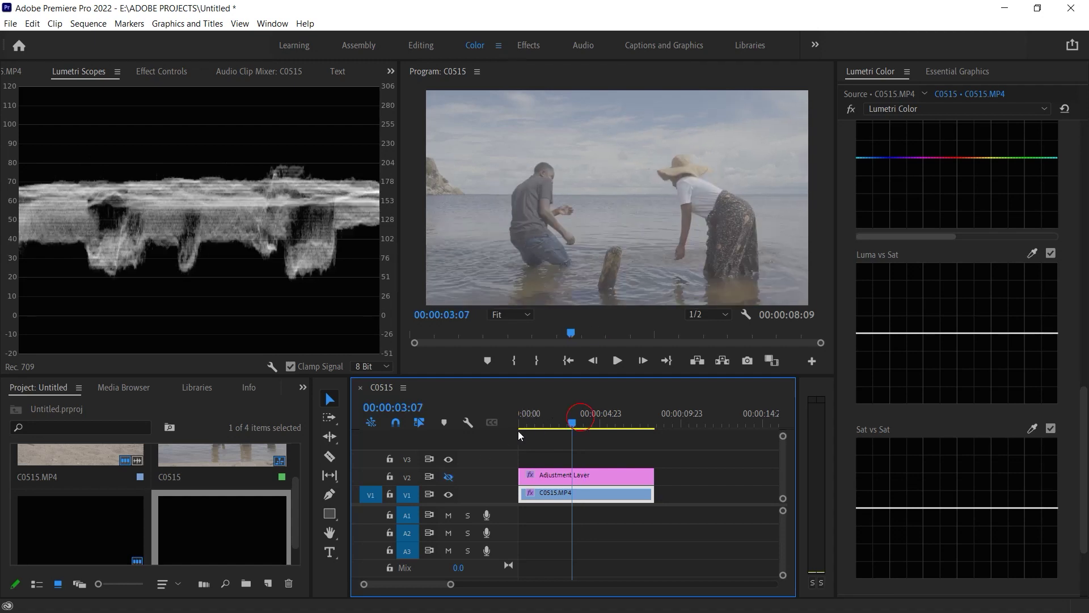